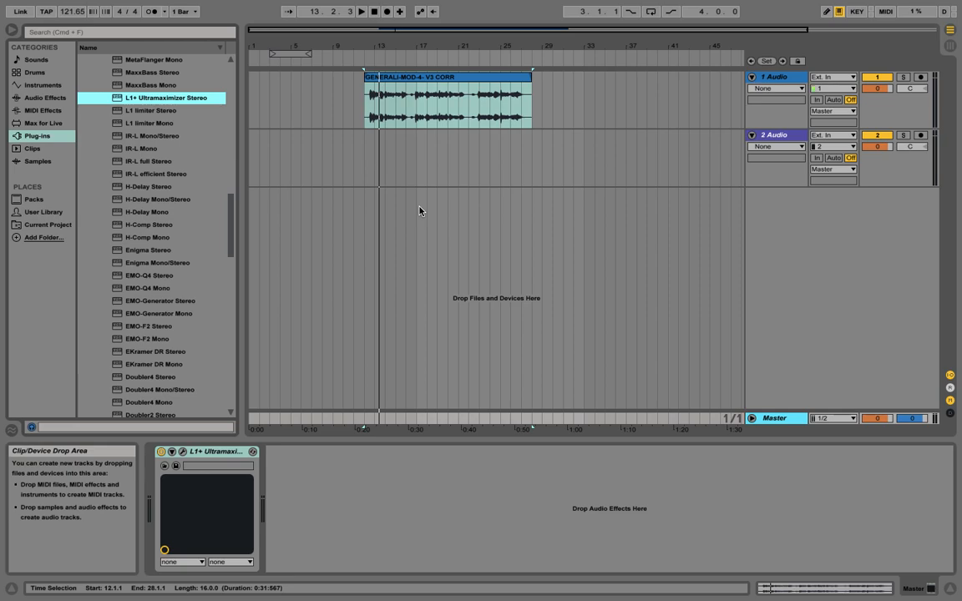
Step: Play back the vocal clip and zoom in on its start to listen to the noise before the phrases
left_click(369, 146)
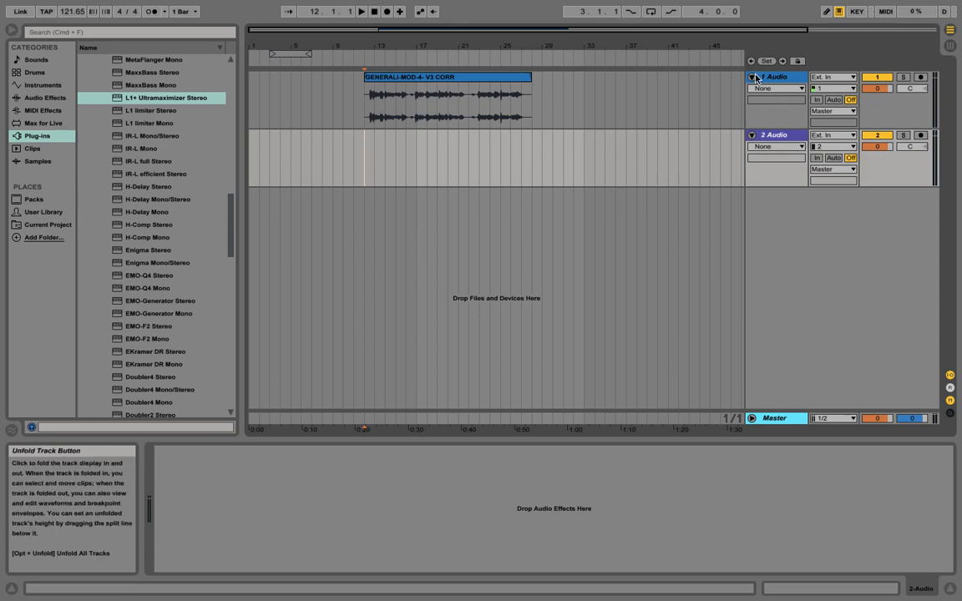
key("space")
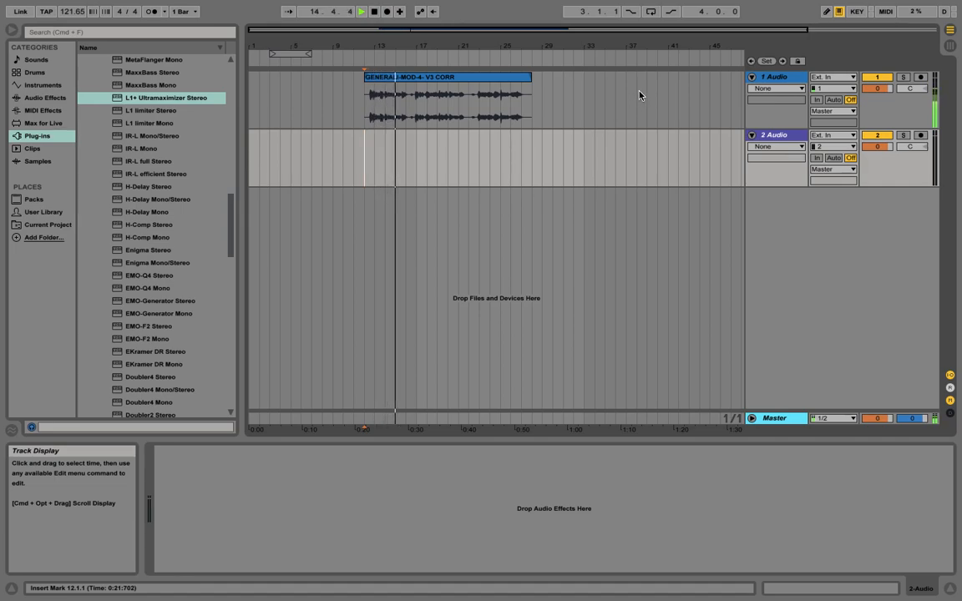
key("space")
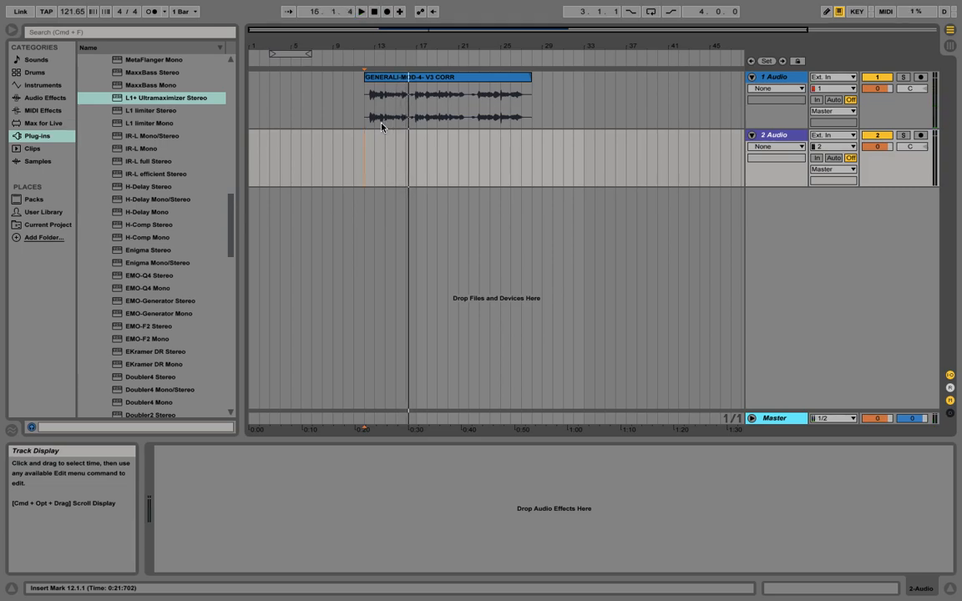
left_click_drag(374, 48, 552, 90)
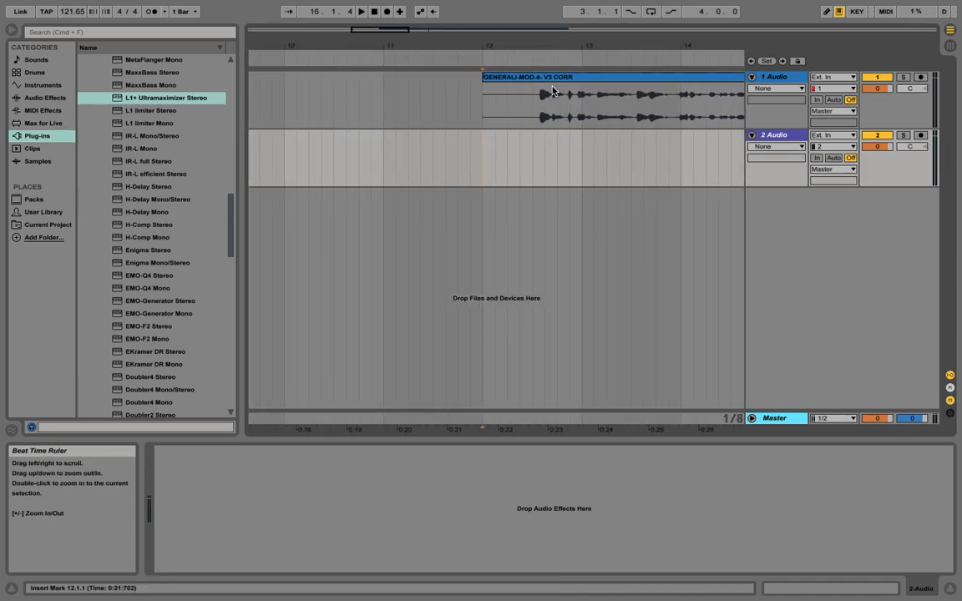
left_click(498, 125)
key("space")
key("space")
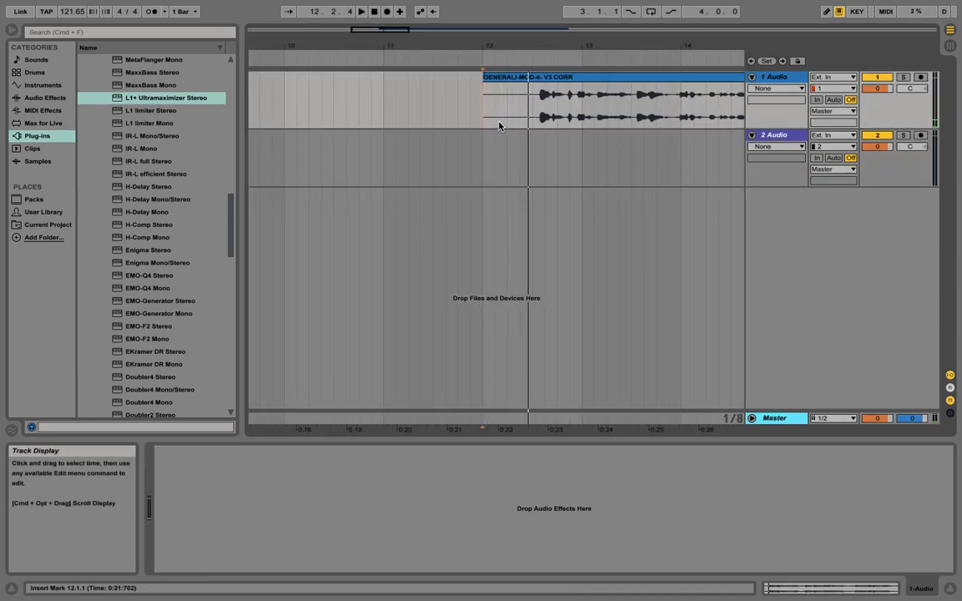
scroll(498, 126, "right", 5)
left_click(276, 151)
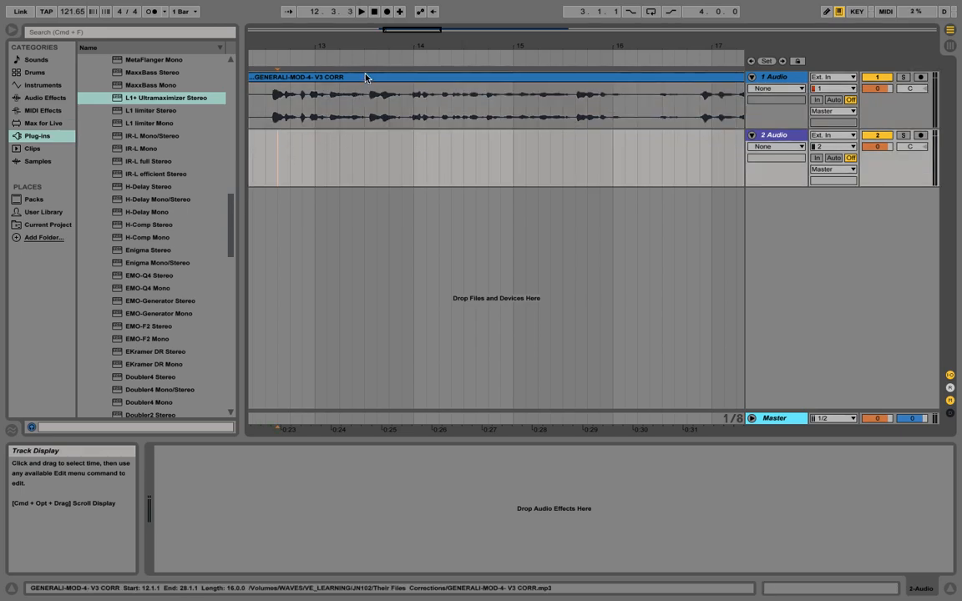
left_click_drag(382, 48, 382, 27)
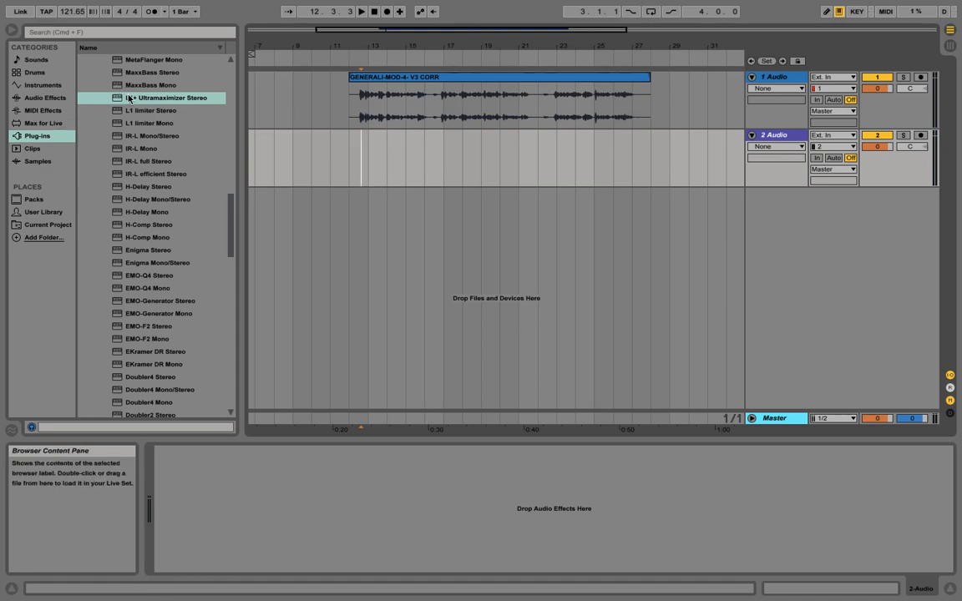
Step: Add the C1 gate Stereo plug-in to the 1 Audio vocal track
left_click_drag(232, 216, 238, 267)
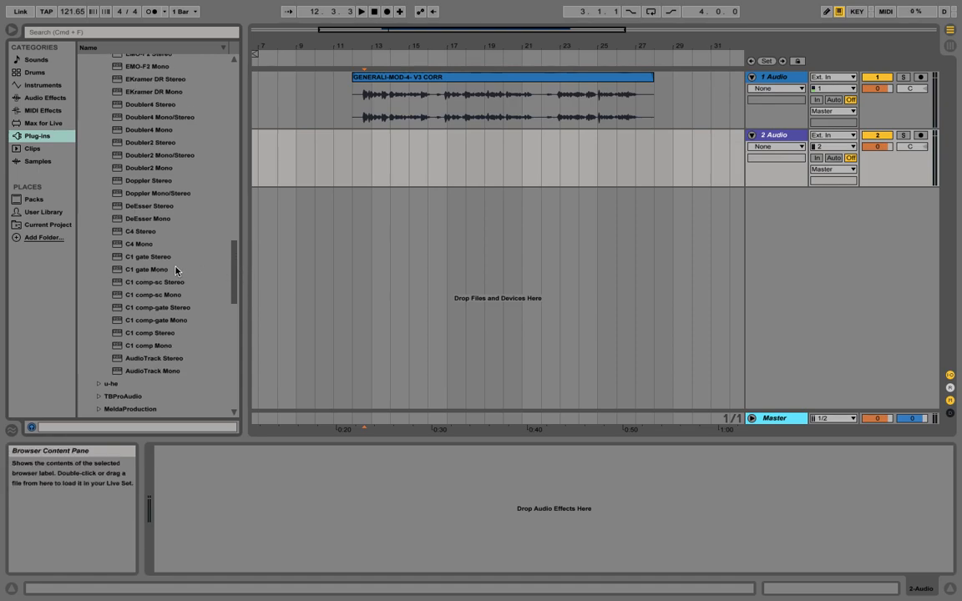
mouse_move(151, 272)
left_mouse_down()
mouse_move(328, 193)
mouse_move(432, 122)
mouse_move(165, 271)
left_mouse_up()
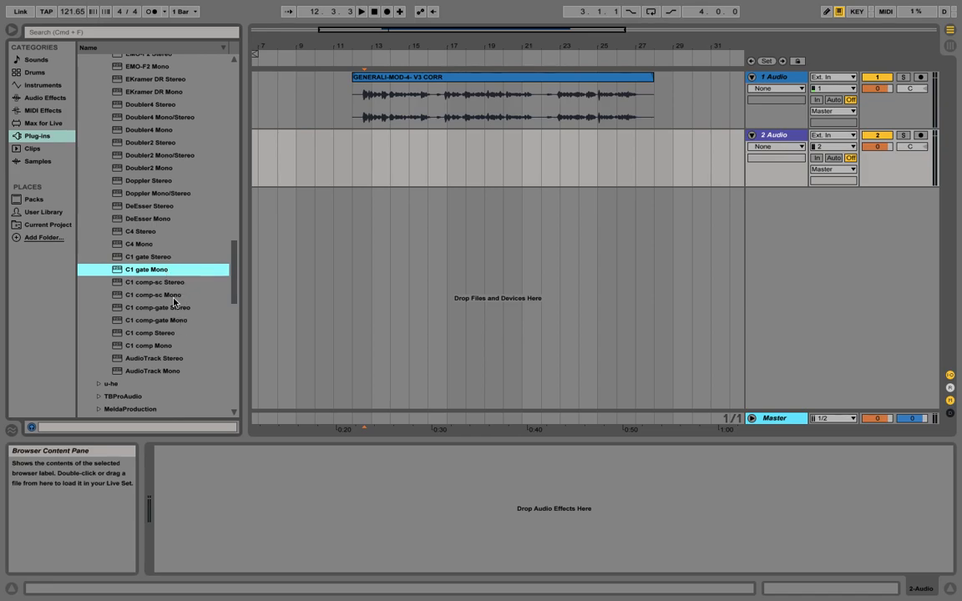
left_click_drag(160, 259, 419, 98)
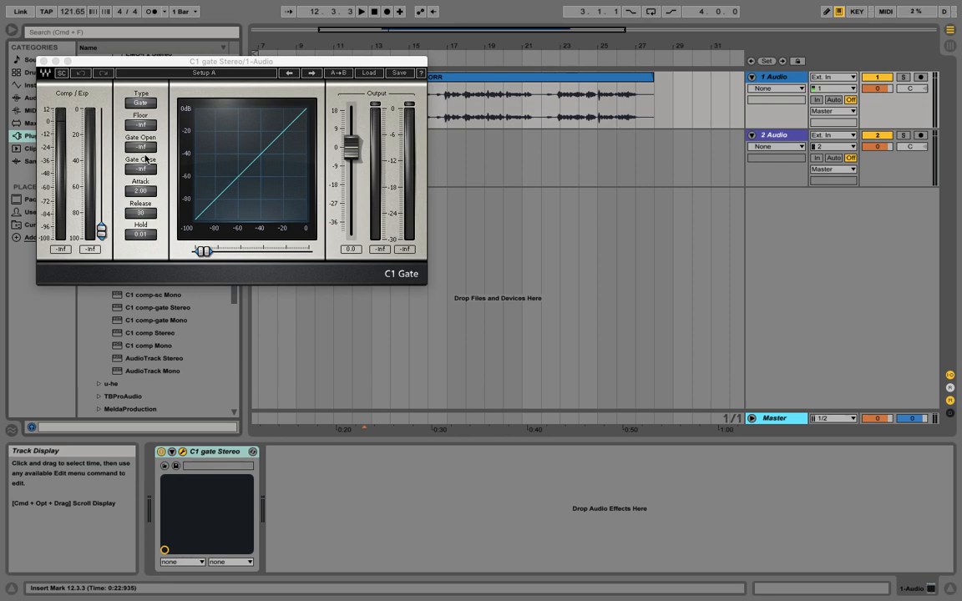
Step: Raise the gate threshold to about -50 dB and audition the clip
left_click_drag(101, 231, 102, 190)
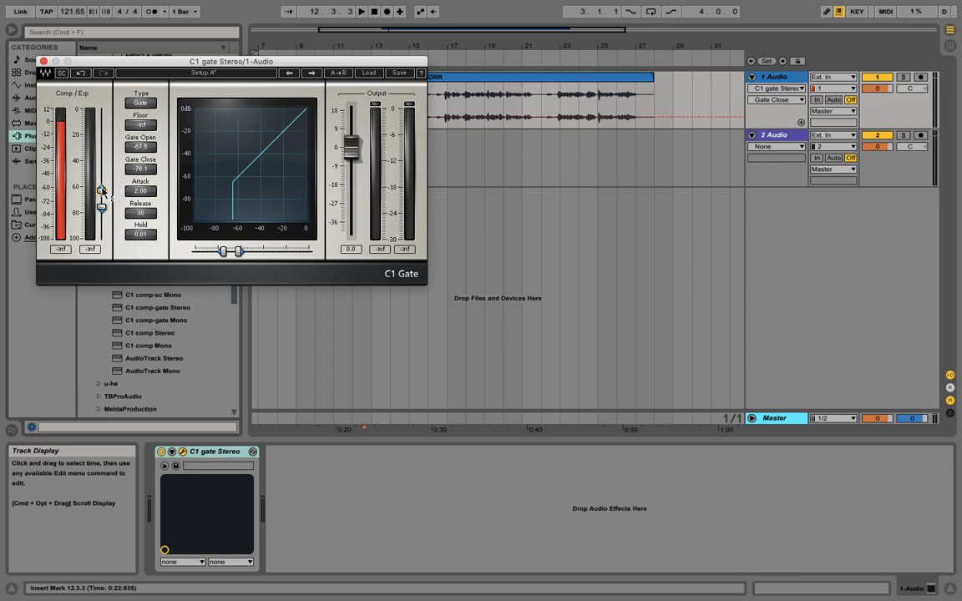
mouse_move(102, 190)
left_mouse_down()
mouse_move(101, 210)
mouse_move(101, 180)
left_mouse_up()
key("space")
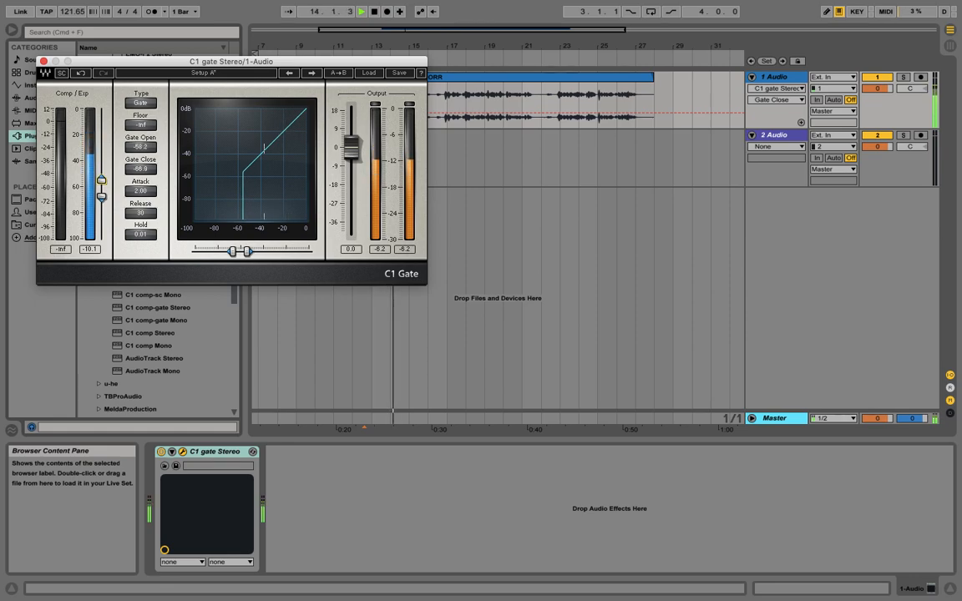
key("space")
Step: Switch the gate type to Expander and set its floor to -10 dB
left_click(145, 102)
left_click_drag(148, 125, 149, 113)
Step: Nudge the expander threshold to about -46 dB while auditioning, moving the plug-in window over the tracks
mouse_move(101, 179)
left_mouse_down()
mouse_move(101, 165)
mouse_move(101, 177)
left_mouse_up()
key("space")
left_click_drag(194, 64, 418, 162)
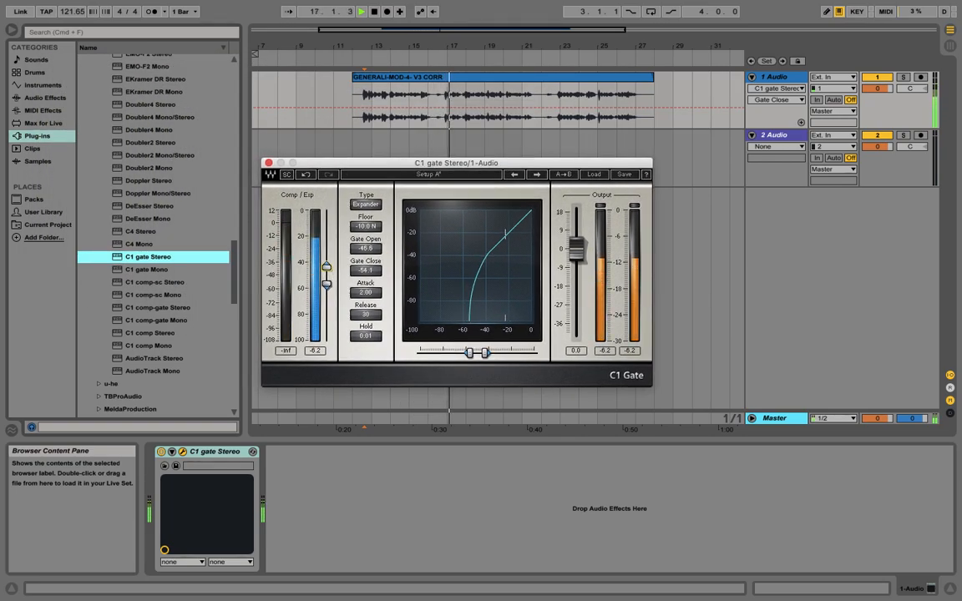
Step: Raise the expander threshold to about -36 dB
left_click_drag(327, 269, 327, 262)
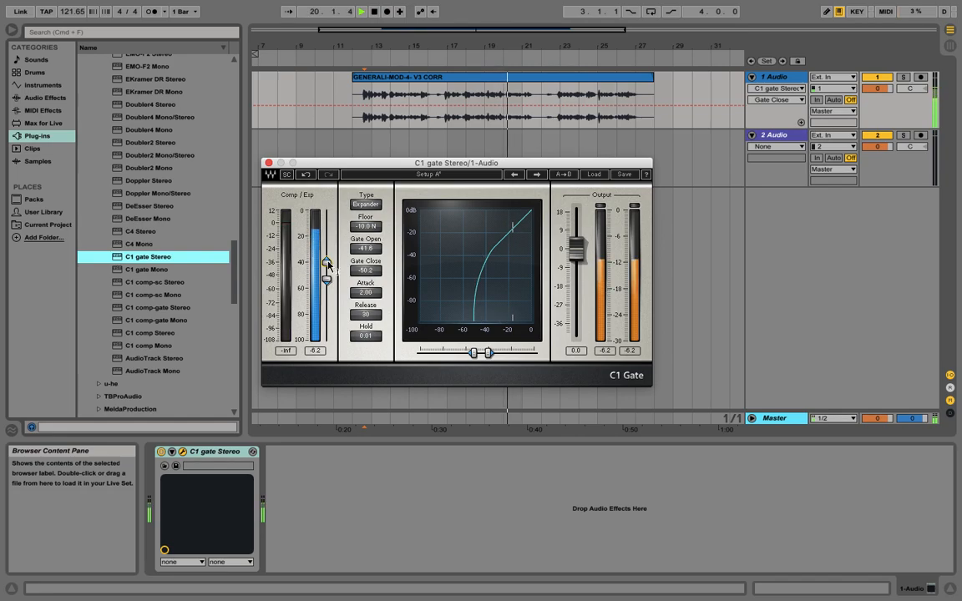
left_click_drag(327, 264, 328, 263)
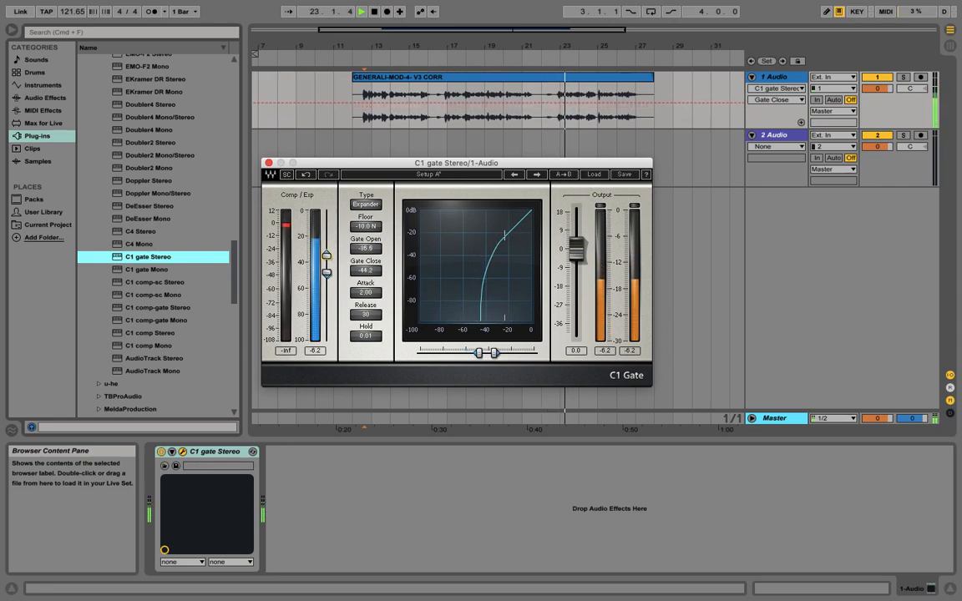
Step: Switch the type back to Gate and lower the threshold to about -50 dB
left_click(365, 204)
left_click_drag(326, 284, 327, 274)
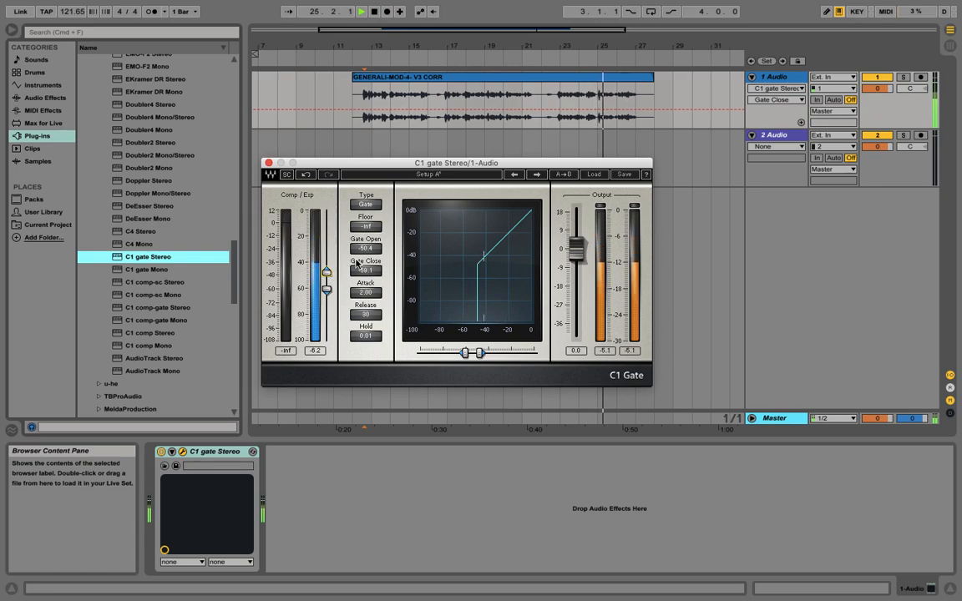
Step: Play the clip from bar 13 and toggle the gate device off and on to compare processed and bypassed sound
left_click(429, 57)
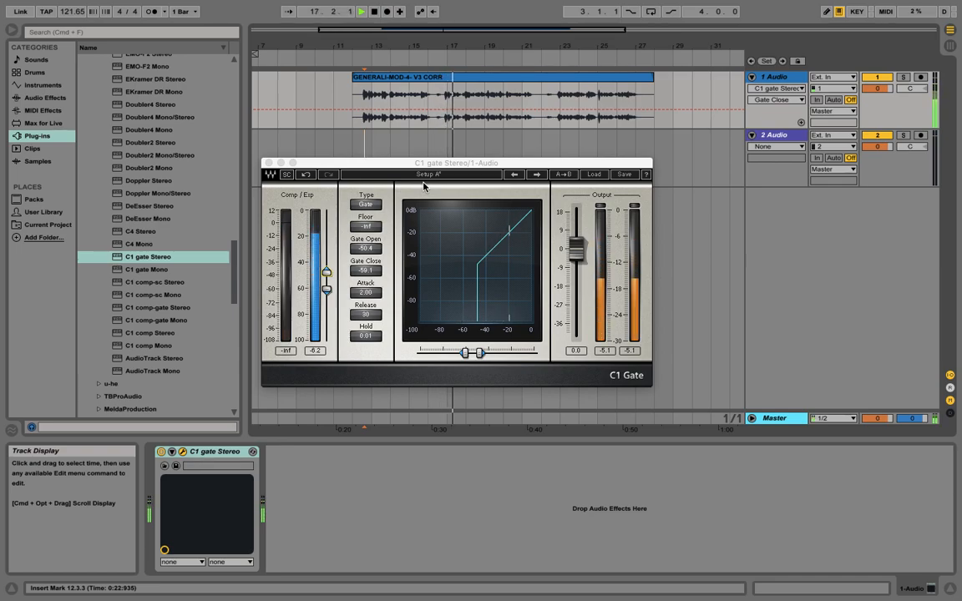
key("space")
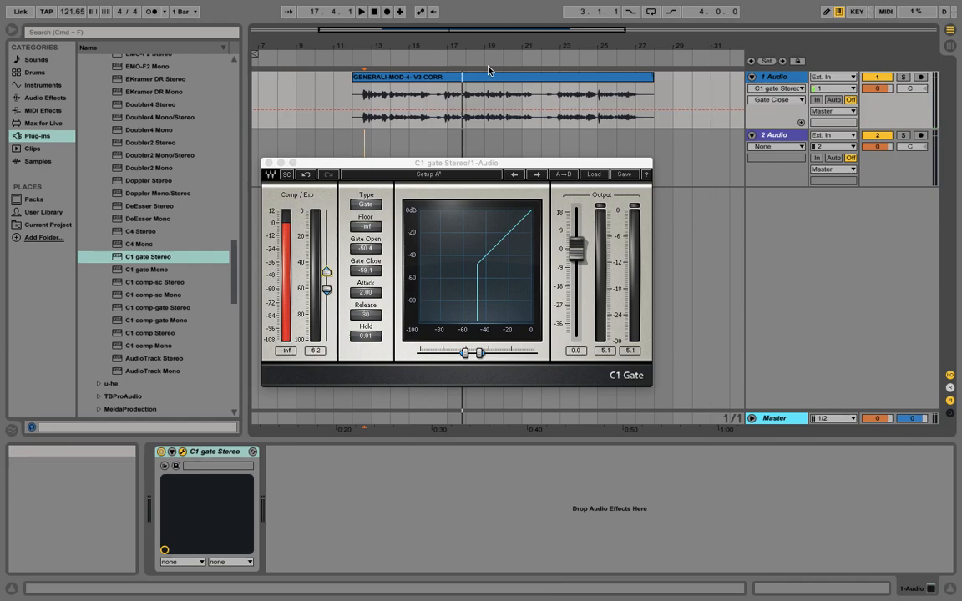
left_click(386, 58)
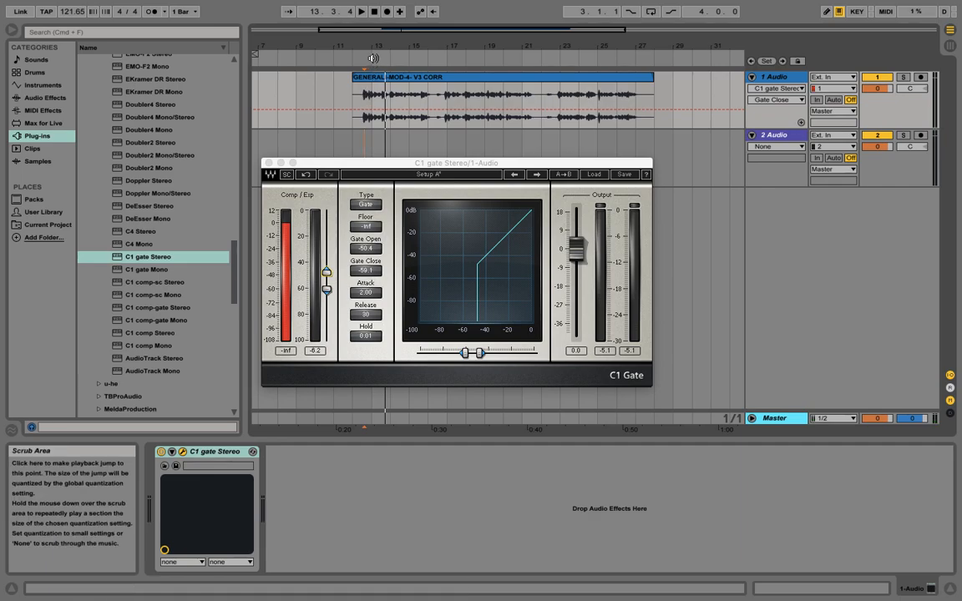
left_click(162, 451)
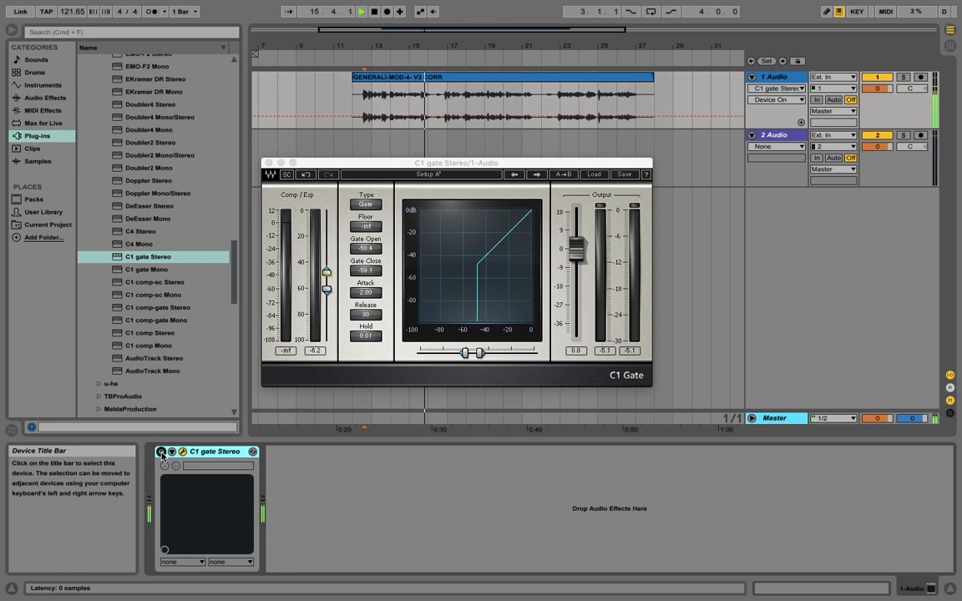
left_click(161, 452)
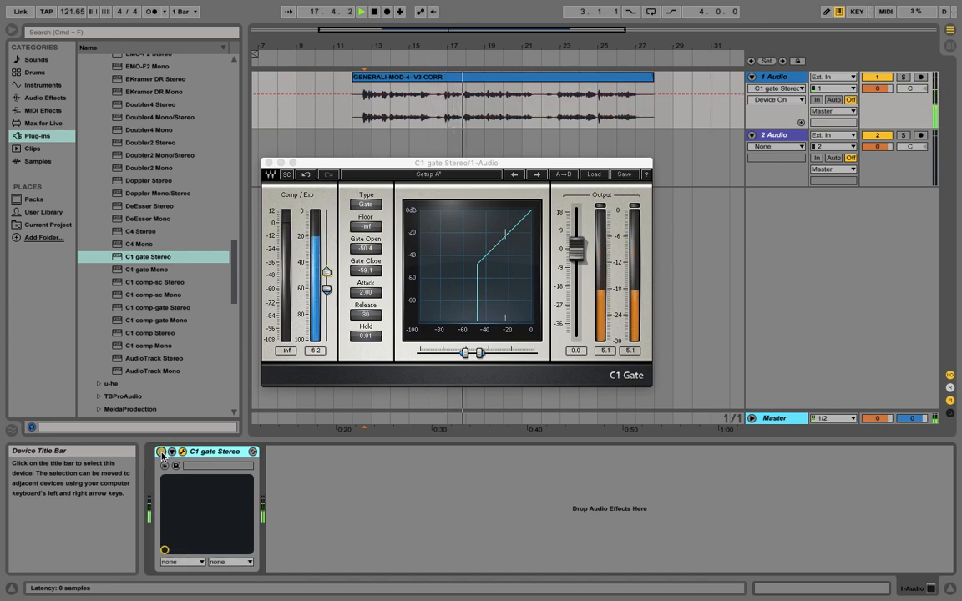
left_click(161, 452)
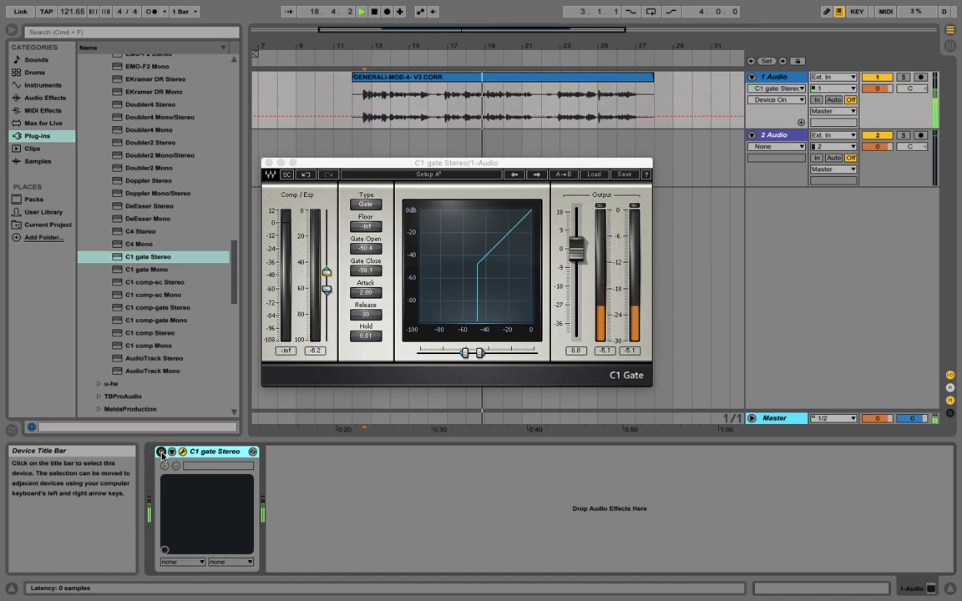
left_click(161, 452)
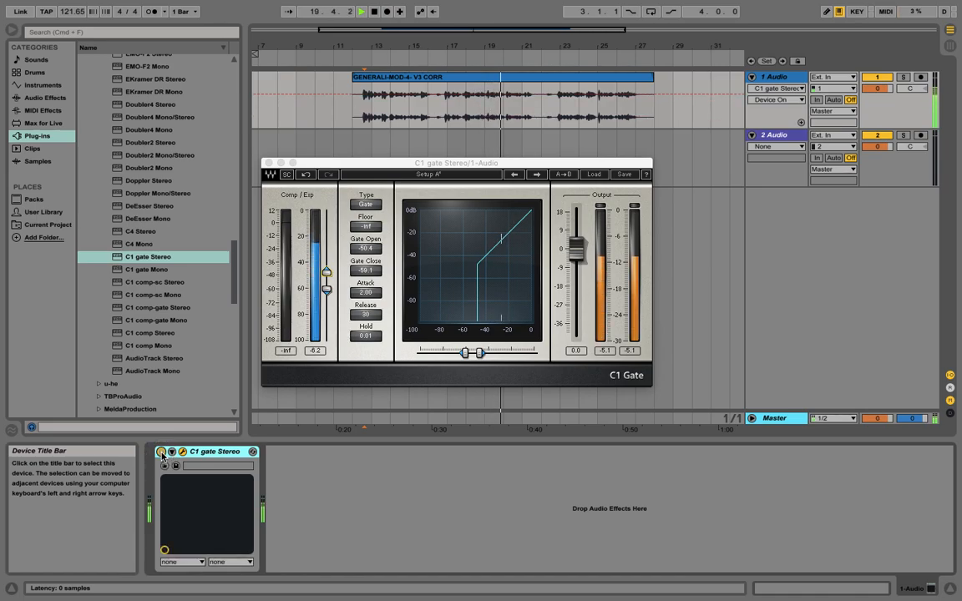
left_click(161, 452)
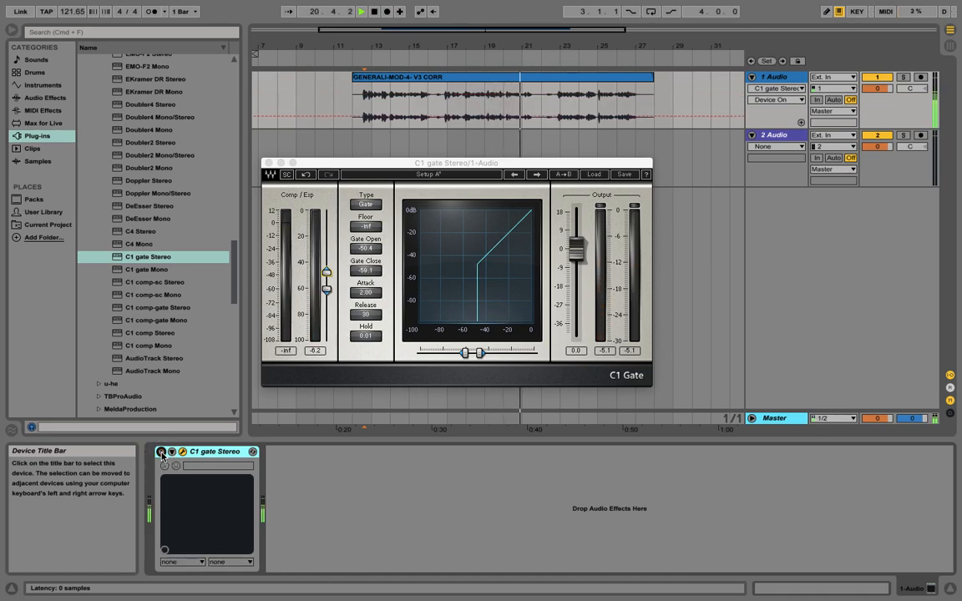
left_click(161, 451)
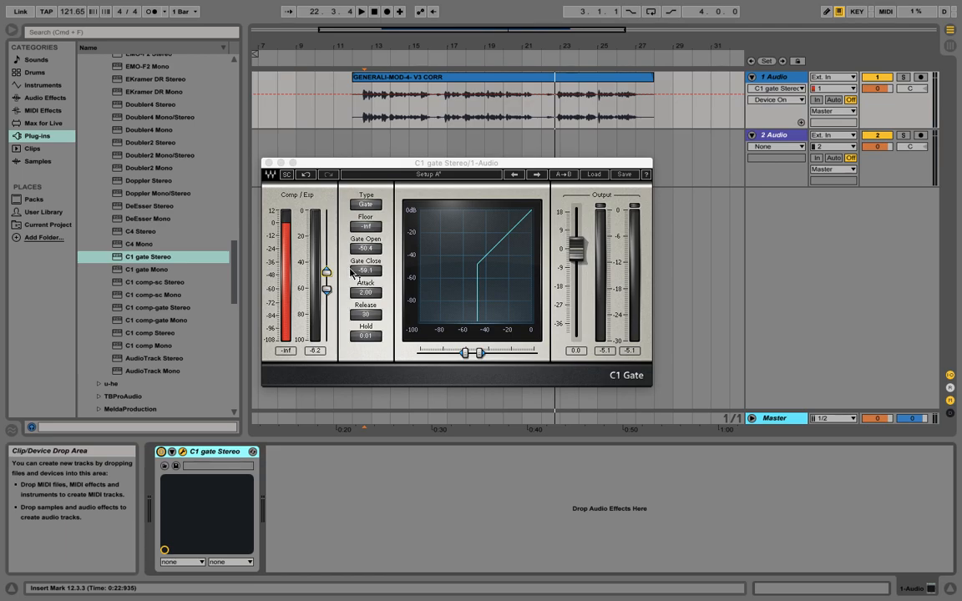
Step: Switch the gate type to Expander again
left_click(366, 205)
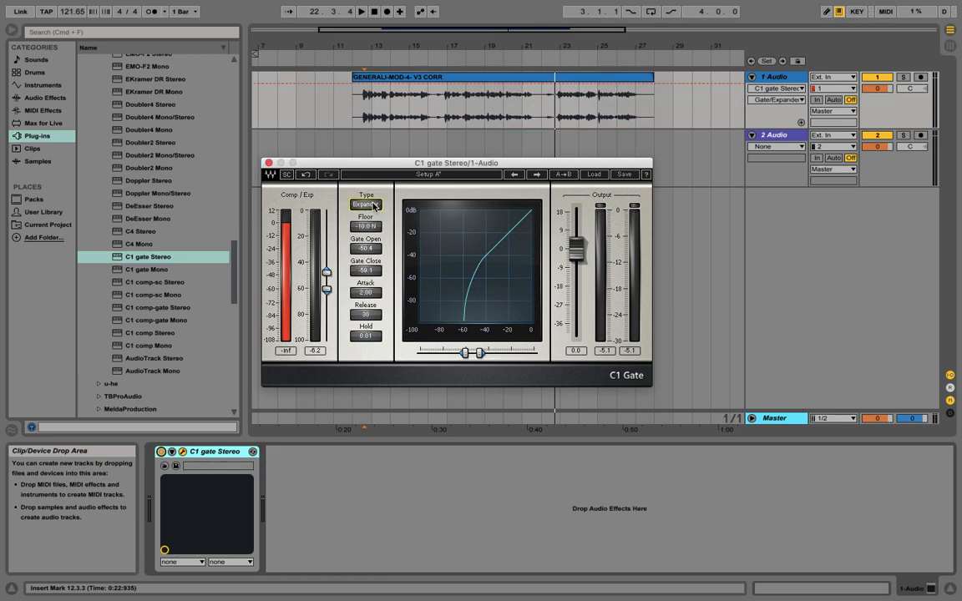
left_click(377, 208)
left_click(377, 209)
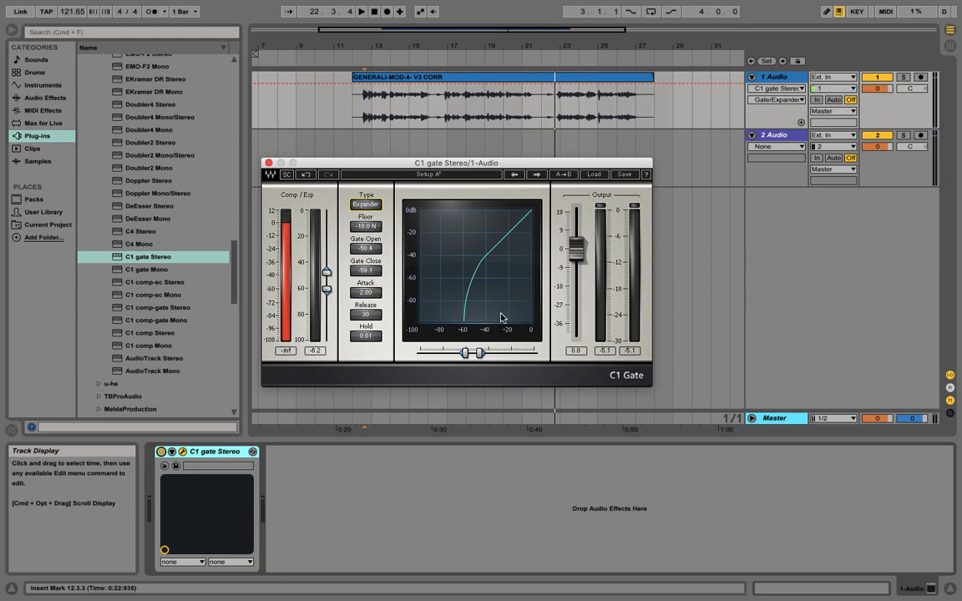
Step: Zoom in and loop the selection from 21.3.1 to 22.2.1, then start playback
left_click_drag(550, 47, 544, 100)
left_click_drag(476, 125, 541, 126)
key("super+l")
key("space")
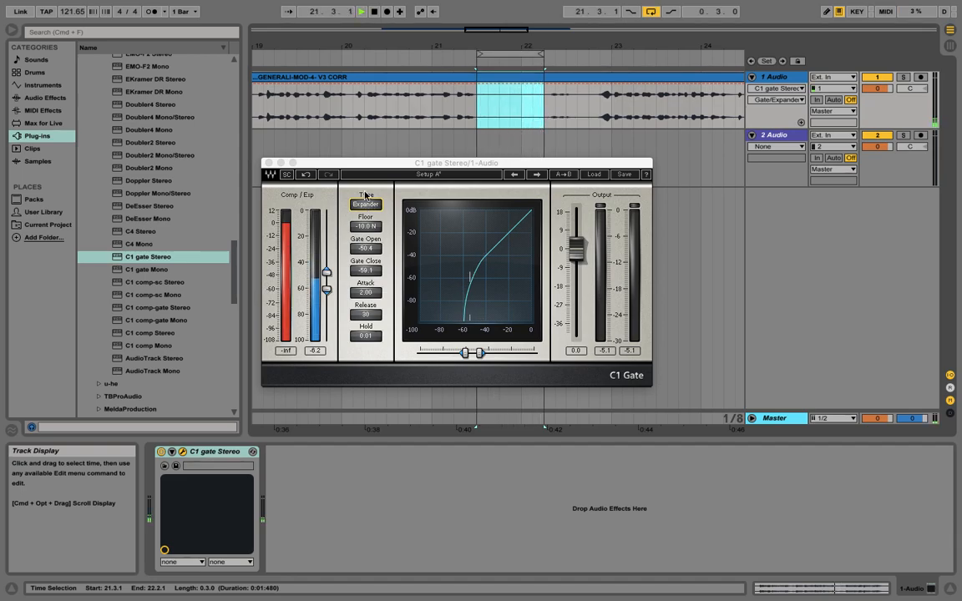
Step: Raise the expander threshold to about -40 dB, audition the loop, and close the plug-in window
left_click_drag(327, 276, 327, 262)
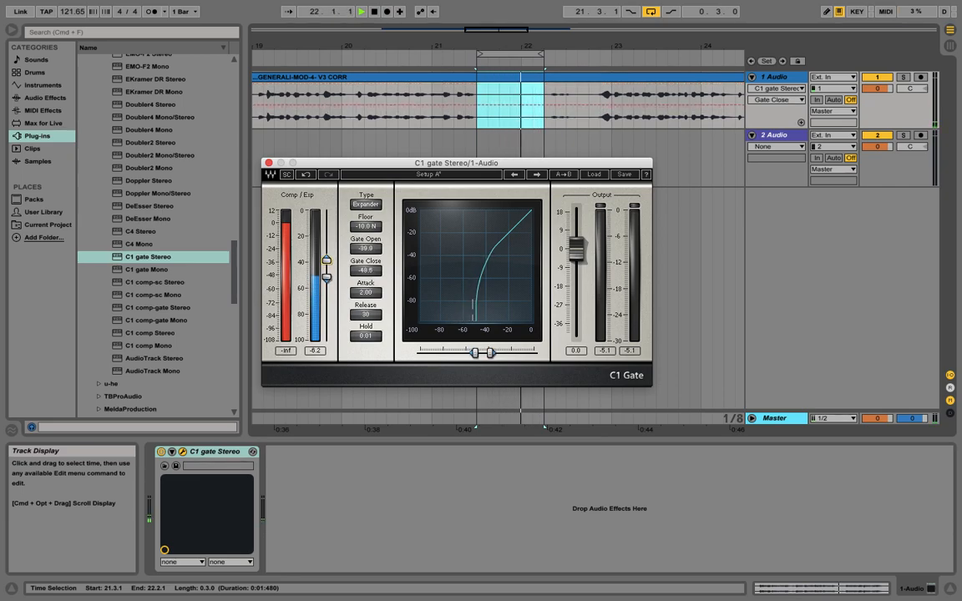
key("space")
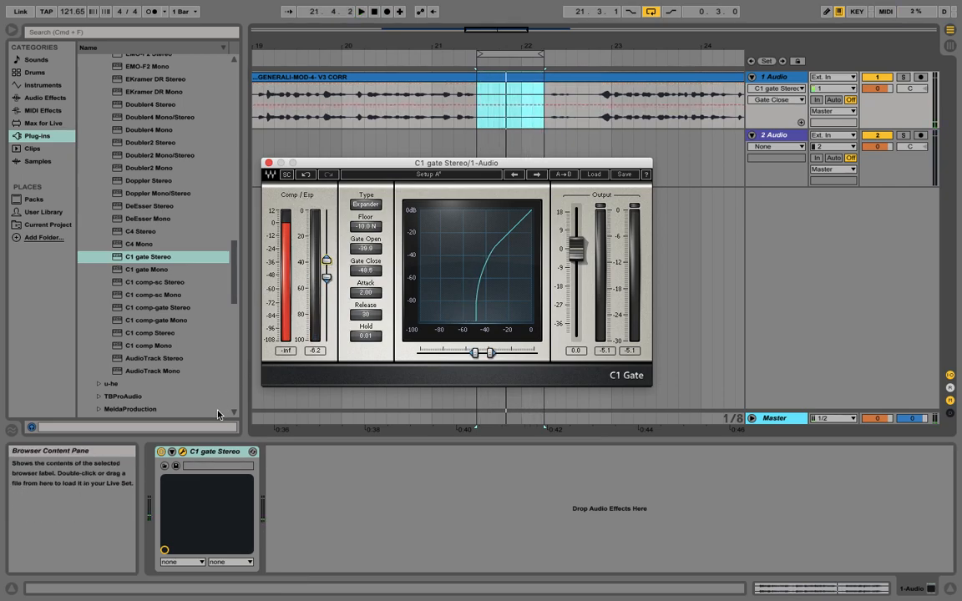
key("space")
left_click(183, 452)
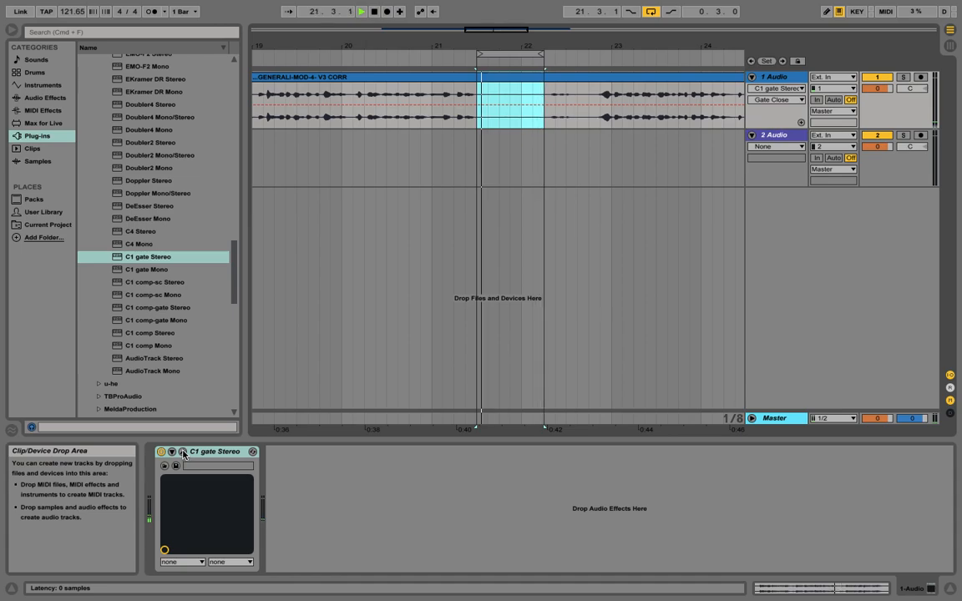
Step: Boost the 1 Audio track volume to 6.0 dB and toggle the gate off and on to compare levels
left_click_drag(877, 87, 876, 66)
left_click(165, 455)
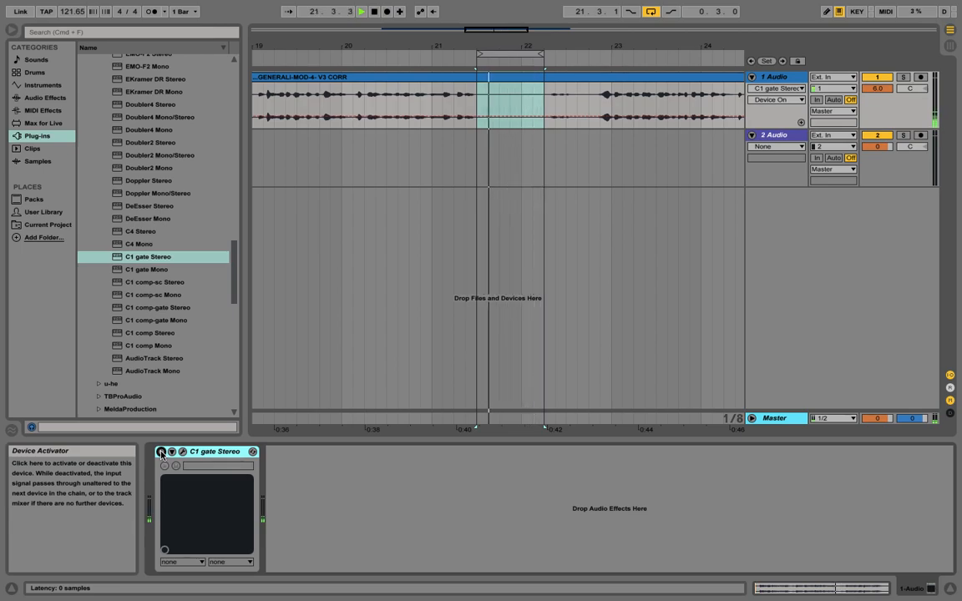
left_click(161, 452)
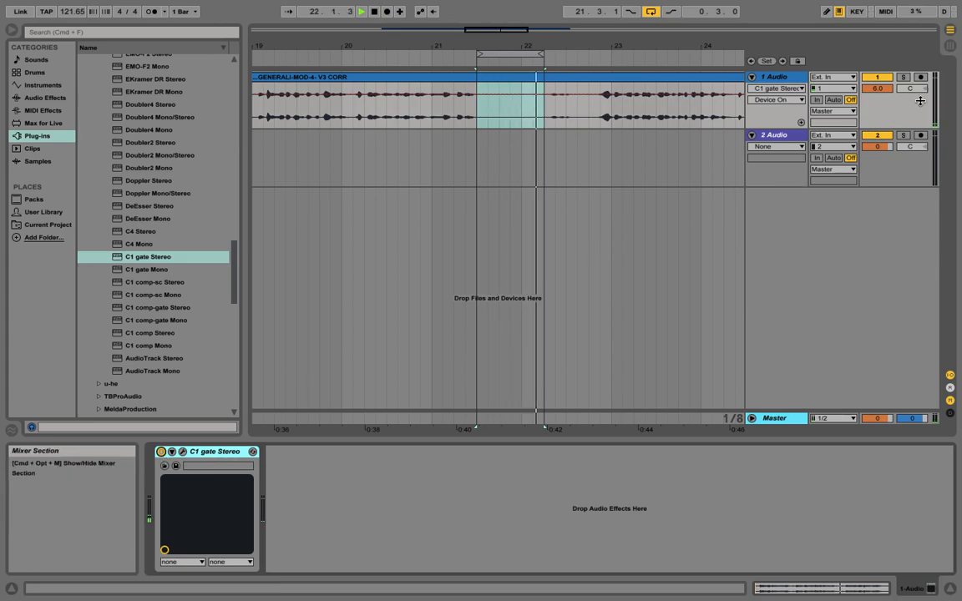
key("space")
Step: Set the 1 Audio track volume to 0.1 dB and zoom out to view the whole clip
left_click_drag(877, 89, 878, 200)
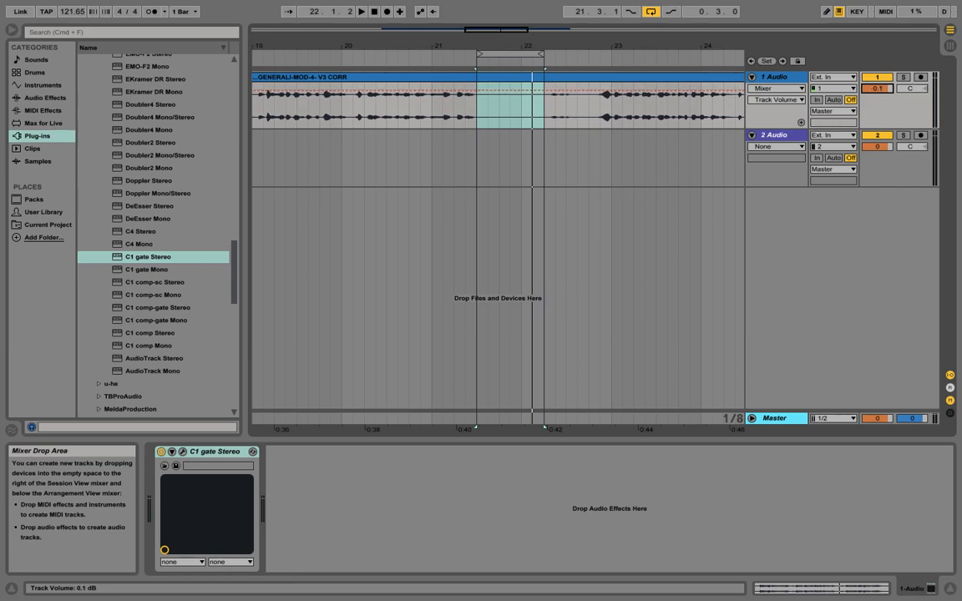
left_click_drag(527, 47, 521, 17)
left_click(772, 87)
left_click(771, 85)
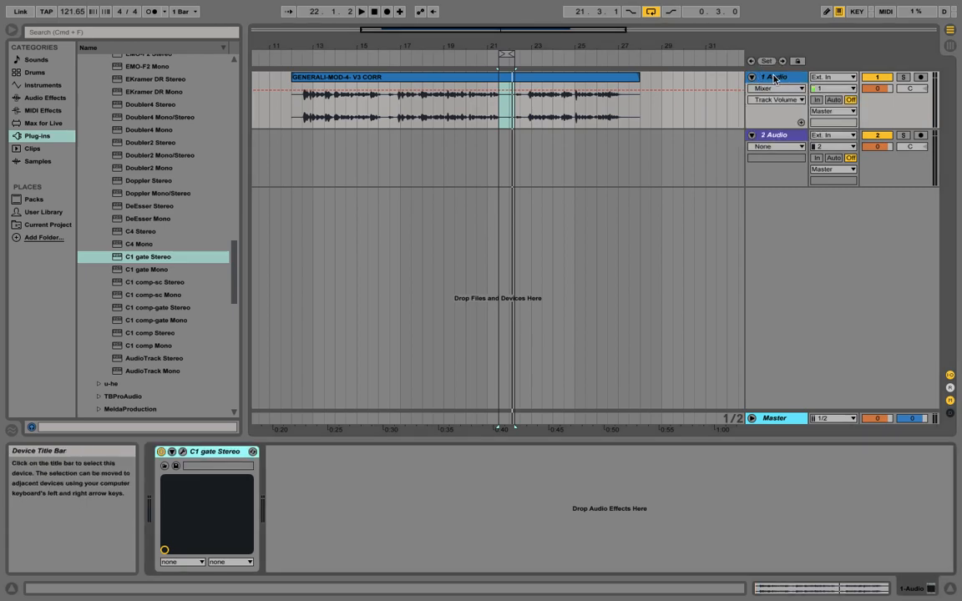
Step: Browse the audio effects and add an EQ Eight after the C1 gate on the 1 Audio track
left_click(39, 85)
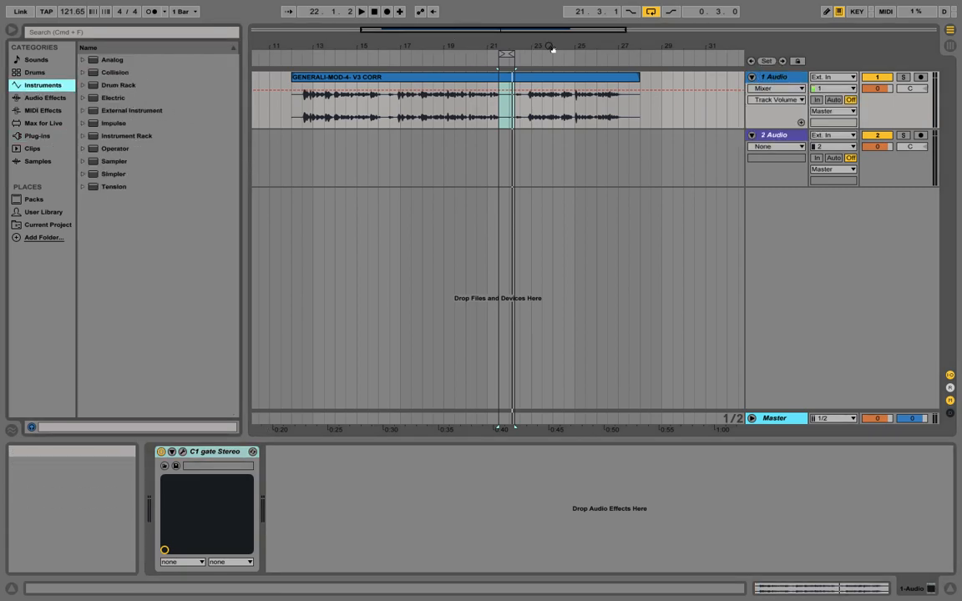
left_click(649, 13)
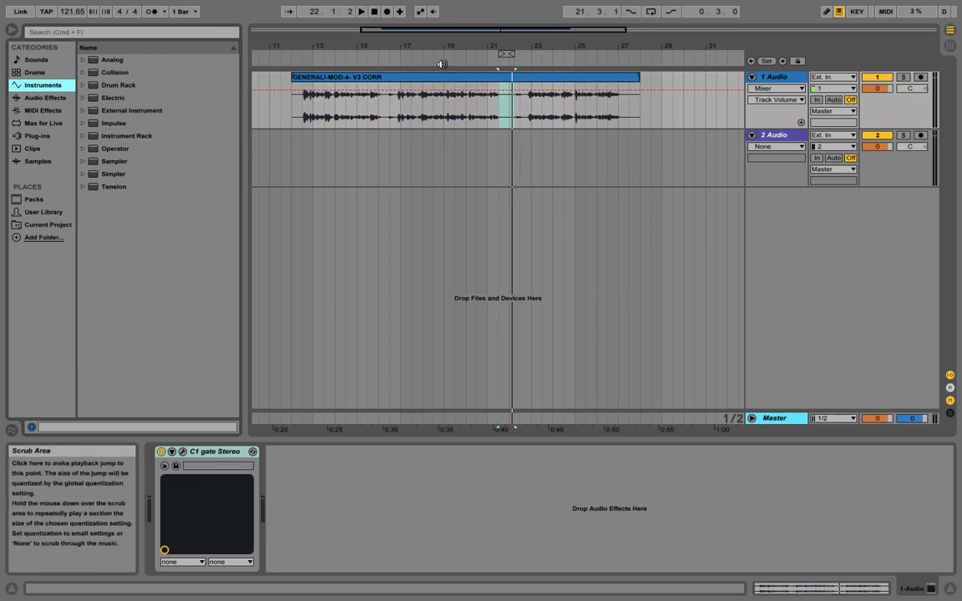
left_click(48, 100)
left_click(53, 73)
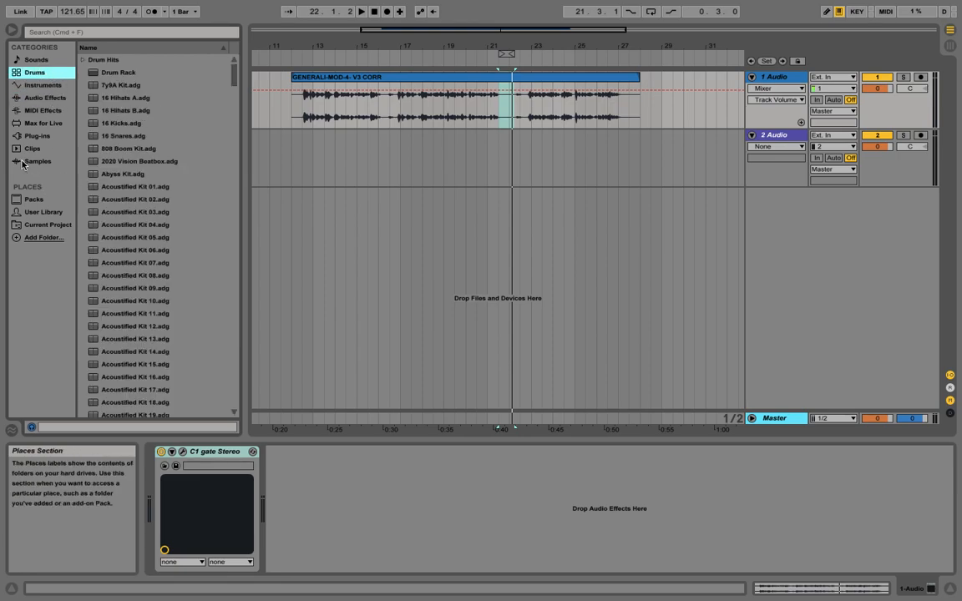
left_click(39, 97)
scroll(166, 168, "down", 5)
scroll(187, 170, "up", 5)
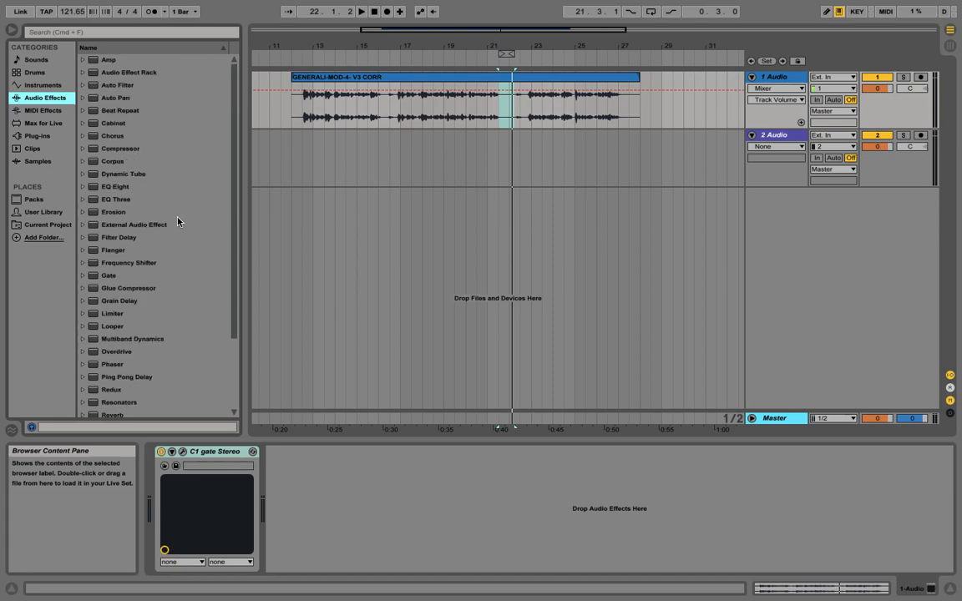
scroll(150, 192, "down", 1)
left_click_drag(112, 176, 354, 465)
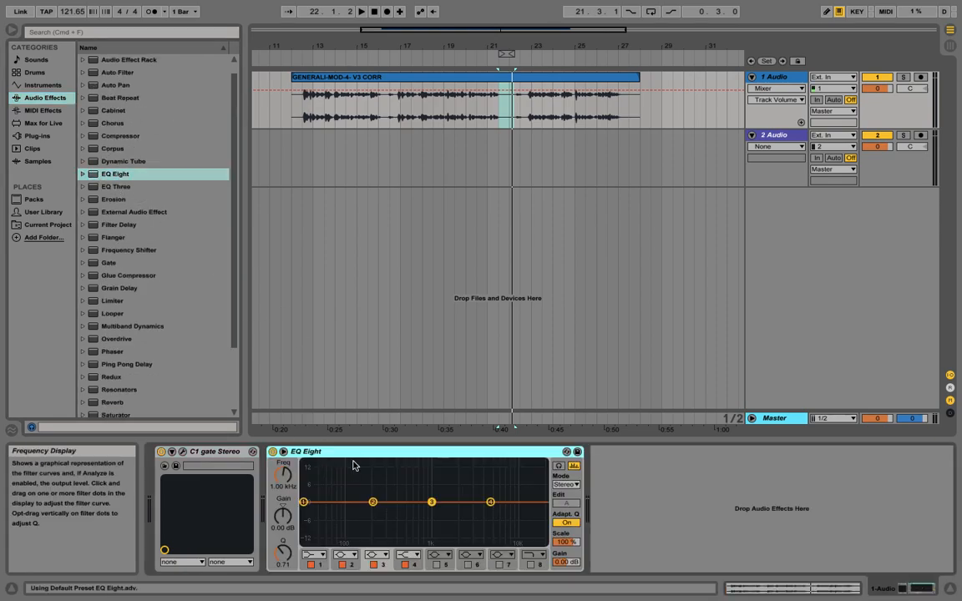
Step: Select bars 17.1.1 to 21.1.1 on the vocal clip, loop the selection, and start playback
left_click(284, 451)
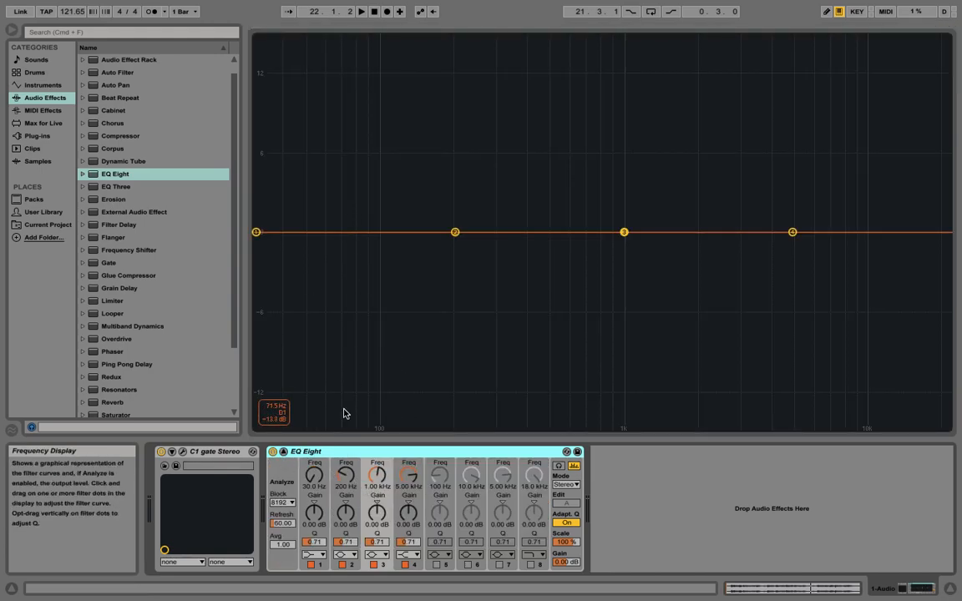
left_click(284, 451)
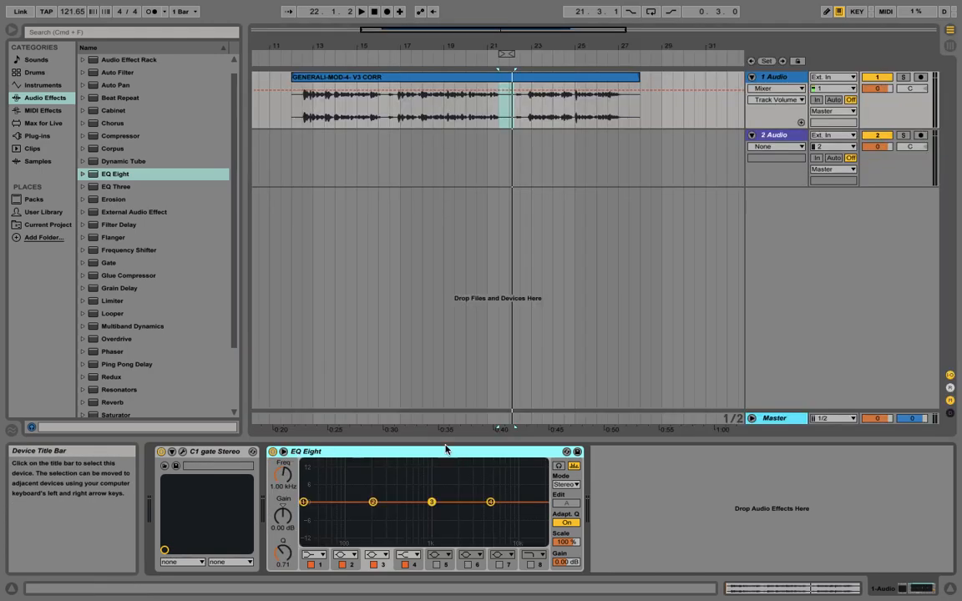
left_click_drag(405, 109, 484, 112)
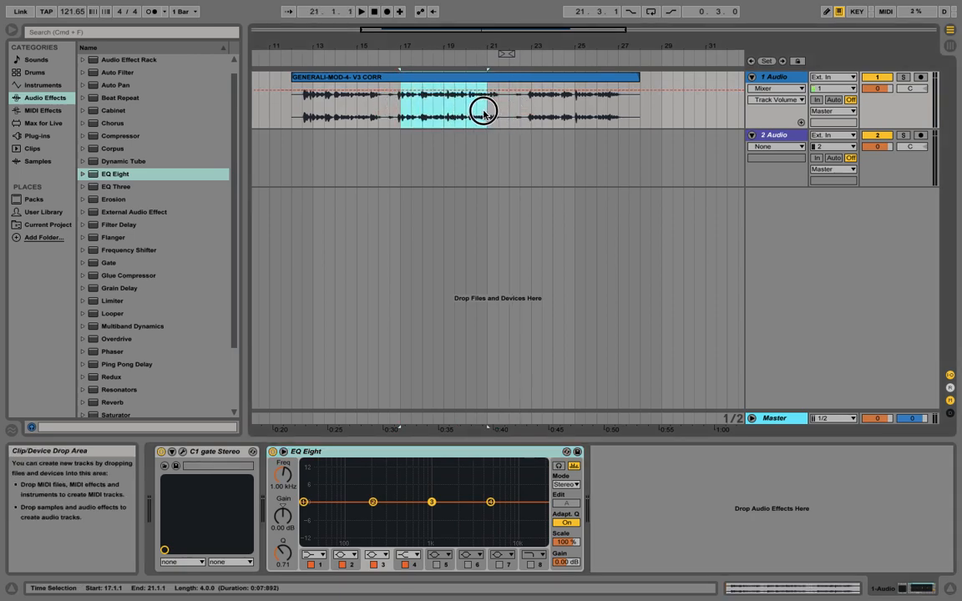
key("super+l")
key("space")
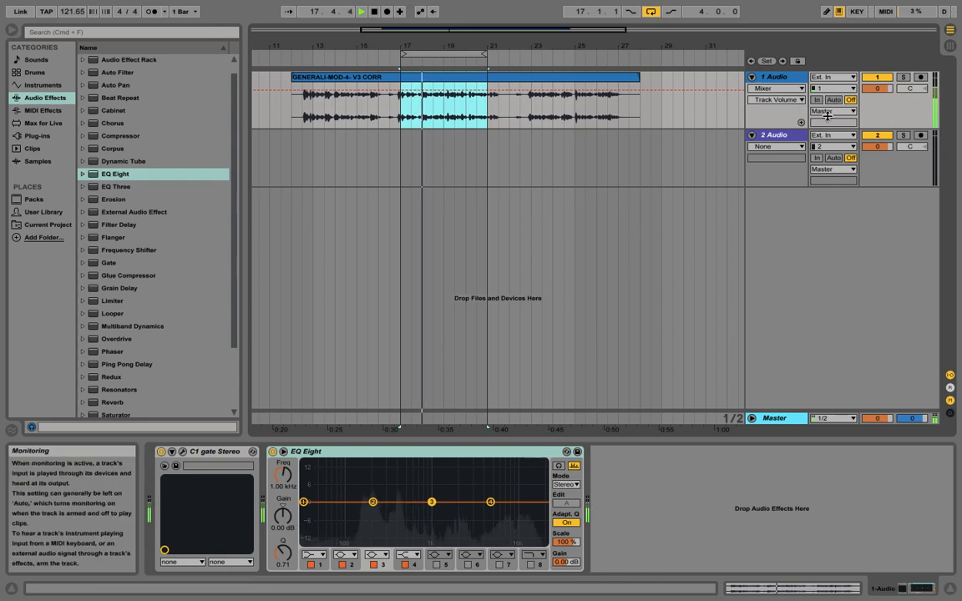
Step: Open the C1 gate window, nudge the threshold down slightly, and close the plug-in window
left_click(182, 452)
left_click_drag(327, 261, 326, 263)
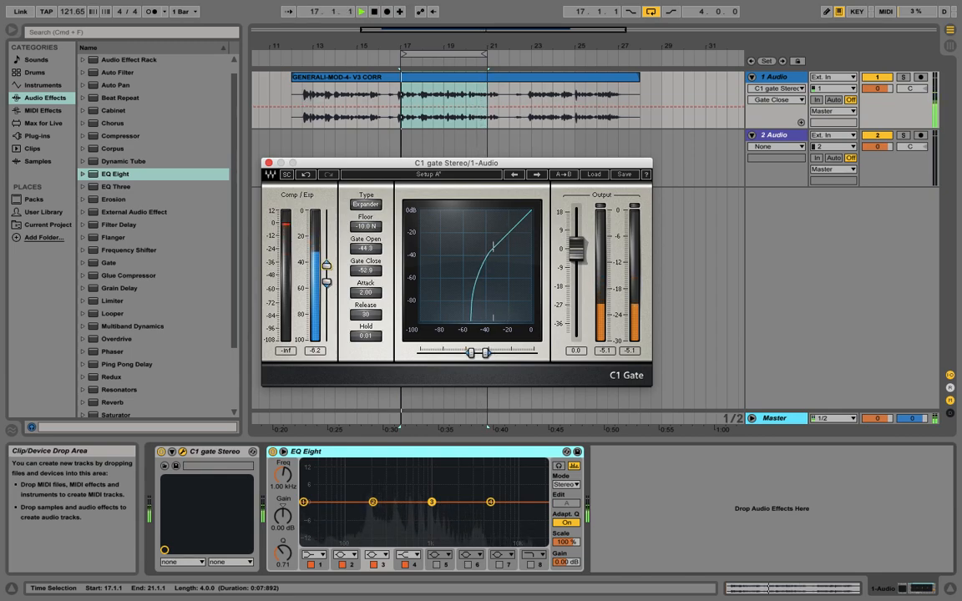
left_click(267, 163)
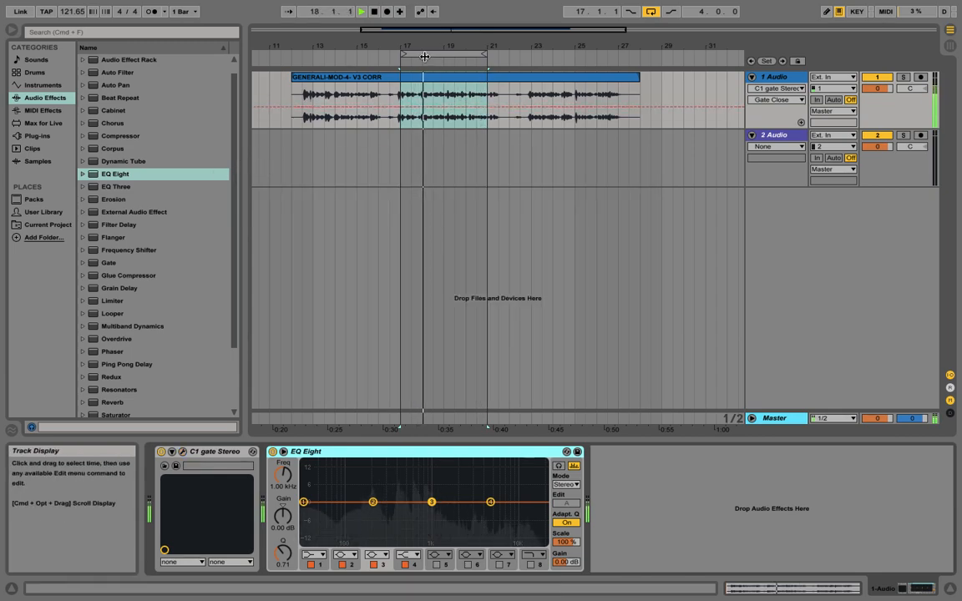
Step: Shift the loop brace to start at 17.3.1 with a length of four bars
left_click(408, 54)
left_click_drag(486, 53, 497, 53)
left_click_drag(402, 53, 408, 48)
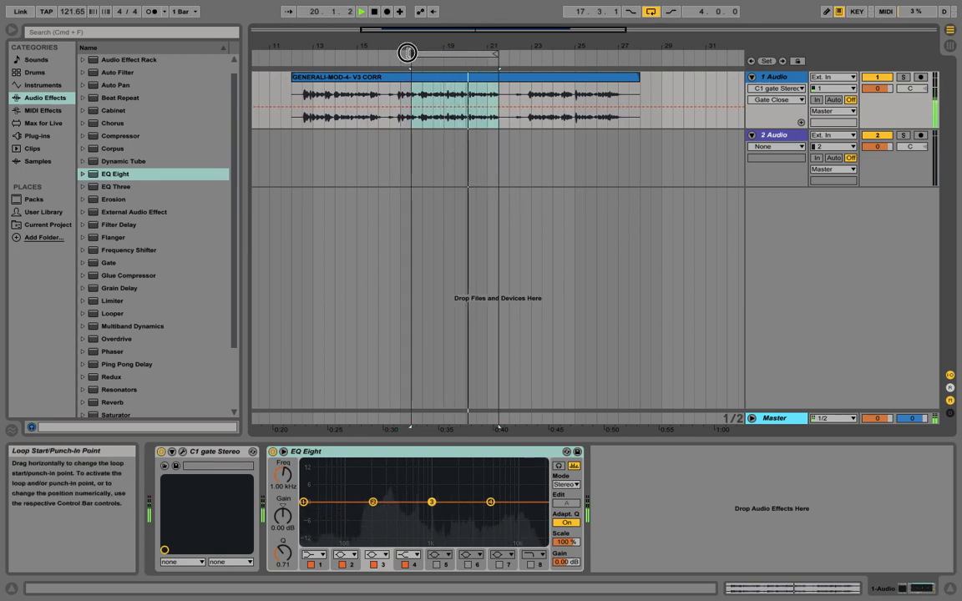
Step: Expand the EQ display, set band 1 to a low cut, and move it to about 125 Hz while auditioning
left_click(283, 451)
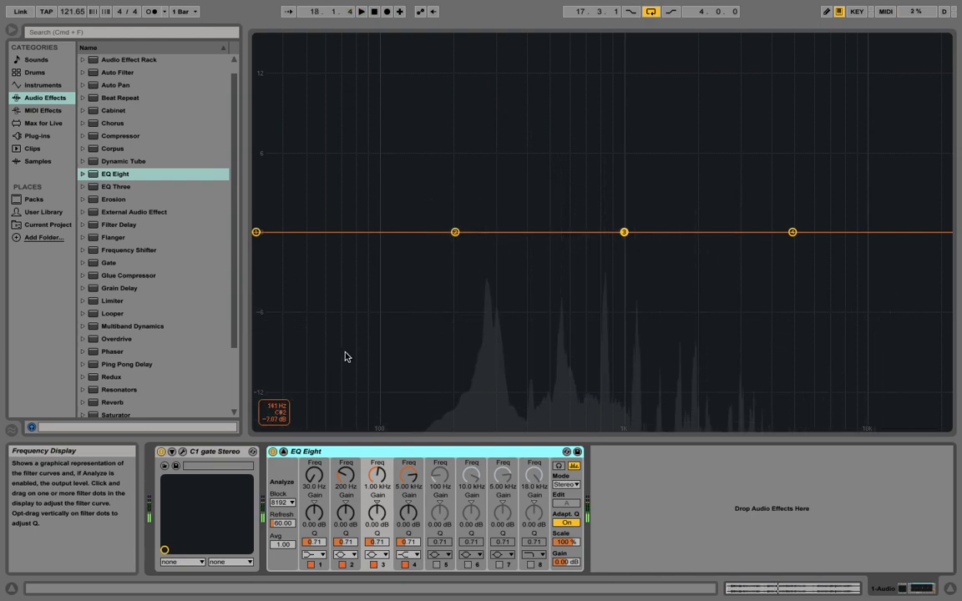
left_click(313, 554)
left_click(315, 486)
key("space")
left_click_drag(263, 286, 406, 283)
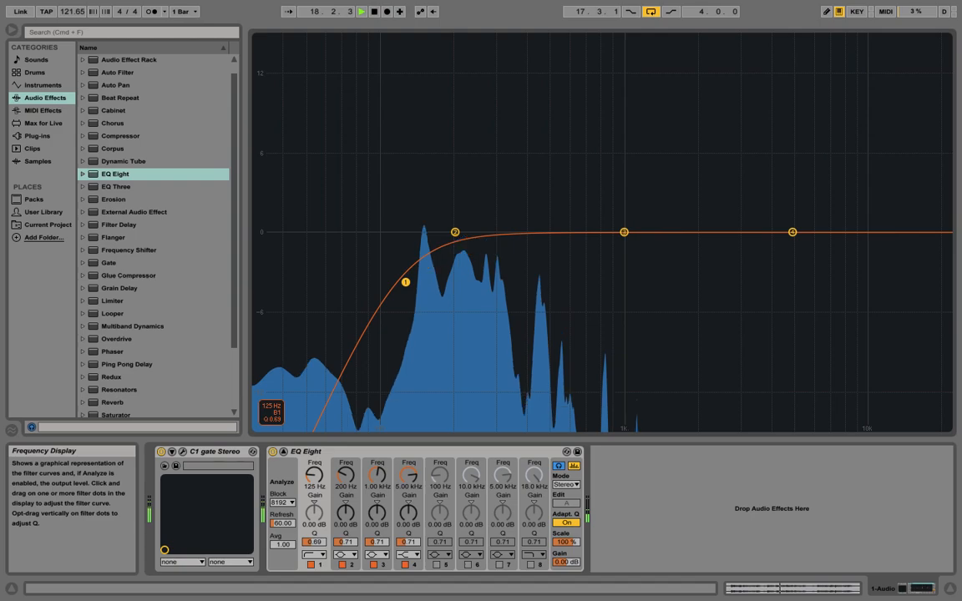
key("space")
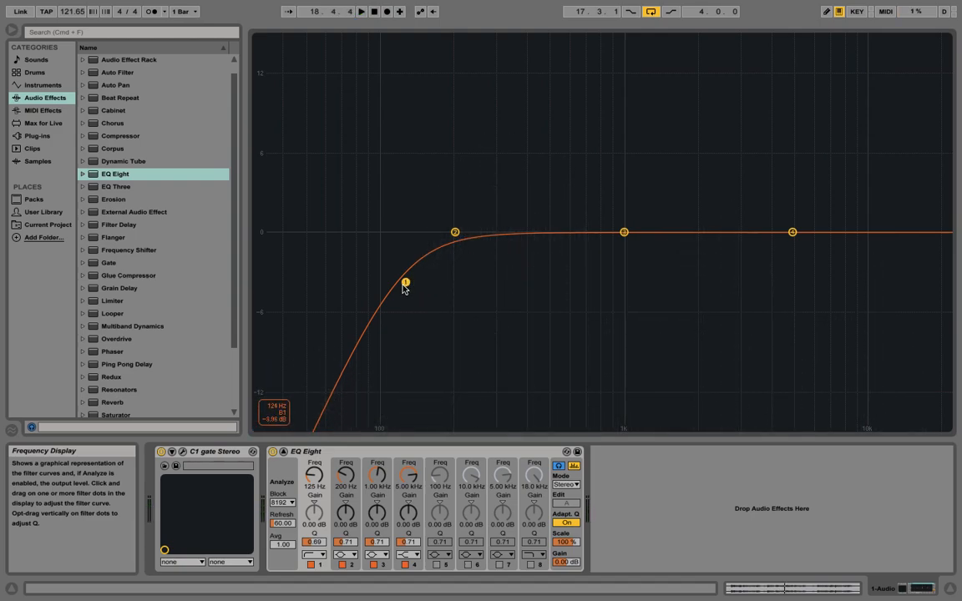
Step: Switch the EQ Eight off and on during playback to compare the filtered sound
left_click(273, 452)
key("space")
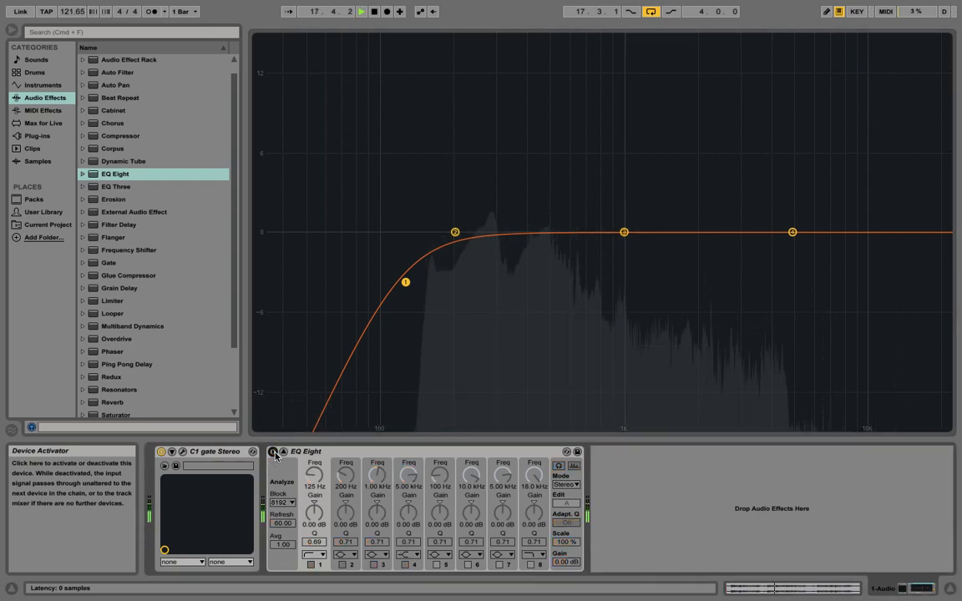
left_click(273, 451)
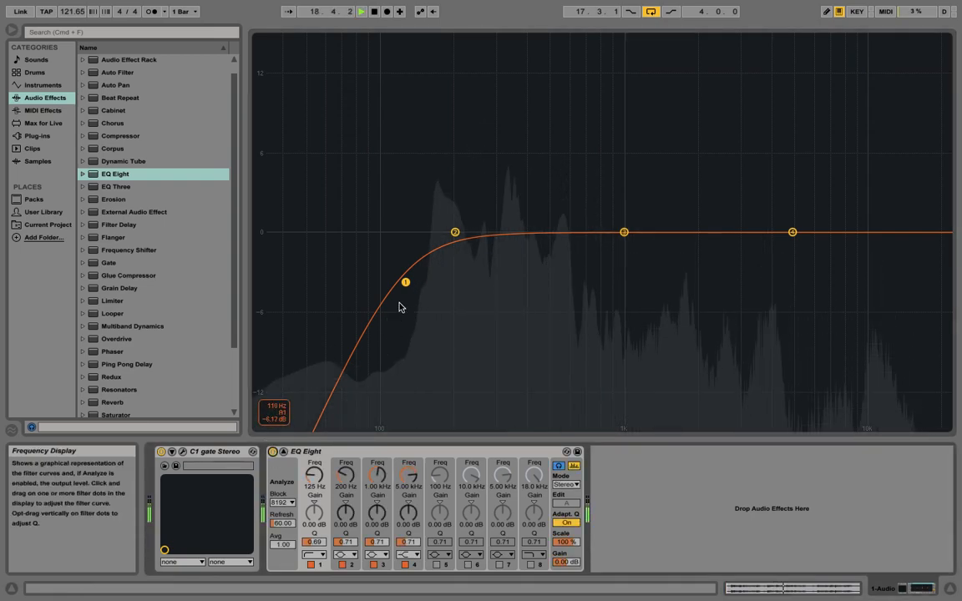
Step: Sweep band 2 with a boost around 1.25 kHz, then set it to a narrow cut of about -1.67 dB at 1.27 kHz
left_click_drag(455, 232, 647, 172)
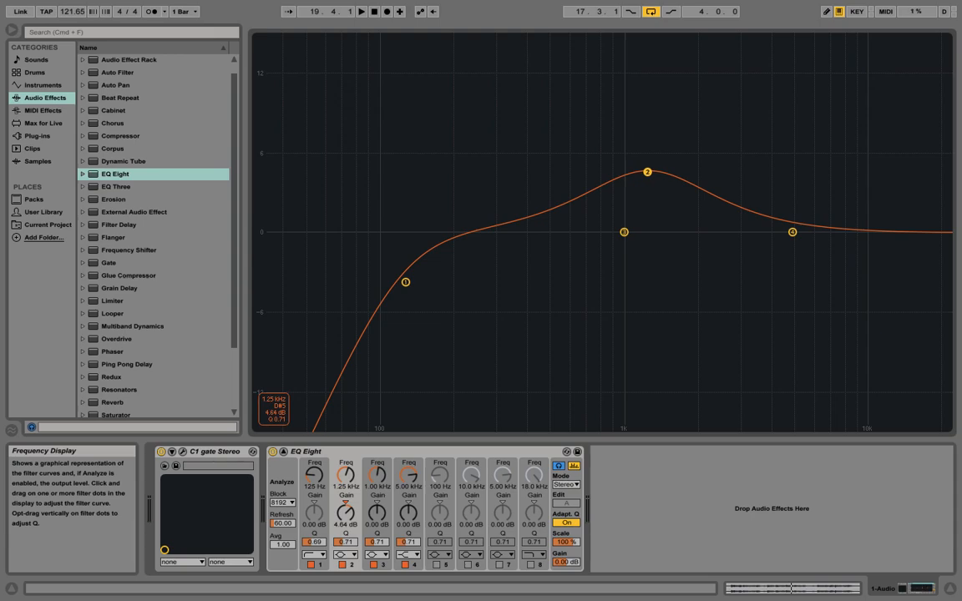
key("space")
left_click_drag(647, 172, 649, 240)
key("space")
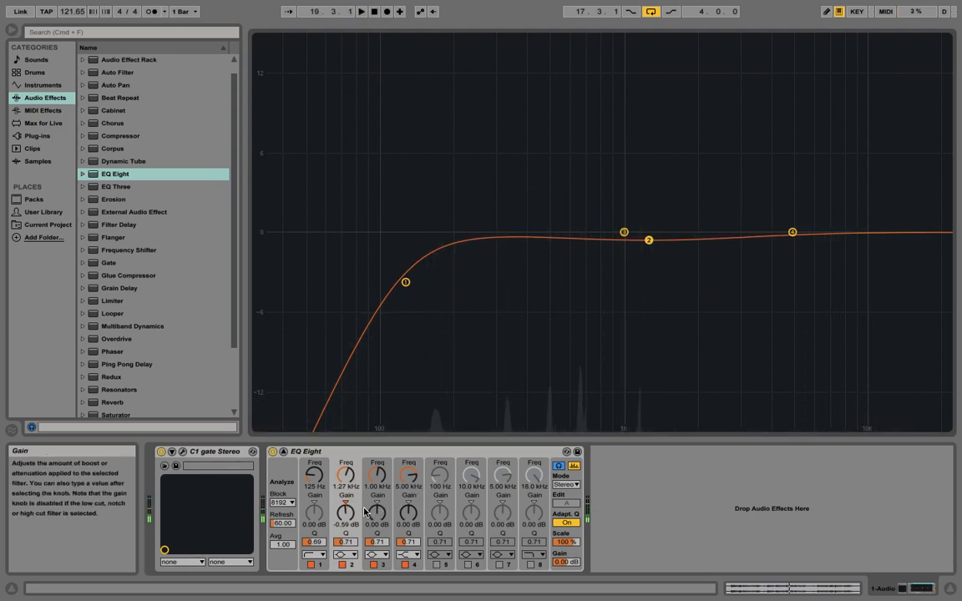
mouse_move(346, 513)
left_mouse_down()
mouse_move(345, 531)
mouse_move(345, 502)
left_mouse_up()
key("space")
Step: Set band 3 to about 14.1 kHz with a slight -0.71 dB cut and a Q near 2, after auditioning a high boost
left_click_drag(624, 232, 890, 232)
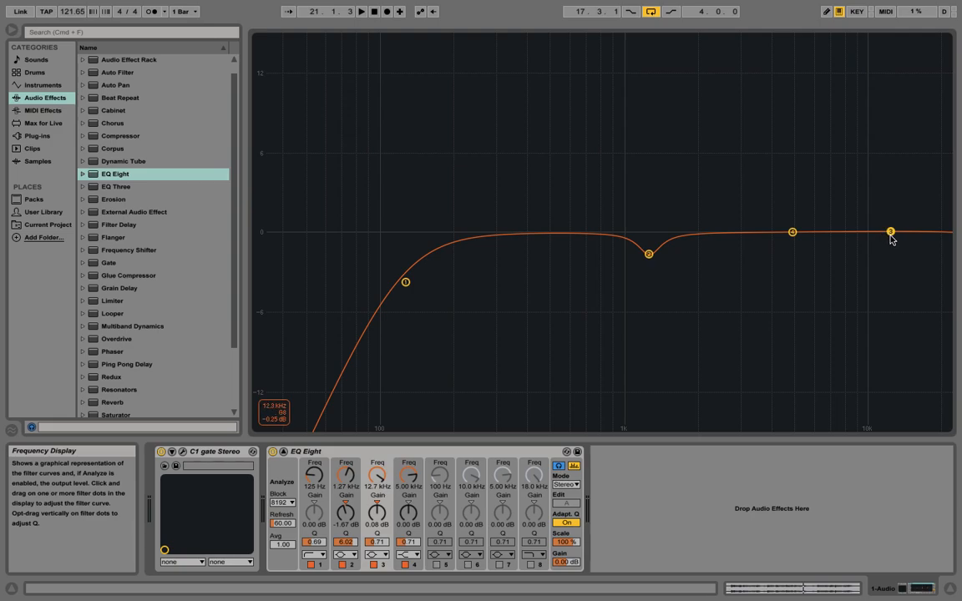
left_click_drag(792, 231, 813, 231)
left_click_drag(890, 234, 898, 180)
key("space")
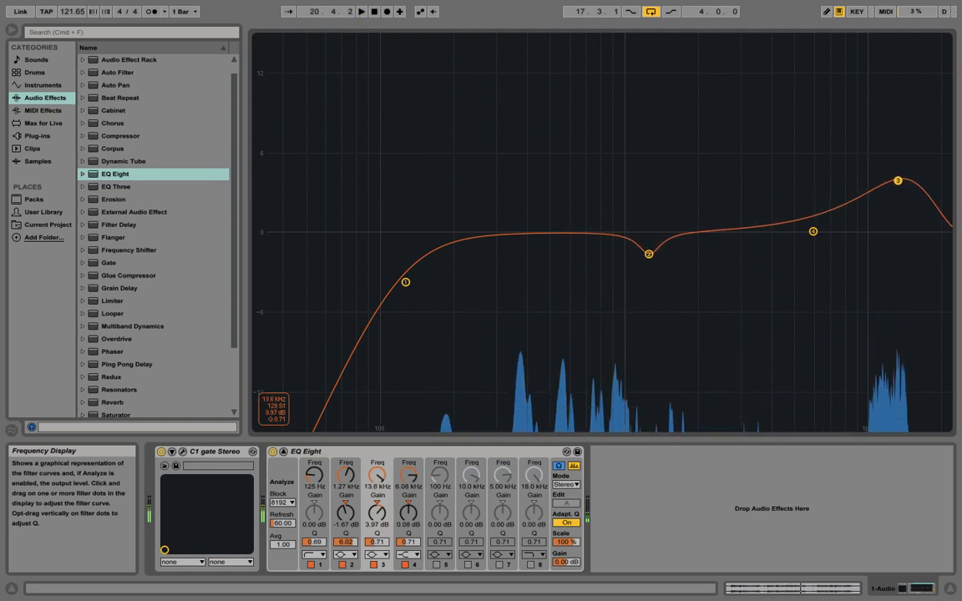
left_click_drag(898, 180, 901, 241)
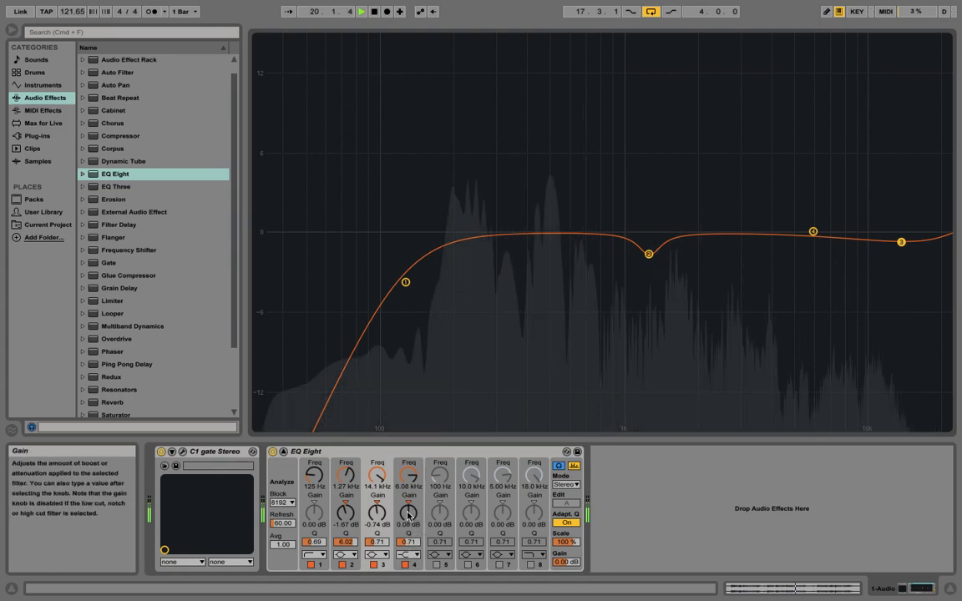
mouse_move(379, 512)
left_mouse_down()
mouse_move(379, 521)
mouse_move(379, 513)
left_mouse_up()
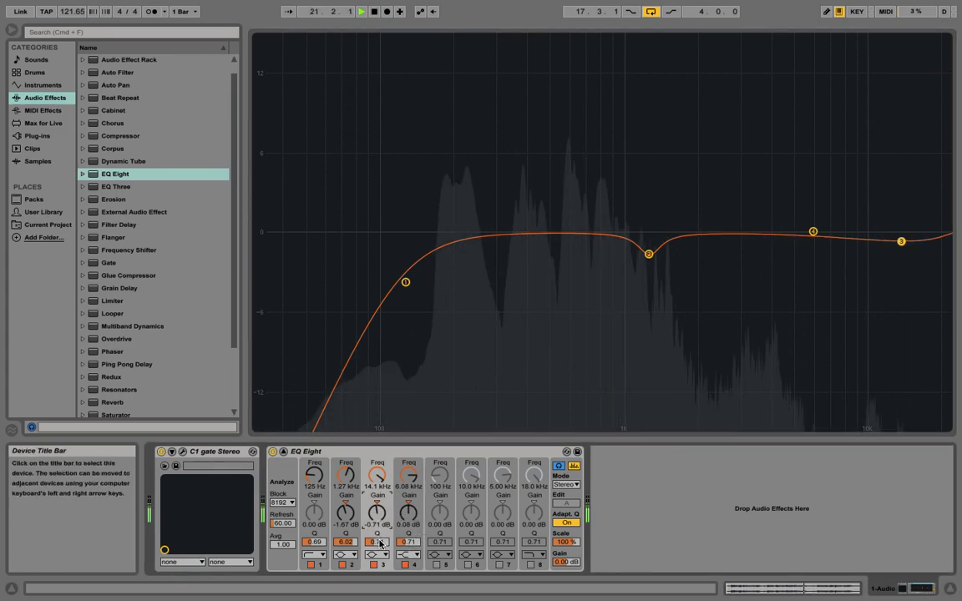
left_click_drag(408, 542, 376, 526)
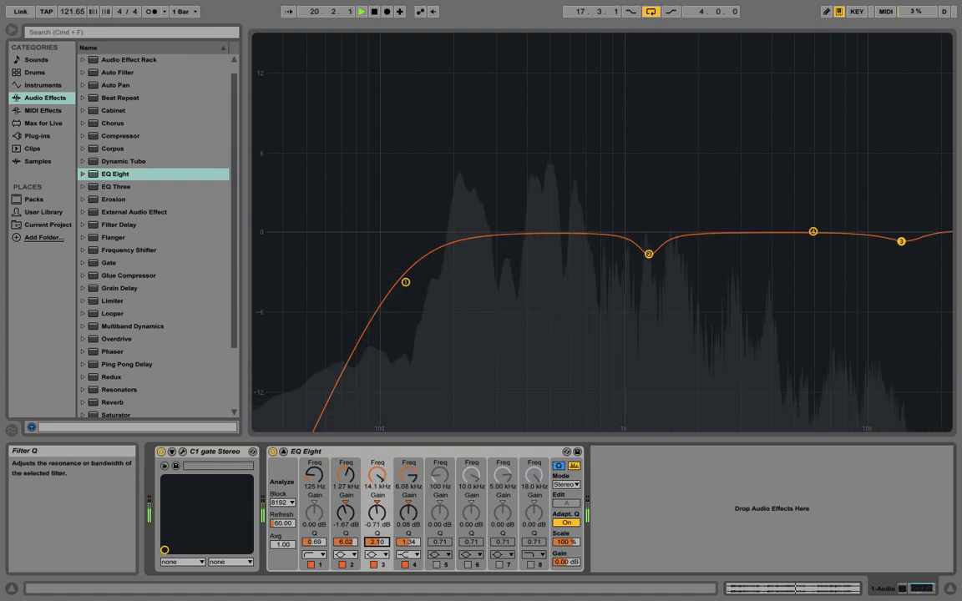
Step: Raise band 4 to about 4.6 kHz and switch its filter type to a bell
left_click_drag(812, 231, 784, 213)
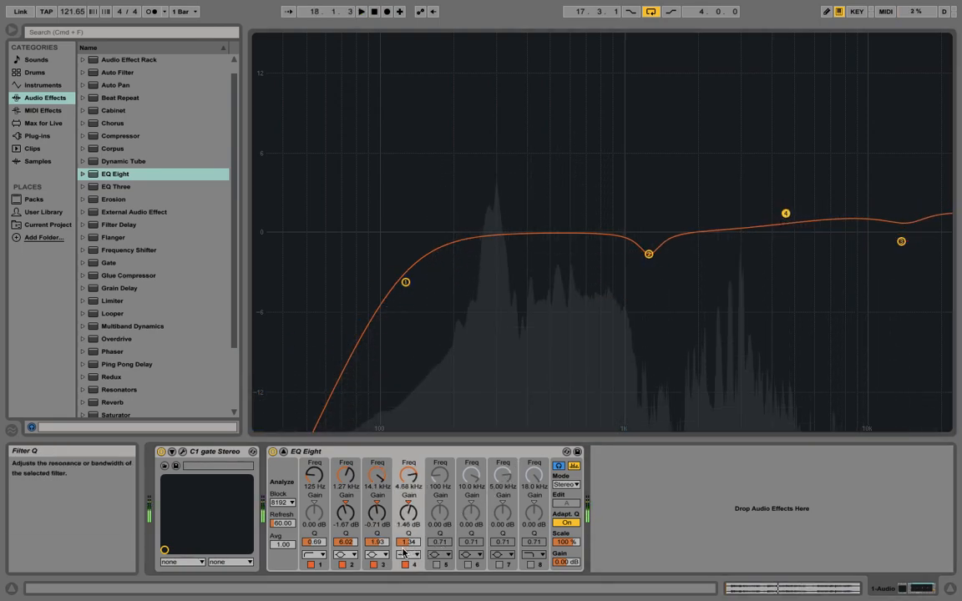
left_click(409, 555)
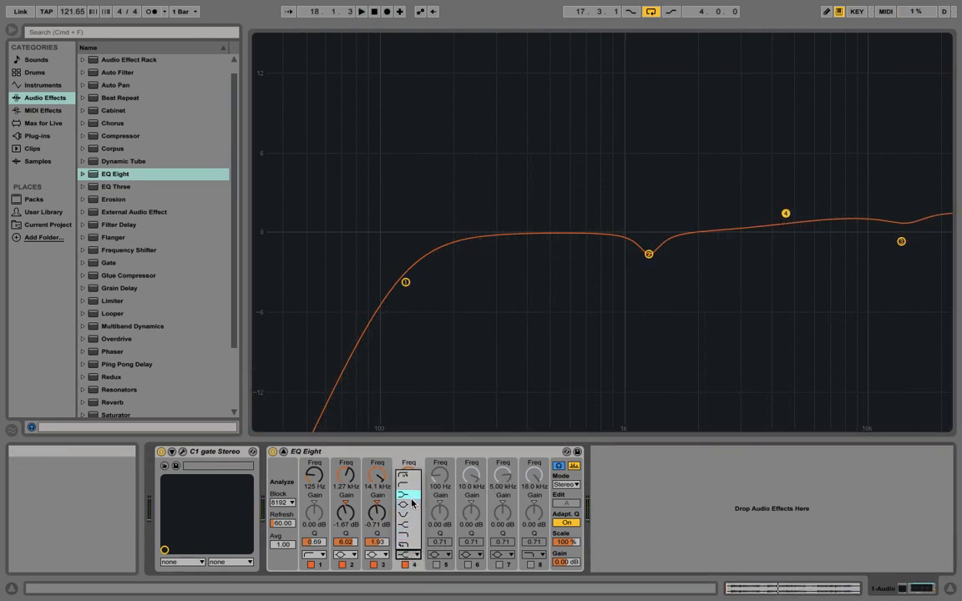
left_click(409, 514)
Step: Set band 4 to a gentle boost of about 0.69 dB at 6.31 kHz while auditioning the loop
key("space")
left_click_drag(785, 215, 817, 225)
key("space")
key("space")
key("space")
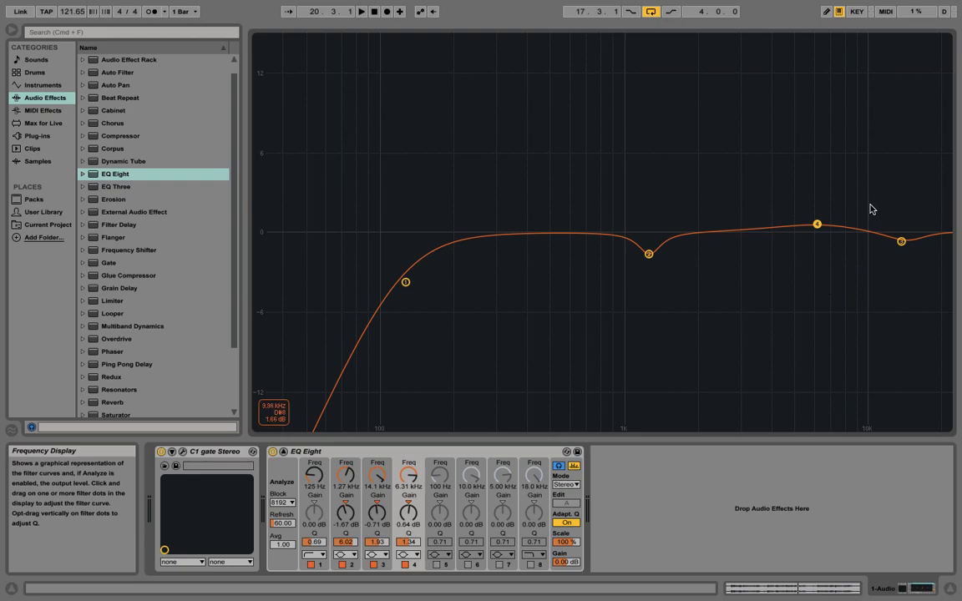
left_click_drag(817, 224, 817, 223)
key("space")
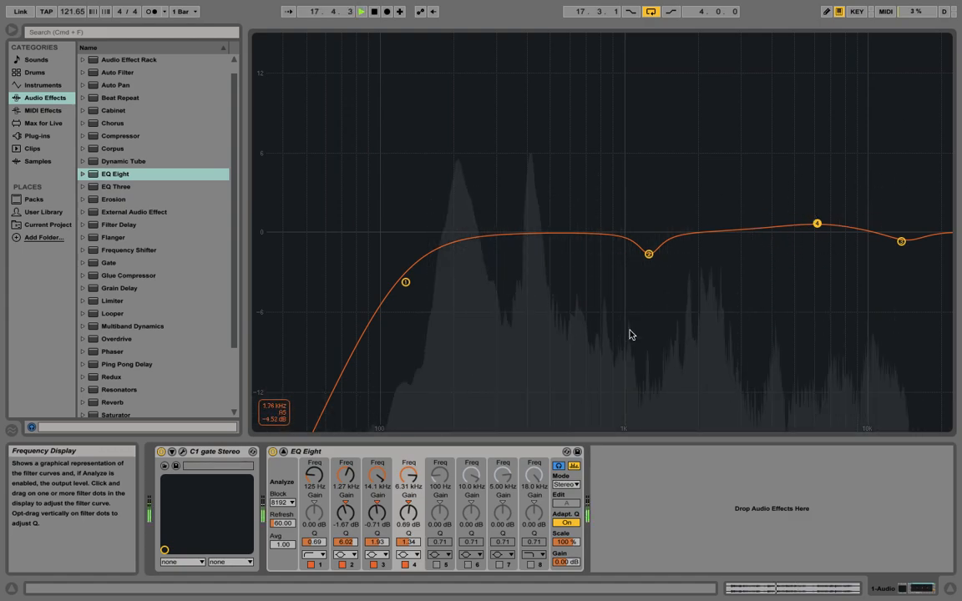
Step: Switch the EQ Eight off and on to compare, and collapse its expanded display
left_click(272, 452)
left_click(272, 451)
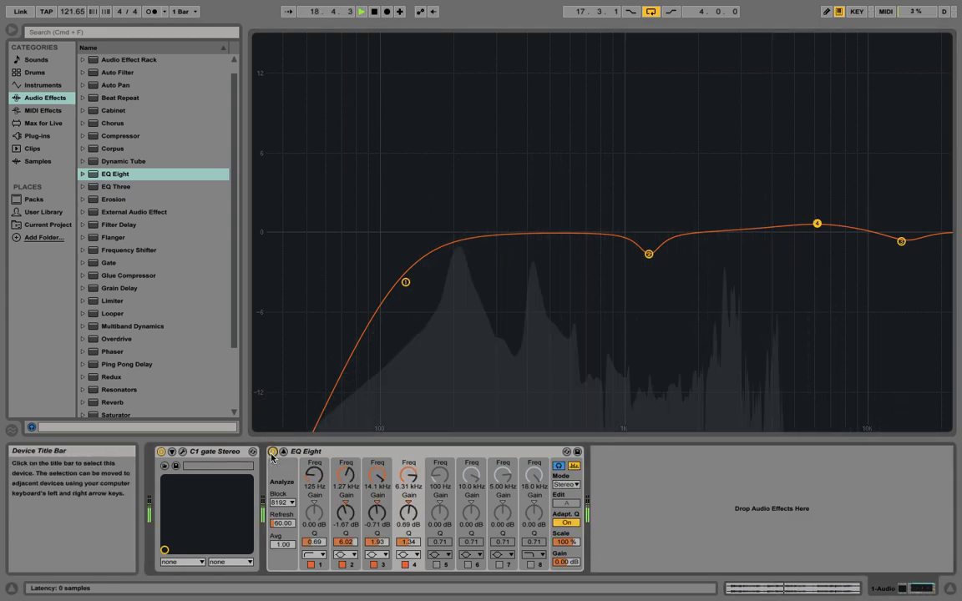
left_click(284, 452)
Step: Start playback and move the low cut up to about 150 Hz
key("space")
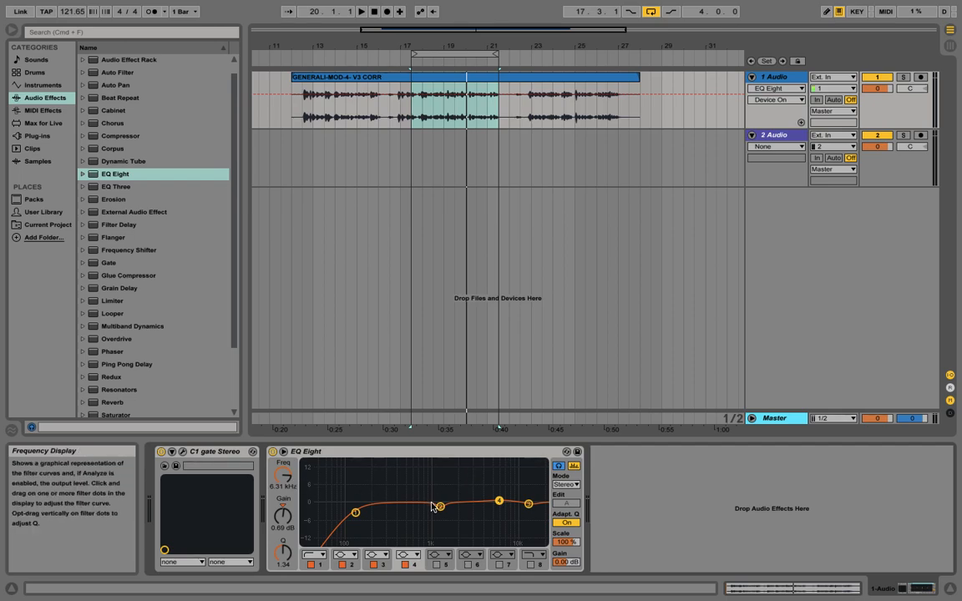
left_click(356, 513)
left_click(359, 511)
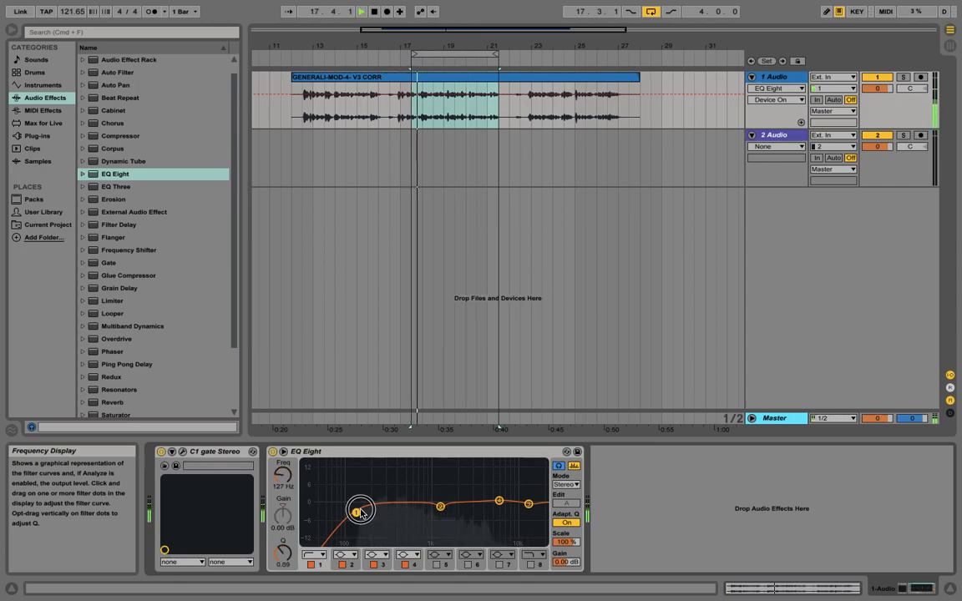
left_click_drag(357, 513, 362, 511)
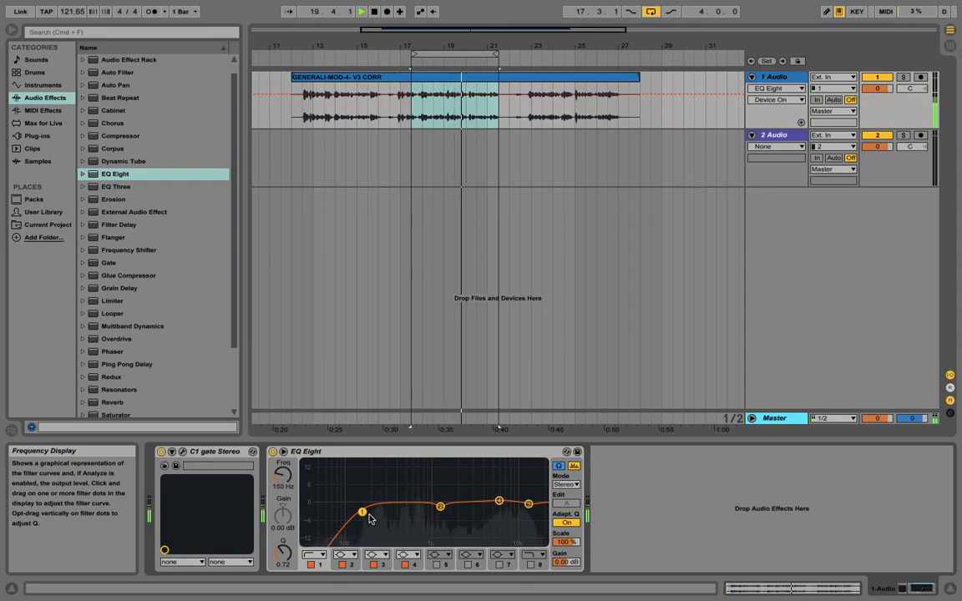
Step: Toggle the EQ Eight off and on to compare, and lower the 1 Audio track volume to -3.8 dB
left_click(273, 451)
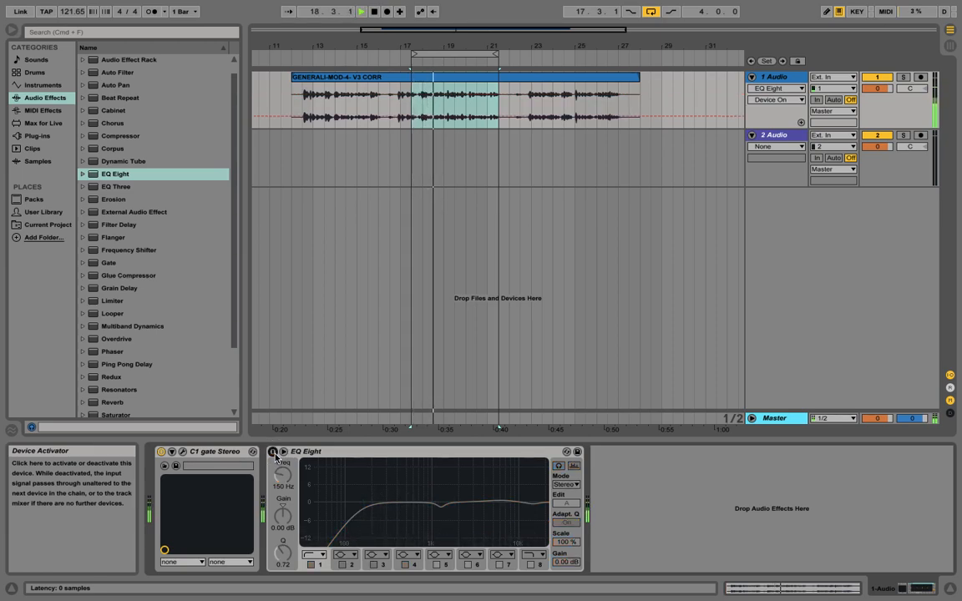
left_click(273, 453)
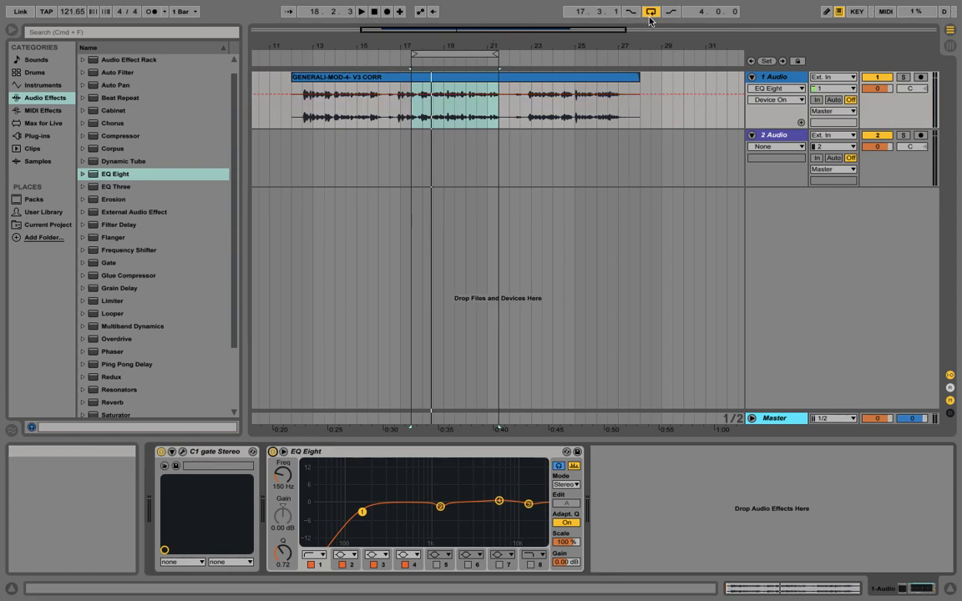
left_click_drag(876, 88, 877, 92)
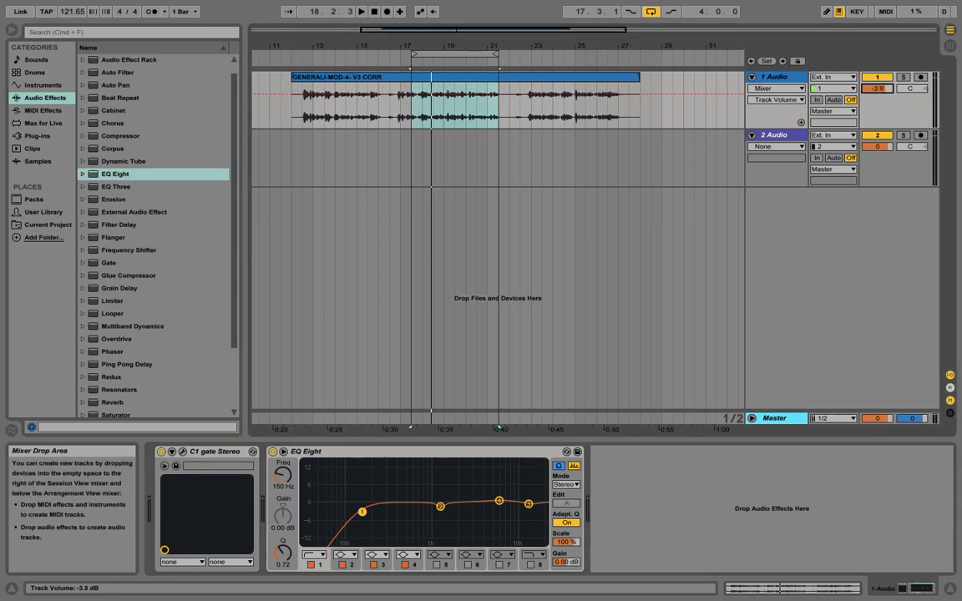
Step: Reselect the 1 Audio track and open the Plug-ins category in the browser to list the Waves plug-ins
left_click(640, 158)
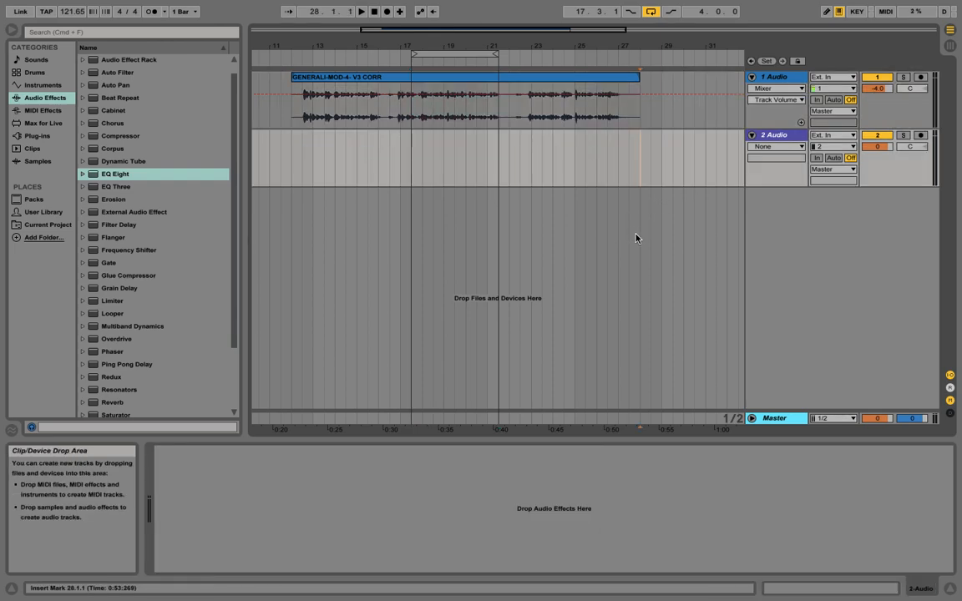
left_click(795, 73)
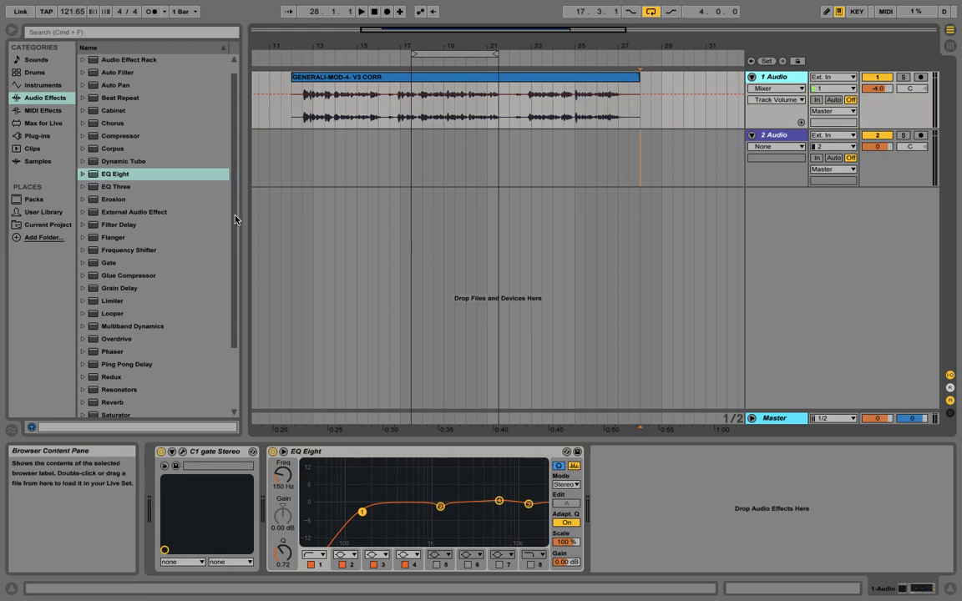
left_click_drag(235, 219, 238, 181)
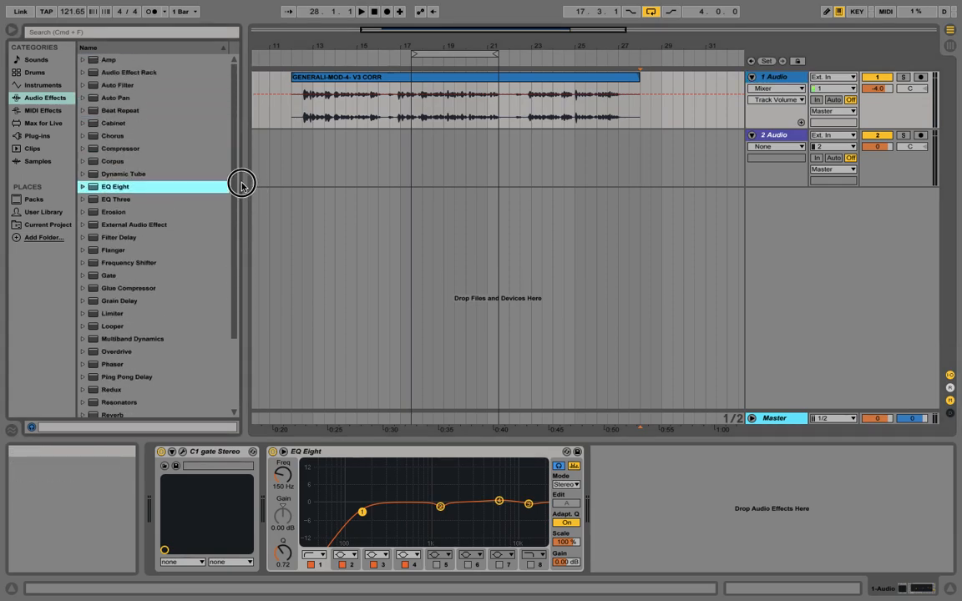
left_click(46, 136)
scroll(167, 179, "up", 15)
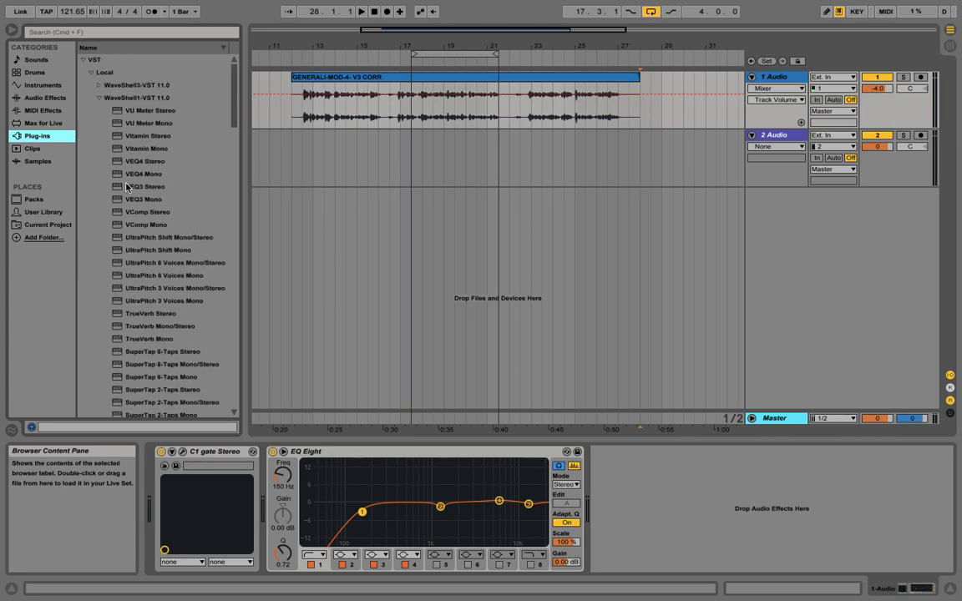
left_click_drag(141, 164, 627, 502)
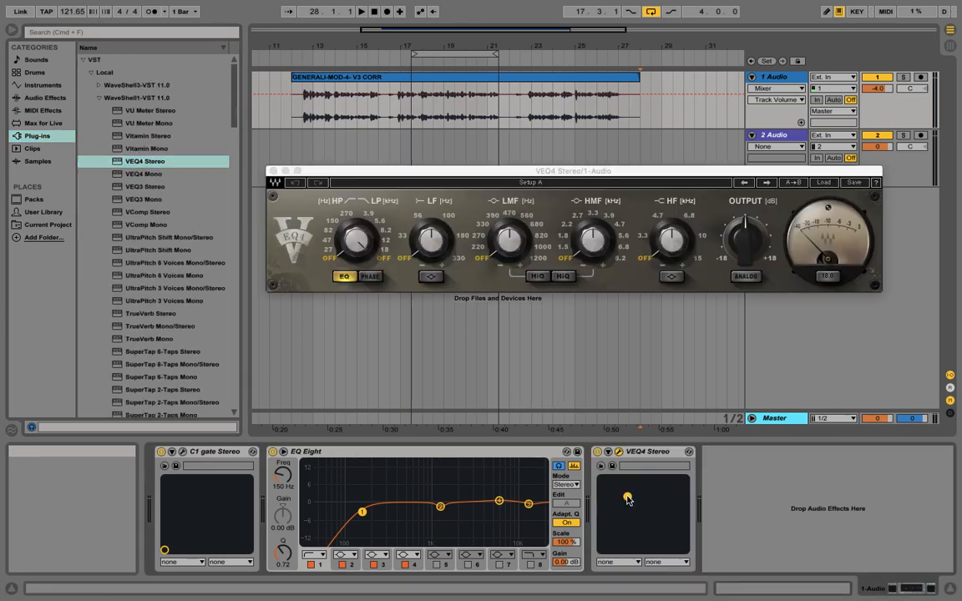
left_click(273, 170)
left_click(656, 455)
key("Delete")
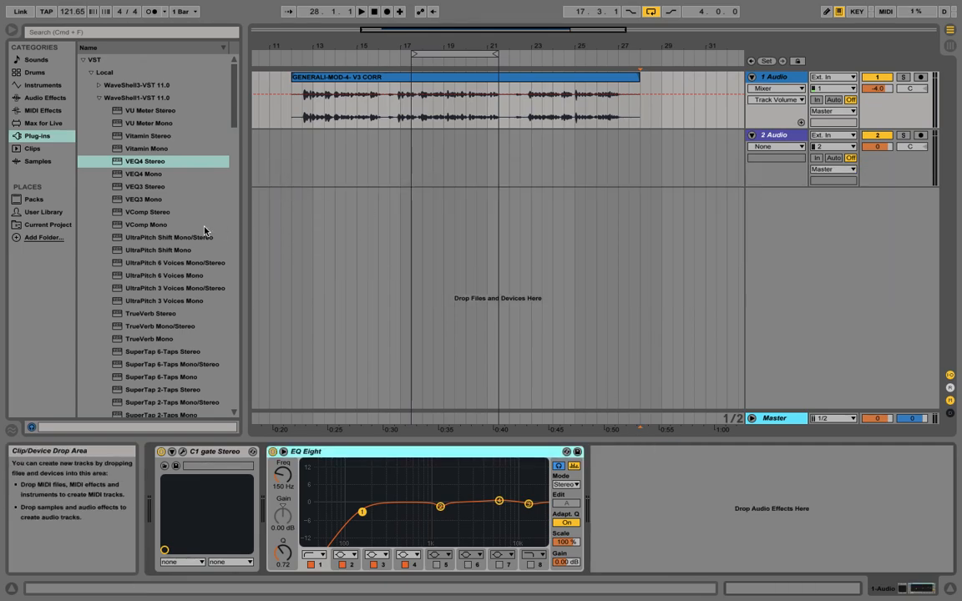
Step: Insert VComp Stereo after EQ Eight on the 1 Audio track and start loop playback
left_click(168, 135)
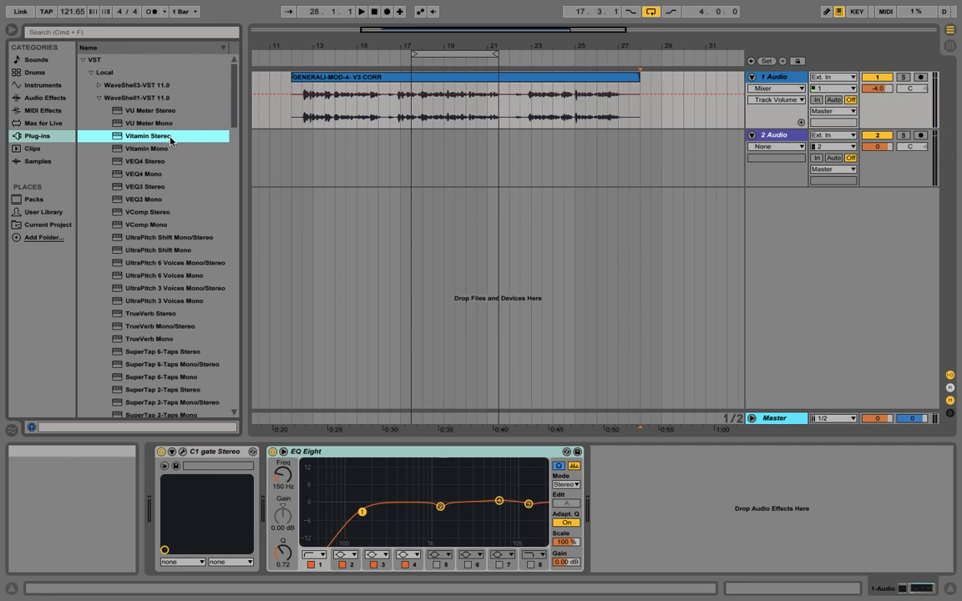
left_click_drag(164, 214, 674, 477)
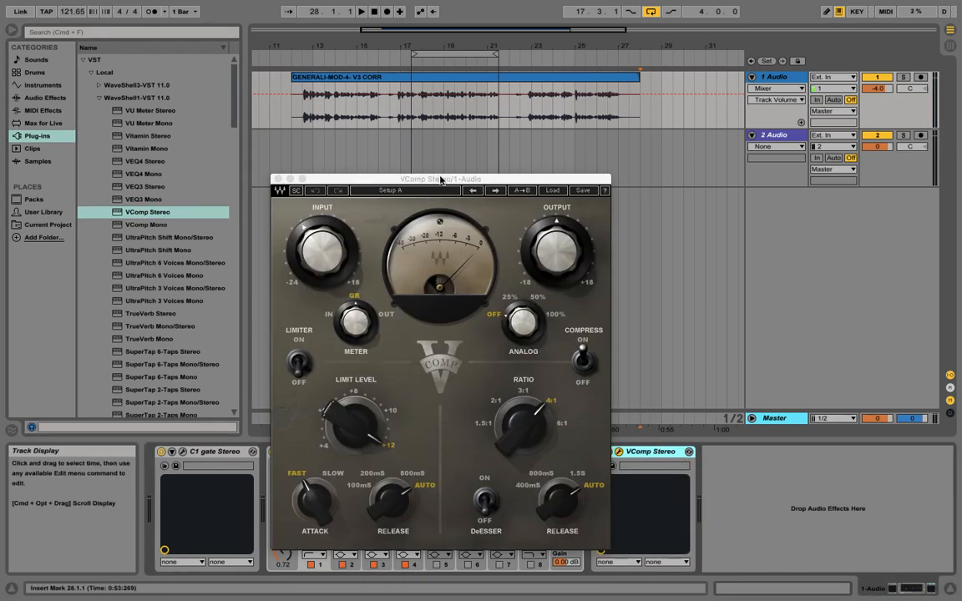
left_click_drag(440, 179, 503, 173)
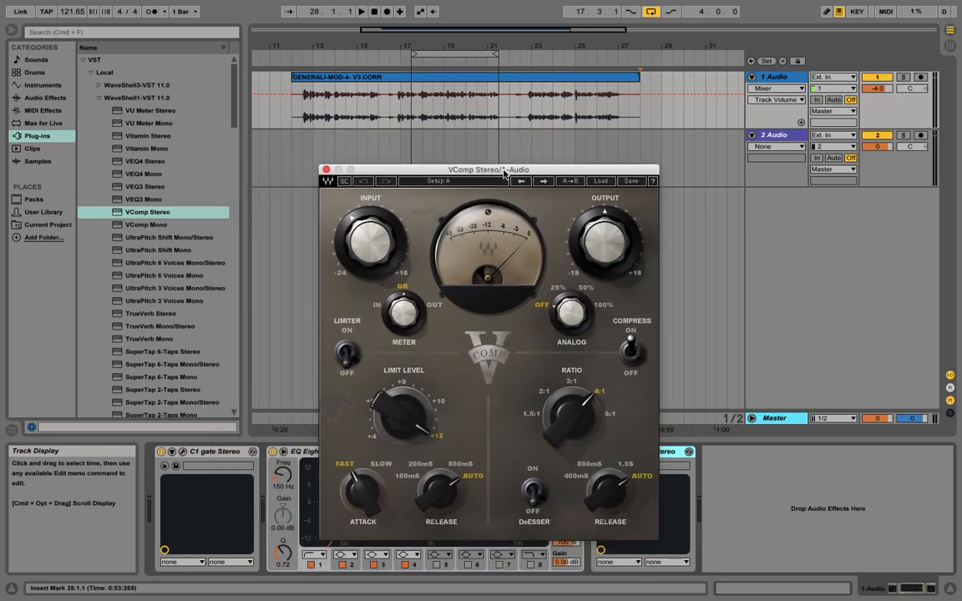
key("space")
key("space")
left_click(430, 54)
key("space")
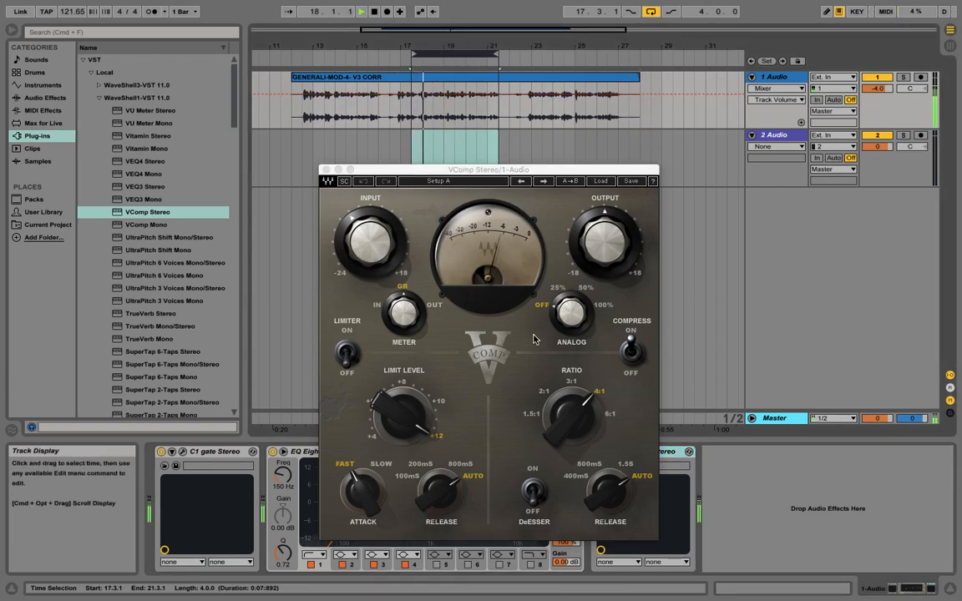
Step: Adjust the VComp input and output gain while setting the ratio to 3:1
left_click_drag(572, 408, 572, 416)
left_click_drag(385, 259, 385, 242)
left_click_drag(599, 253, 598, 244)
left_click_drag(381, 249, 381, 263)
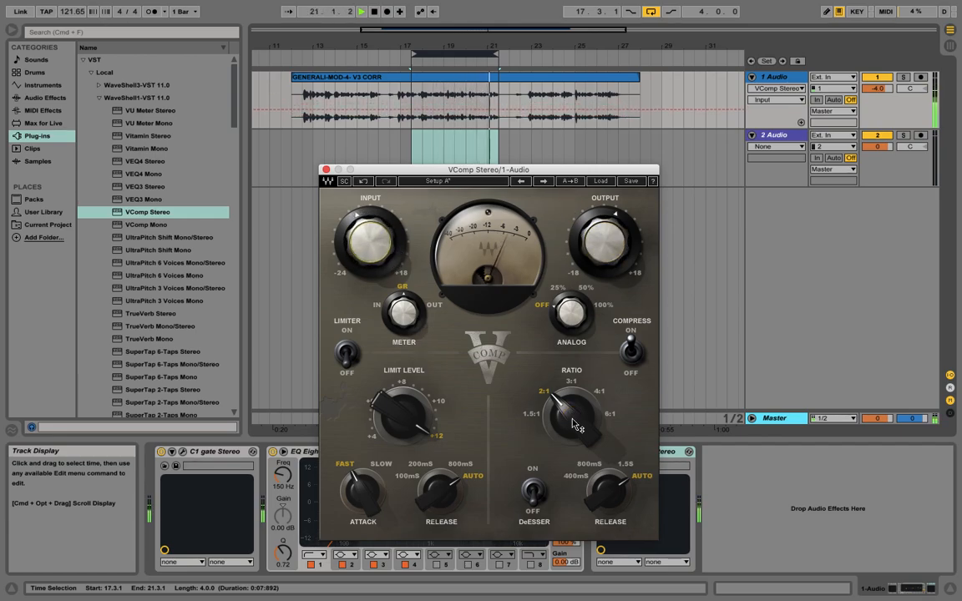
left_click_drag(572, 418, 572, 411)
Step: Set VComp attack to Slow, releases to 200 mS and 800 mS, and lower the limit level to about +10
left_click_drag(605, 490, 604, 503)
left_click_drag(440, 491, 440, 504)
left_click_drag(370, 493, 369, 487)
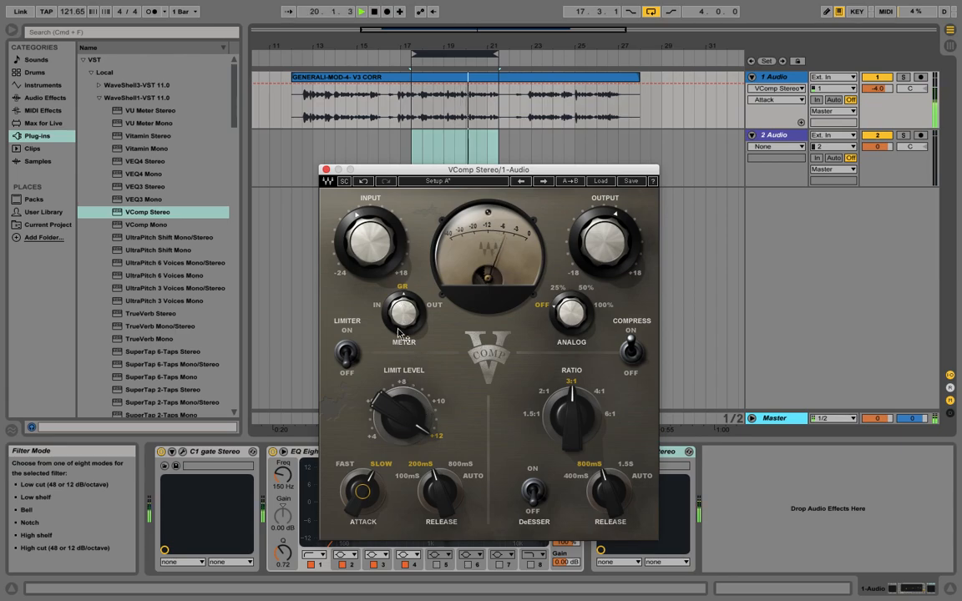
left_click_drag(403, 419, 402, 433)
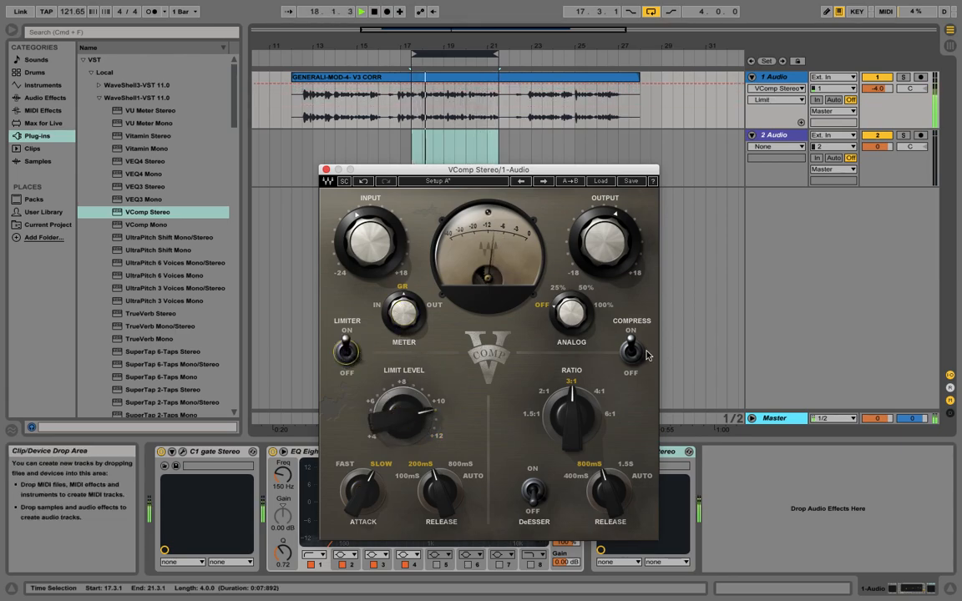
Step: Set the VComp ratio to 2:1 and Analog to 25%, trim input and output, and close the window
left_click_drag(573, 417, 572, 428)
left_click_drag(582, 318, 582, 303)
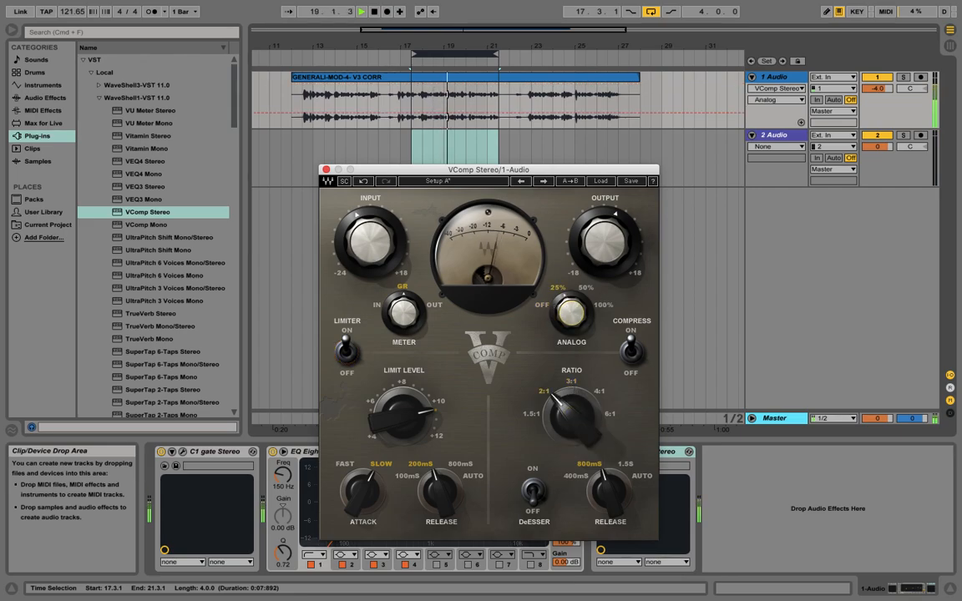
left_click_drag(597, 239, 598, 228)
left_click_drag(370, 242, 370, 233)
left_click(326, 170)
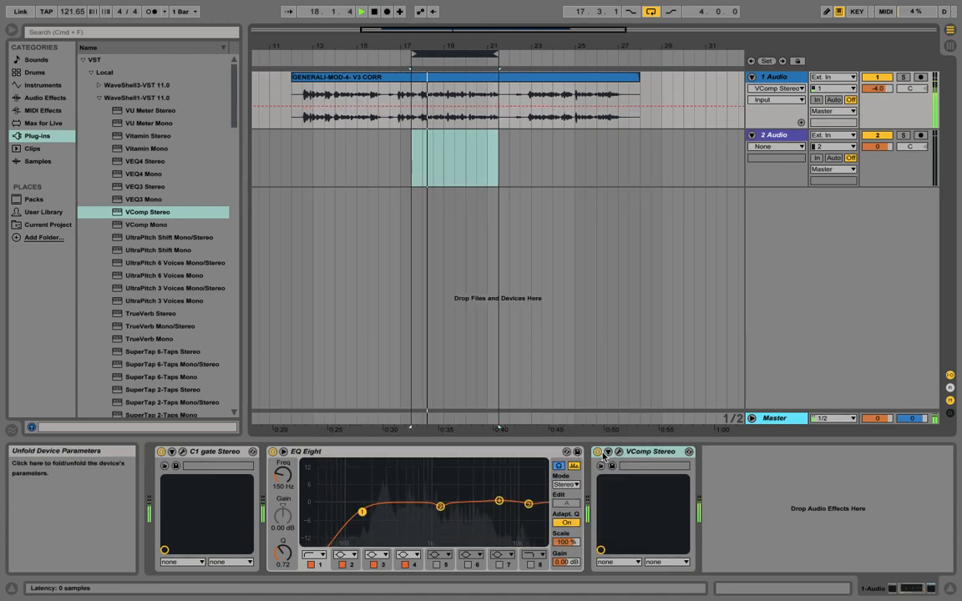
Step: Toggle the VComp device off and on repeatedly during loop playback to compare the compressed sound
left_click(598, 452)
key("space")
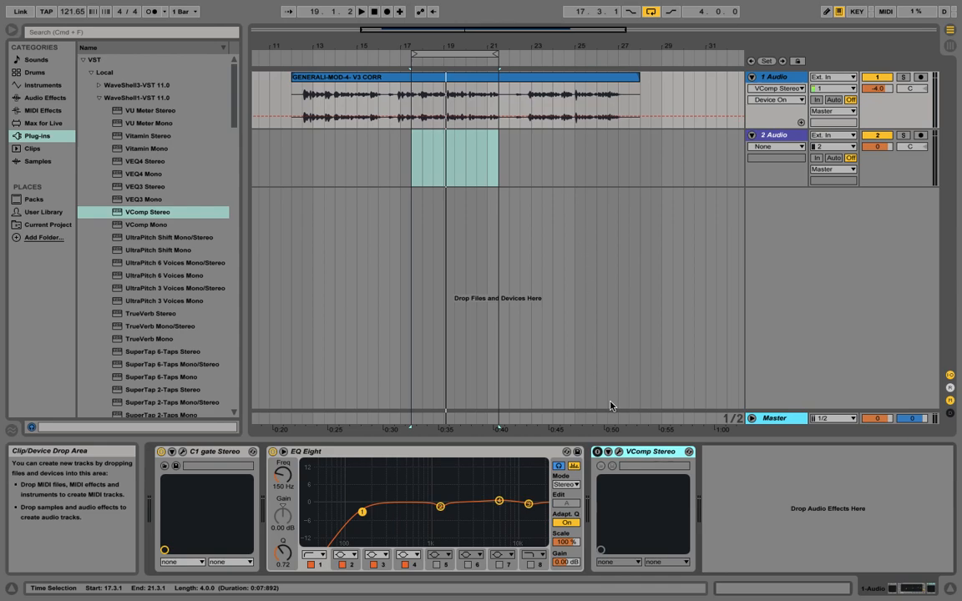
key("space")
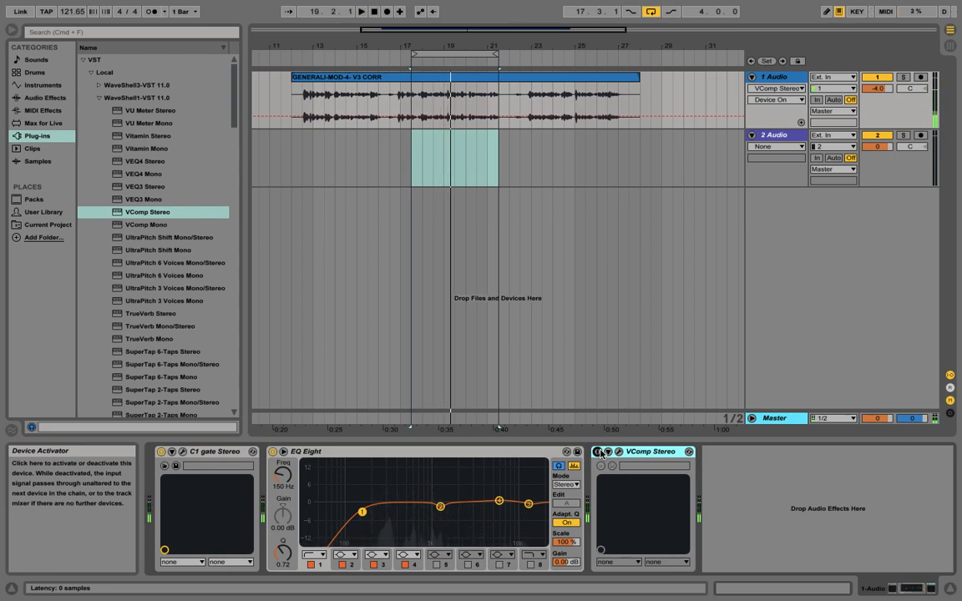
key("space")
left_click(597, 451)
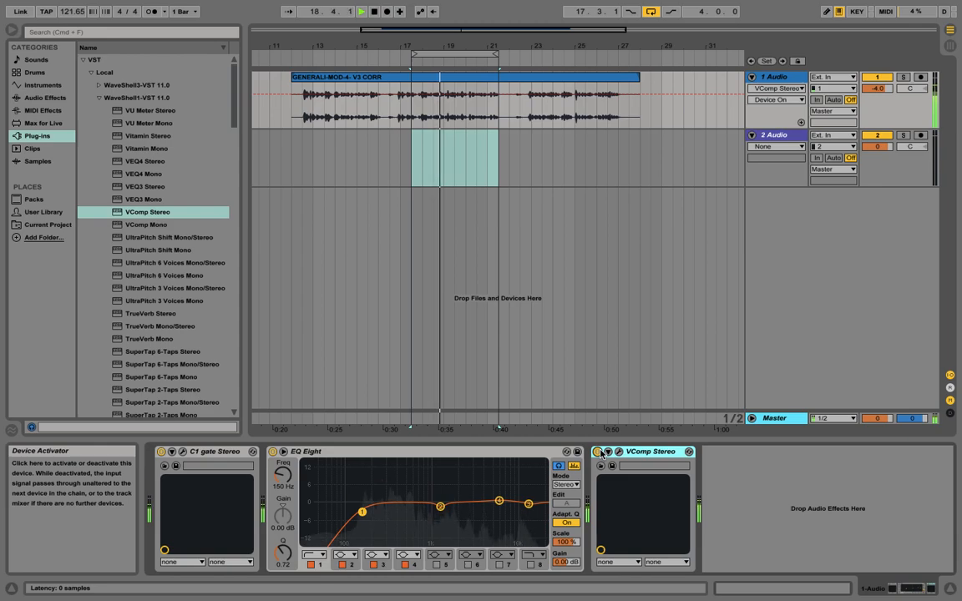
key("space")
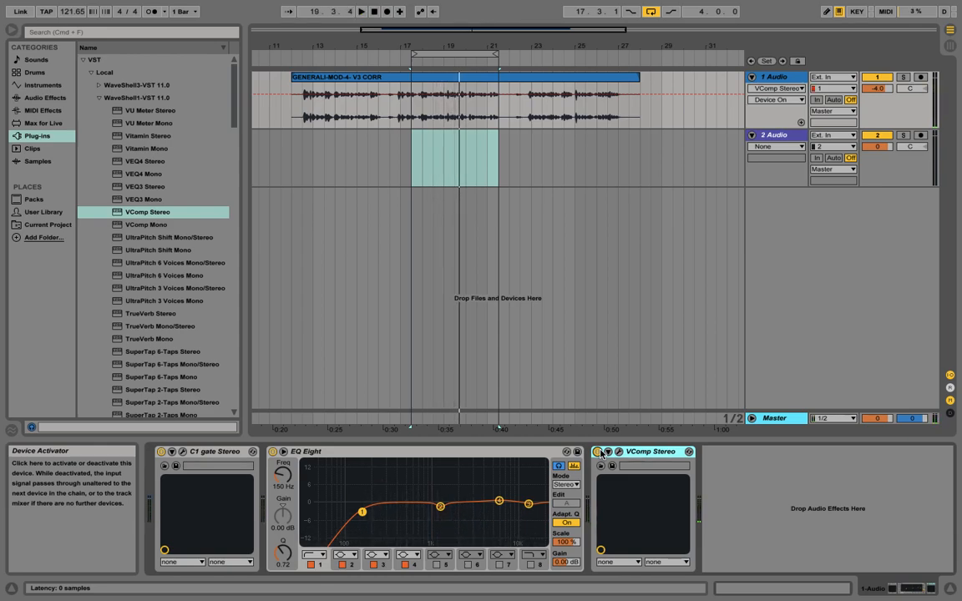
left_click(598, 451)
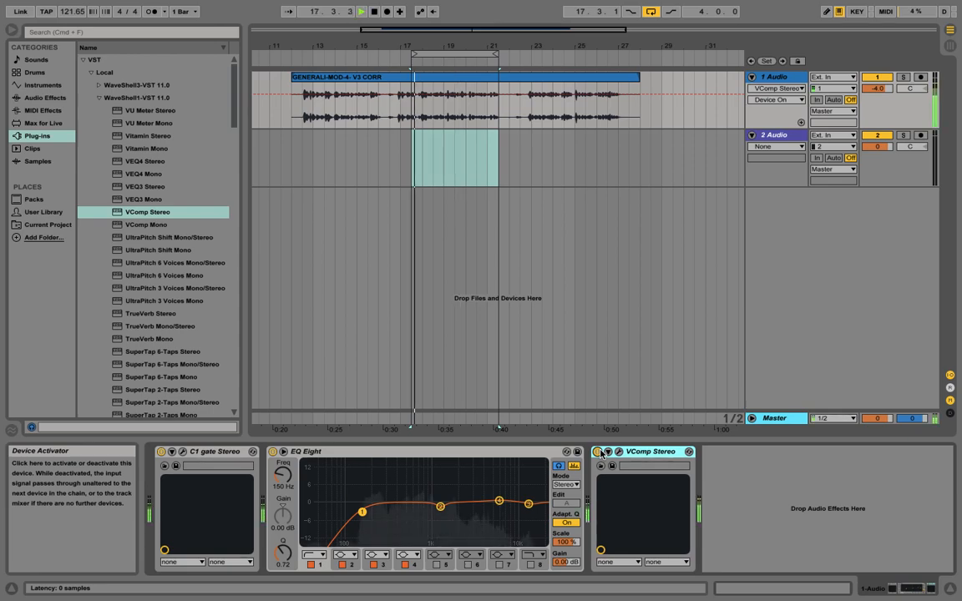
key("space")
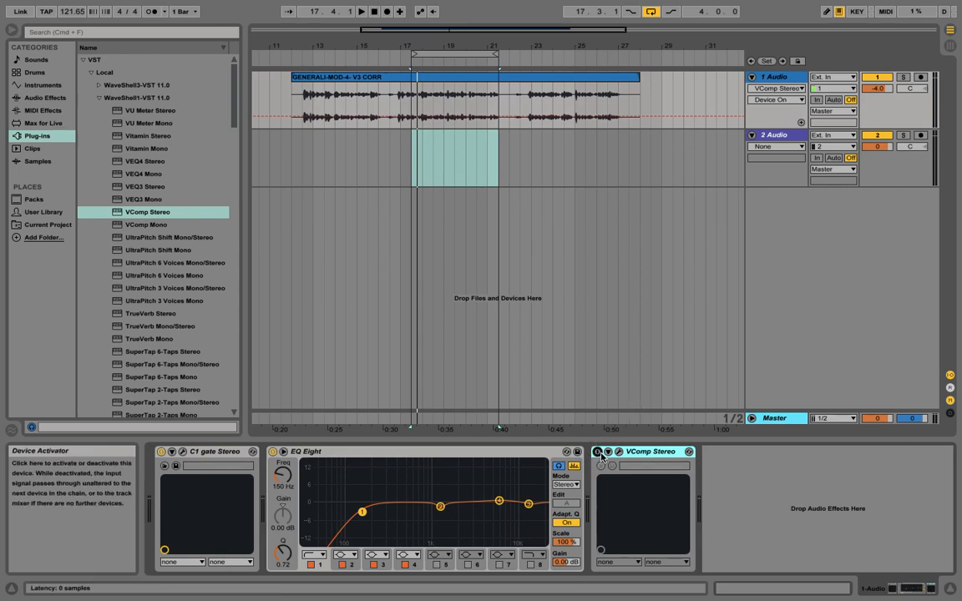
key("space")
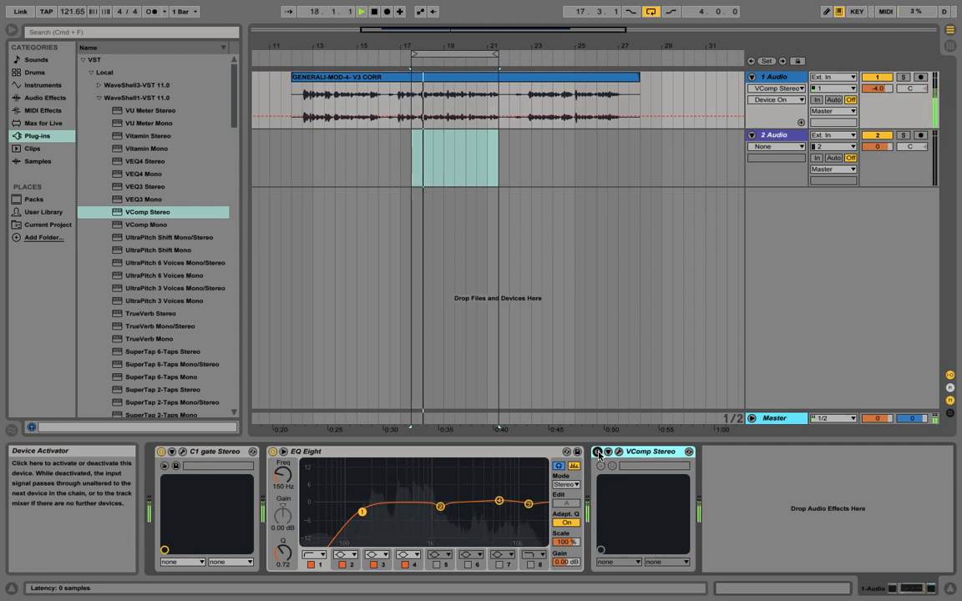
left_click(598, 452)
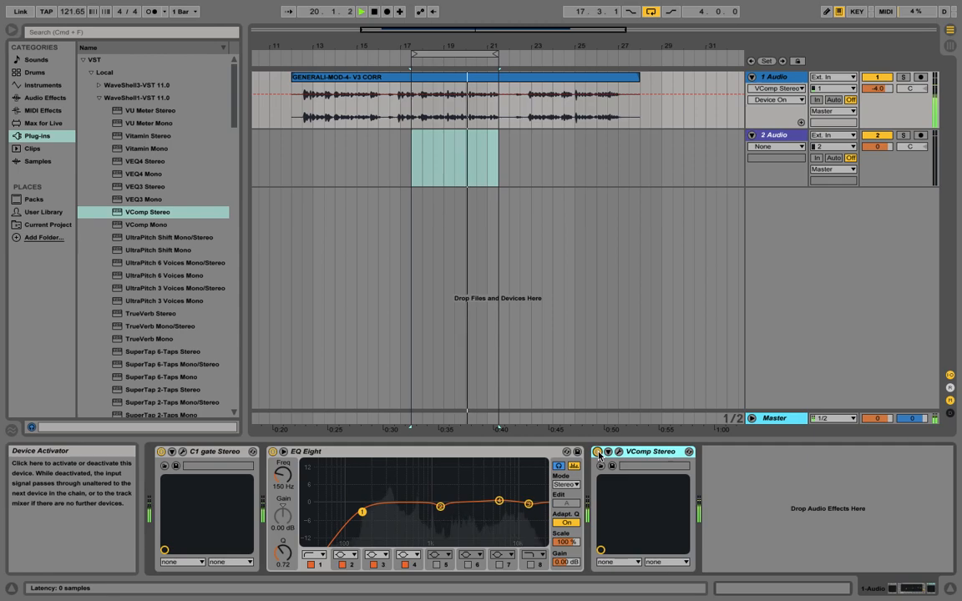
left_click(598, 452)
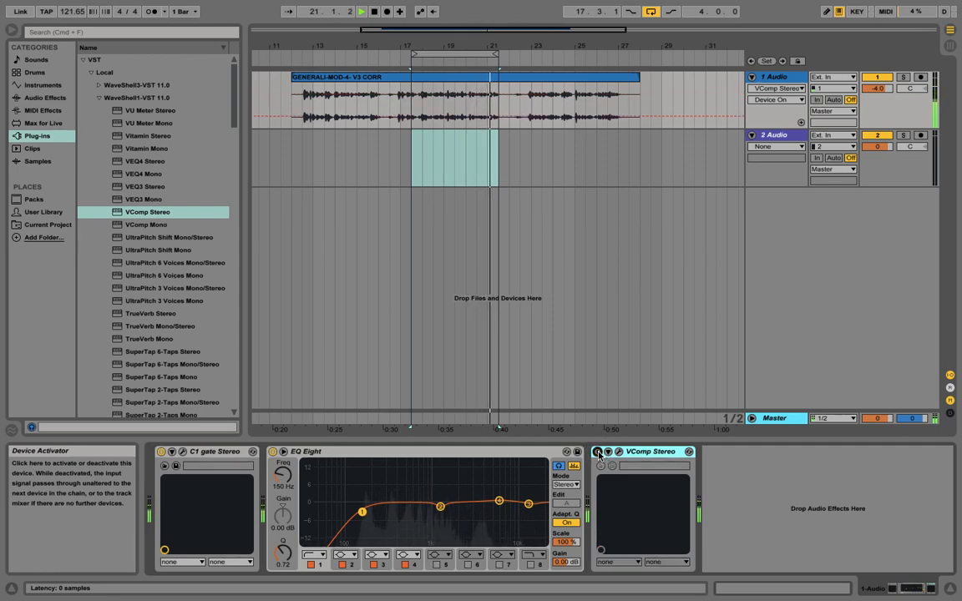
left_click(598, 451)
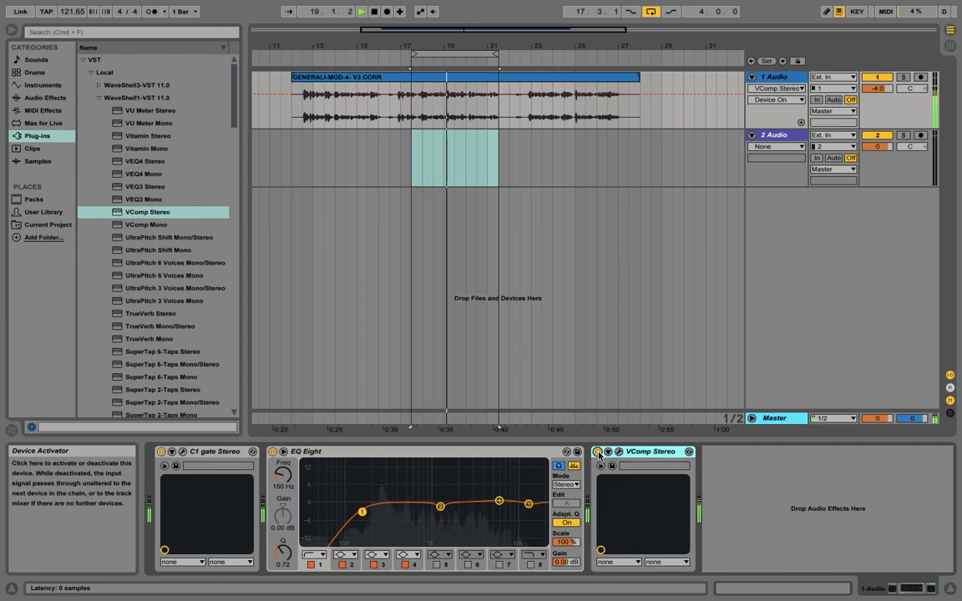
left_click(598, 452)
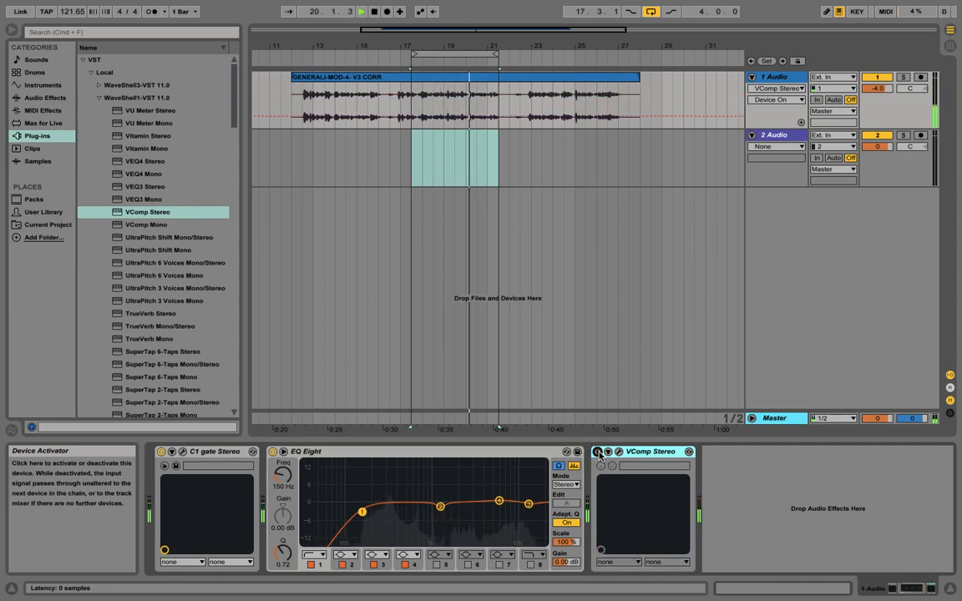
left_click(598, 452)
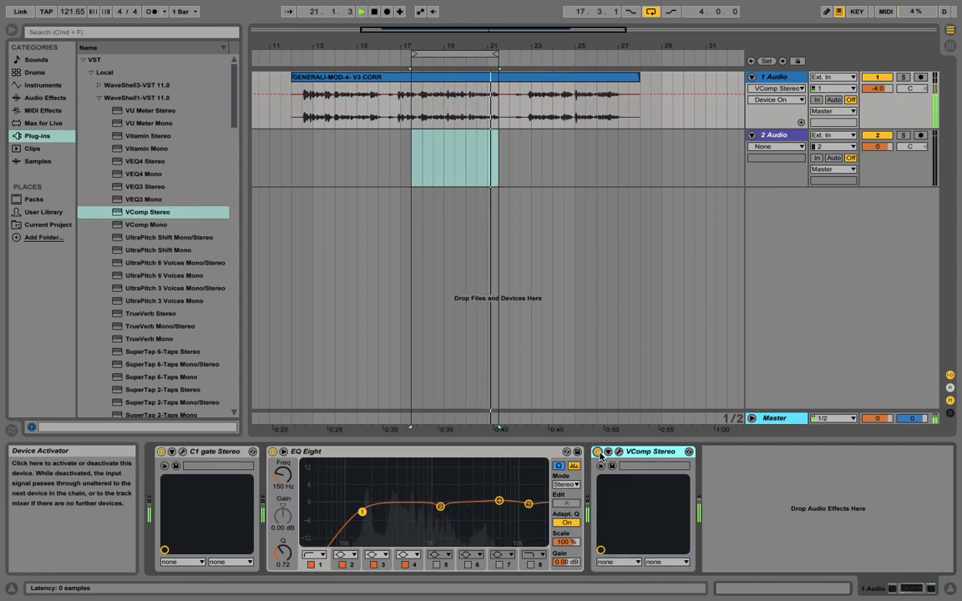
left_click(598, 451)
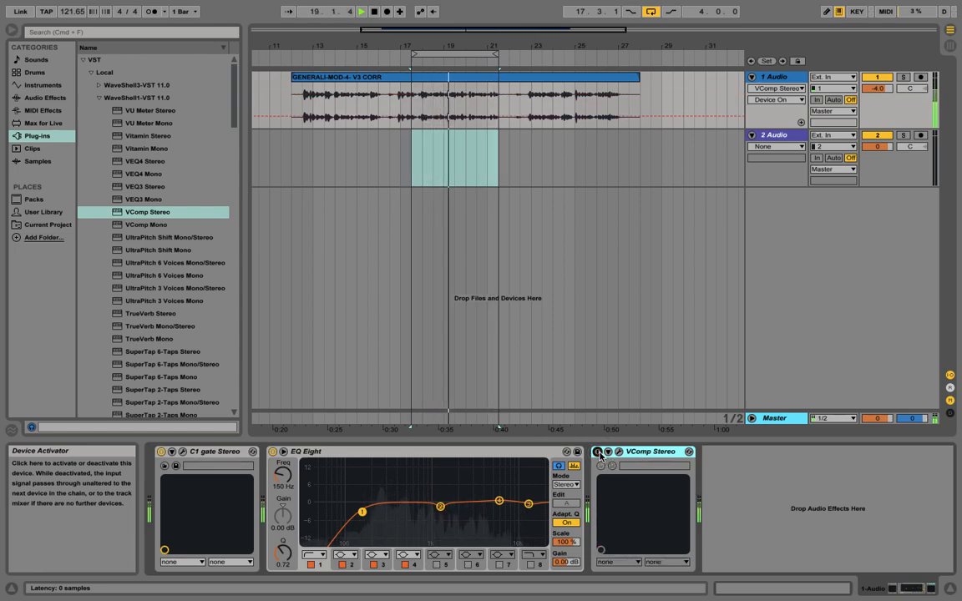
left_click(598, 451)
left_click(598, 451)
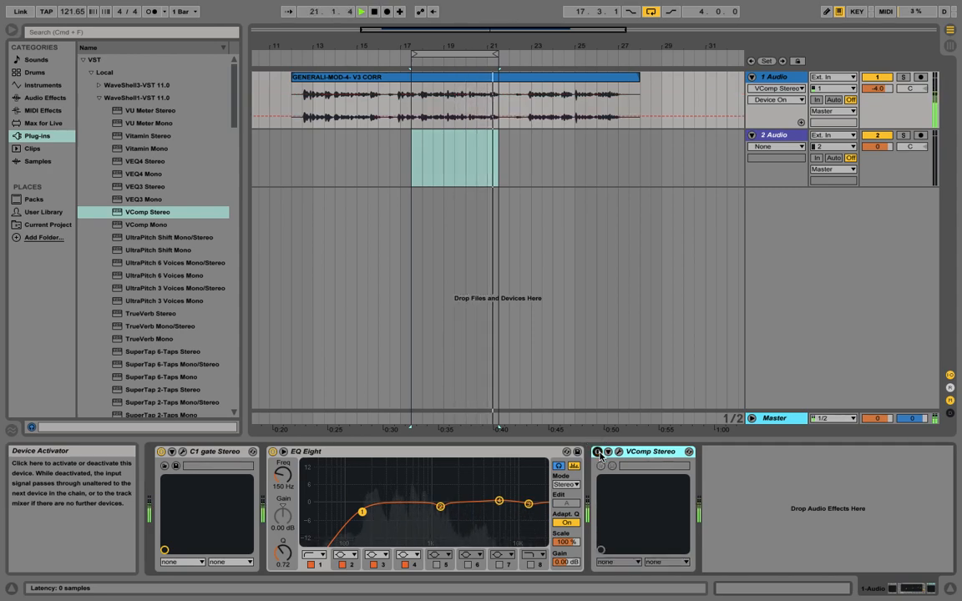
left_click(598, 452)
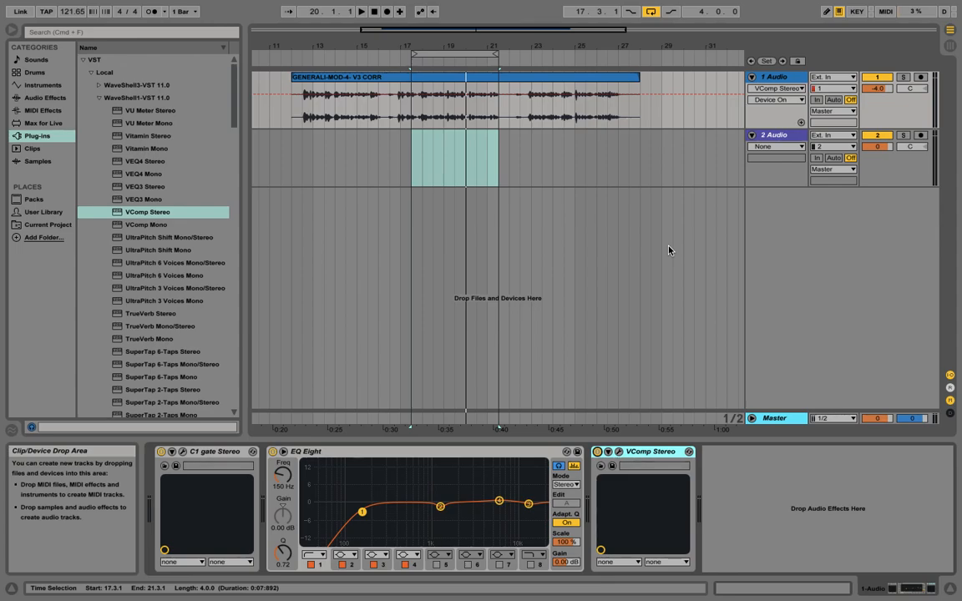
Step: Reopen the VComp window and play the loop while watching its gain-reduction meter
left_click(619, 451)
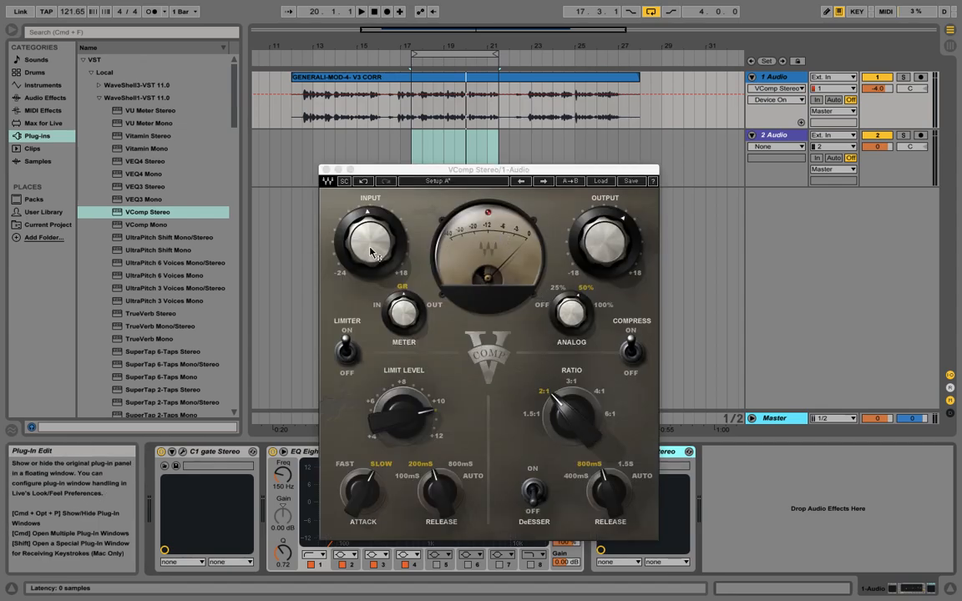
key("space")
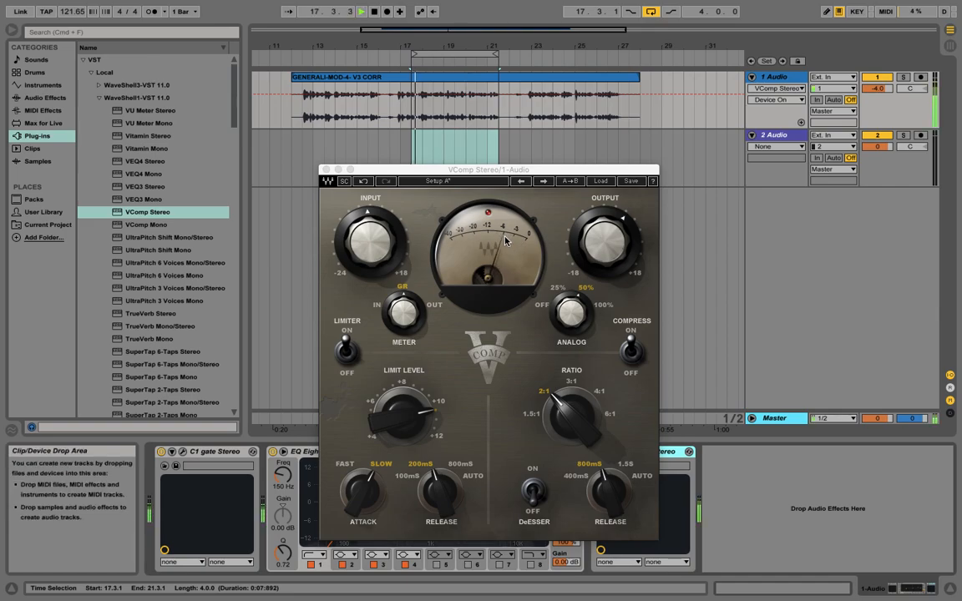
key("space")
left_click(501, 231)
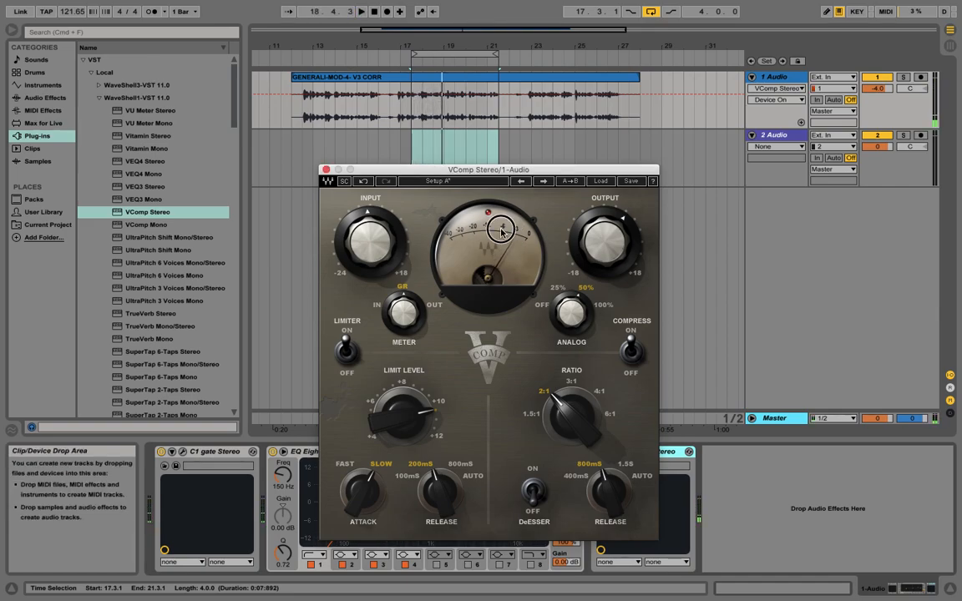
key("space")
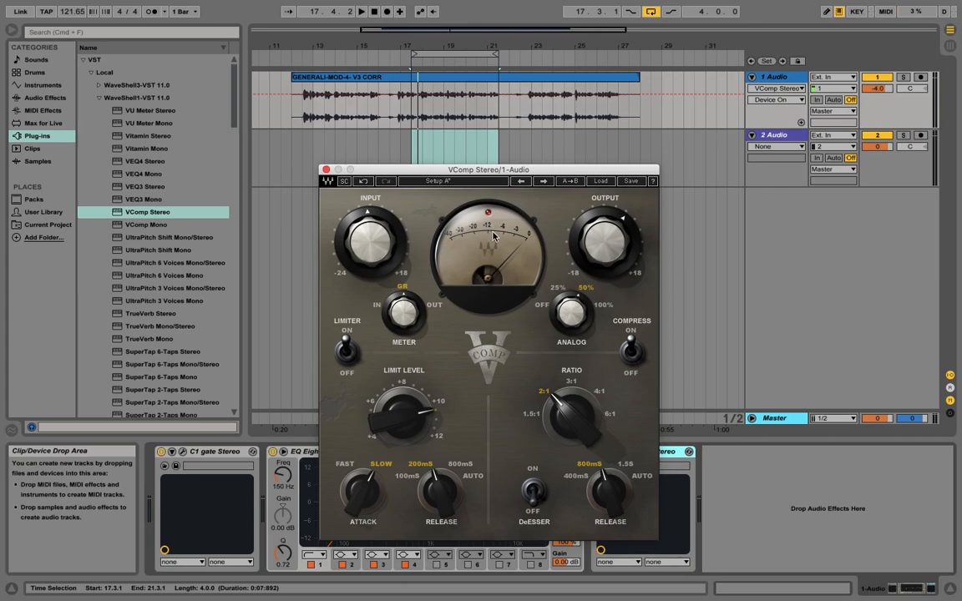
key("space")
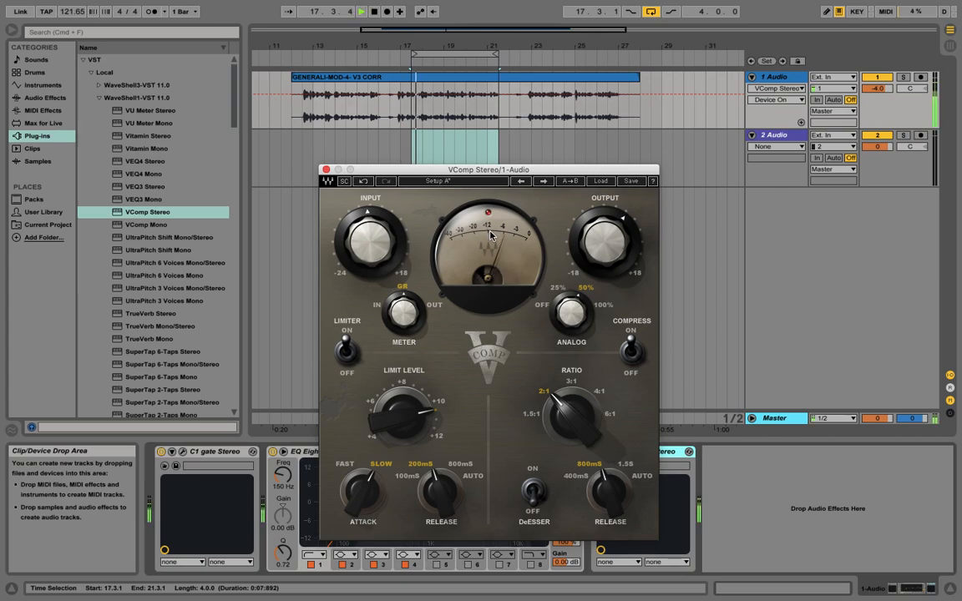
Step: Stop playback and close the VComp plug-in window
key("space")
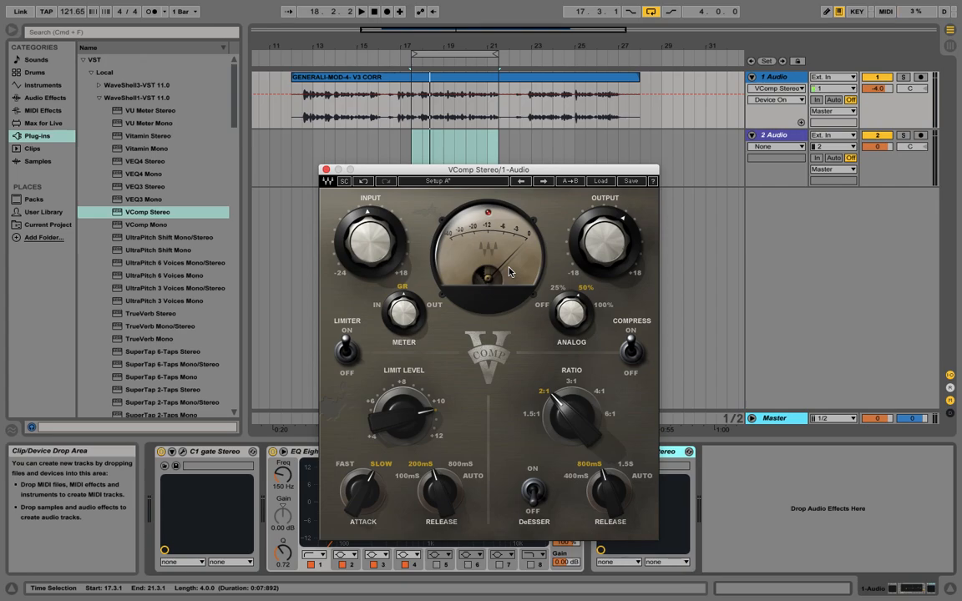
mouse_move(378, 282)
left_click(325, 170)
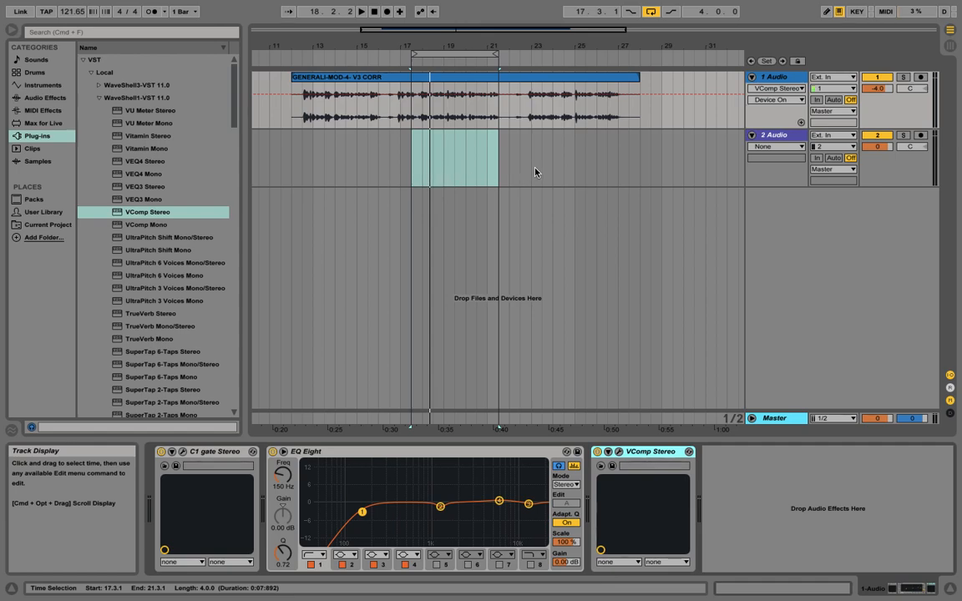
left_click(618, 451)
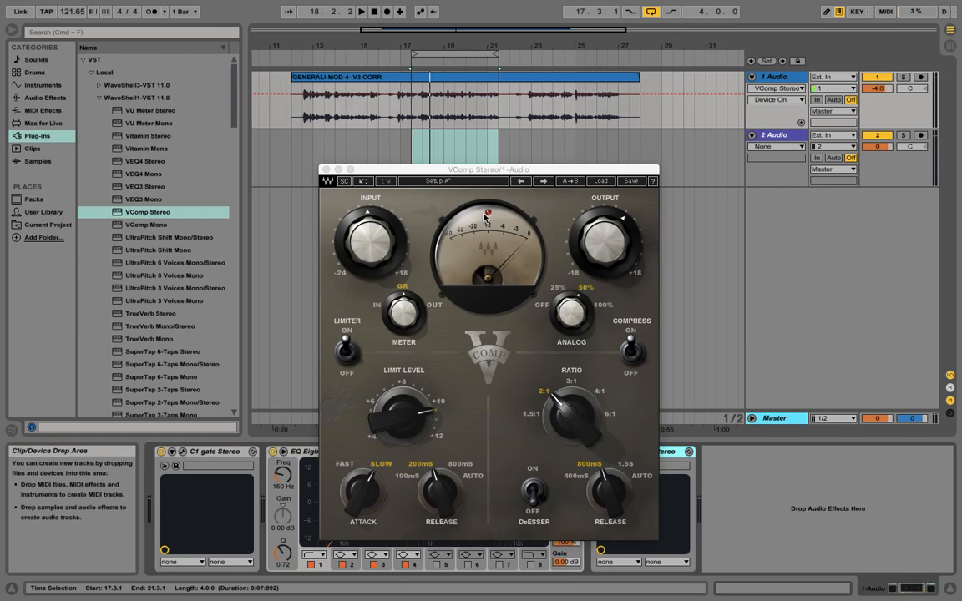
left_click(326, 169)
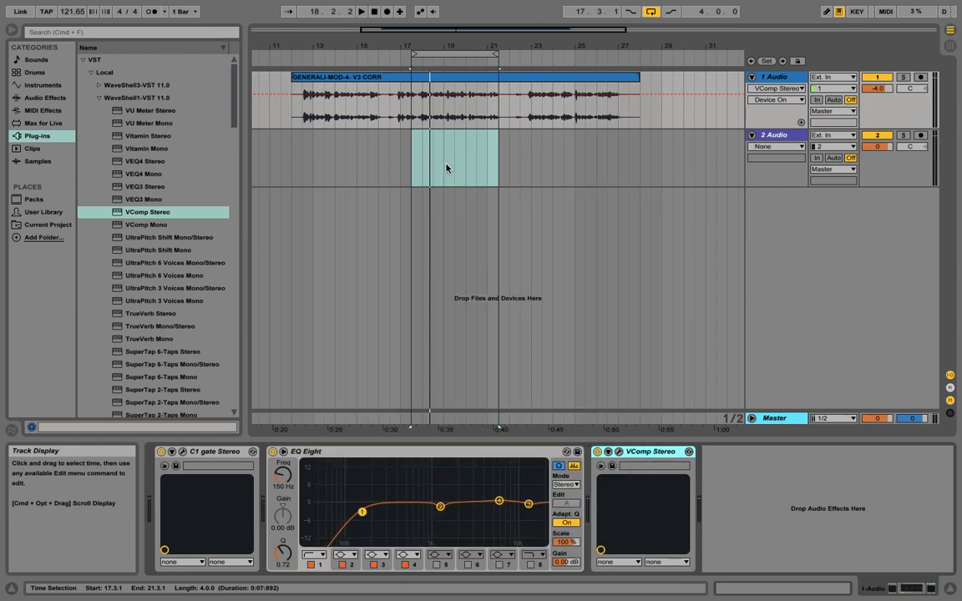
left_click(752, 137)
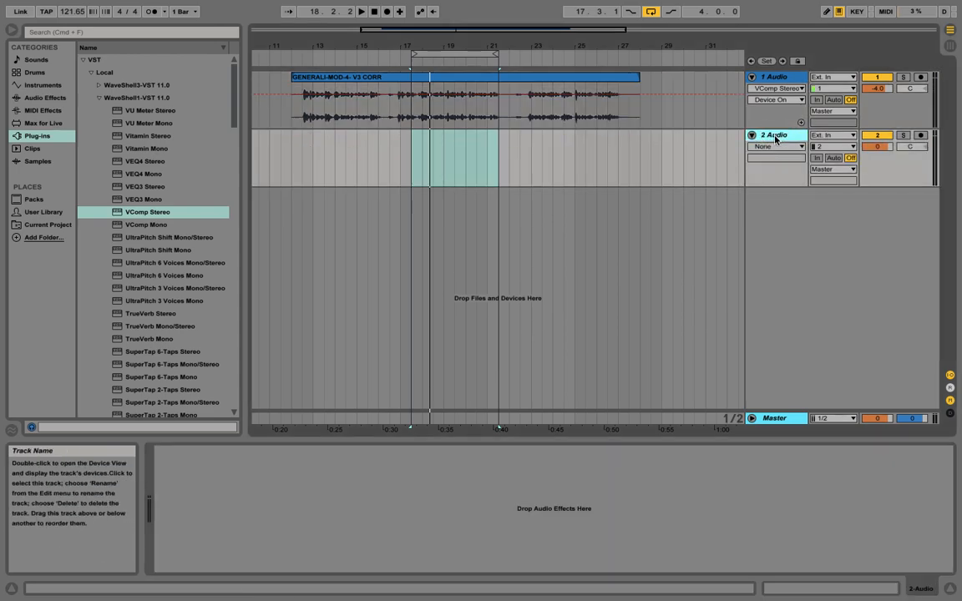
left_click(752, 136)
left_click(678, 83)
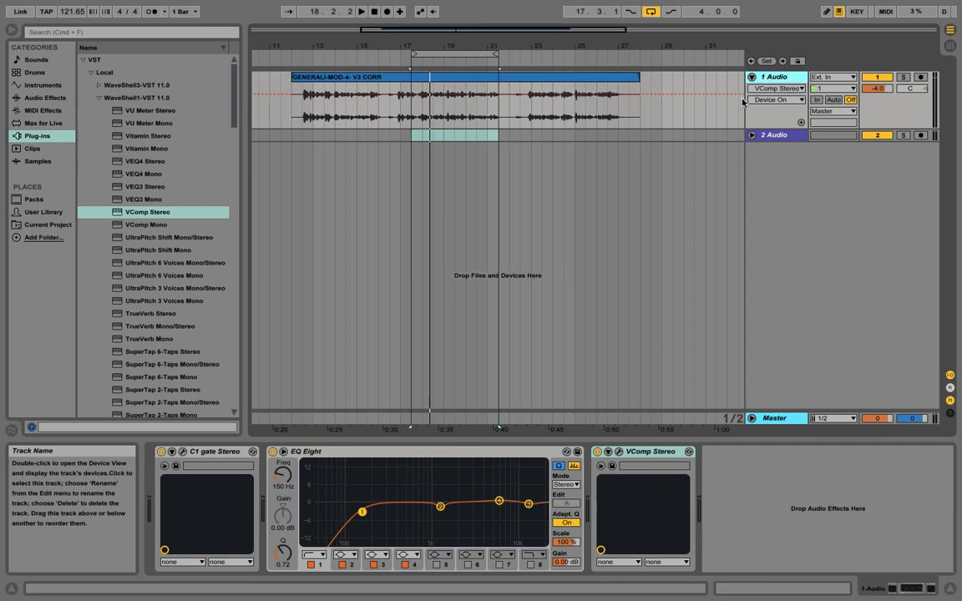
scroll(199, 277, "down", 5)
scroll(198, 277, "down", 2)
scroll(201, 276, "up", 7)
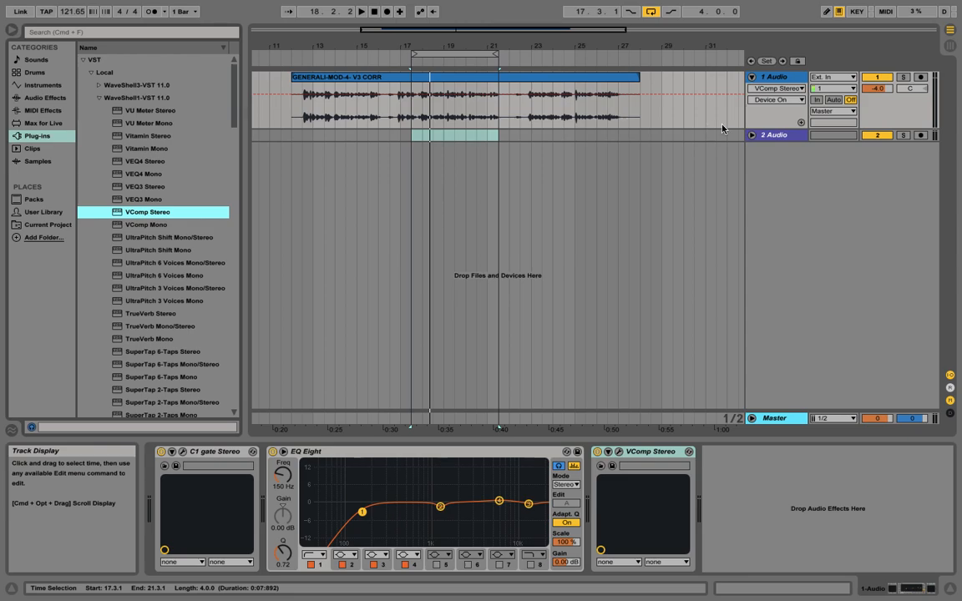
left_click_drag(762, 129, 791, 288)
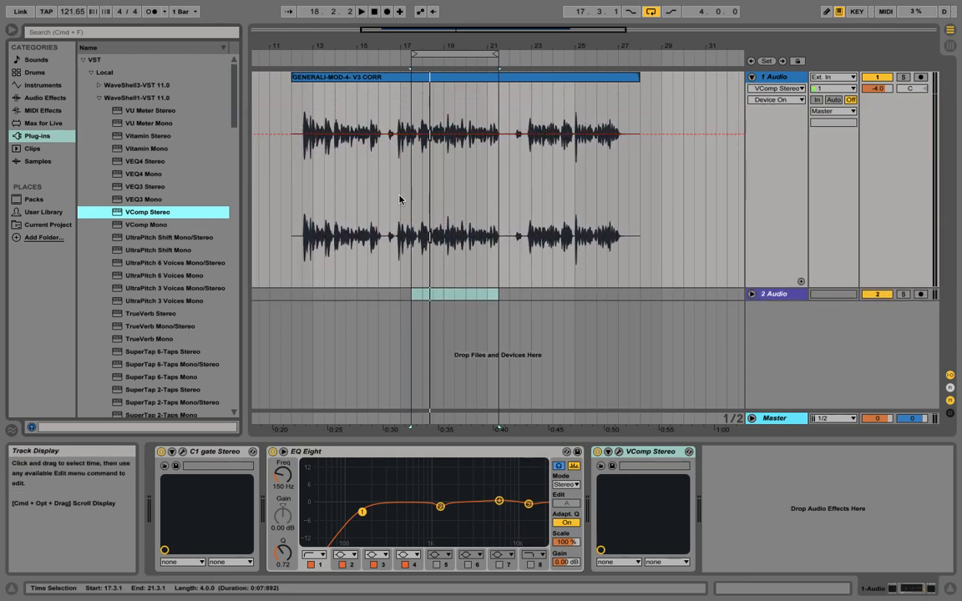
left_click_drag(760, 287, 755, 152)
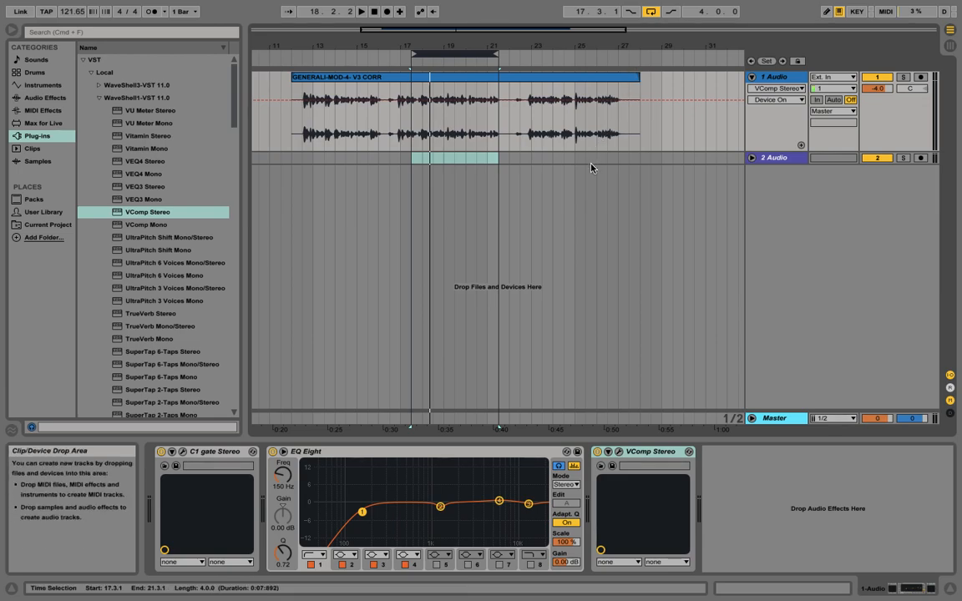
left_click(753, 148)
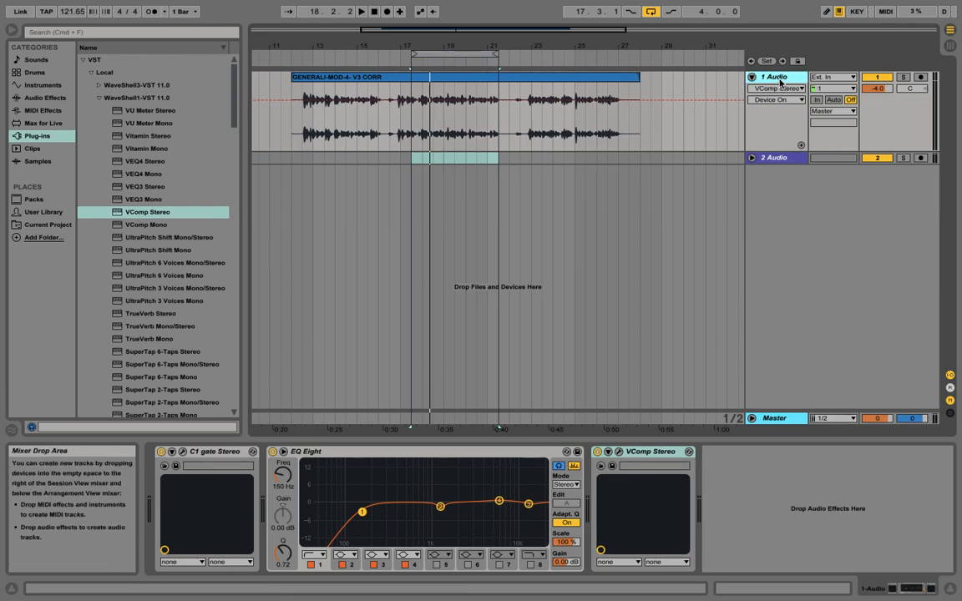
left_click(751, 158)
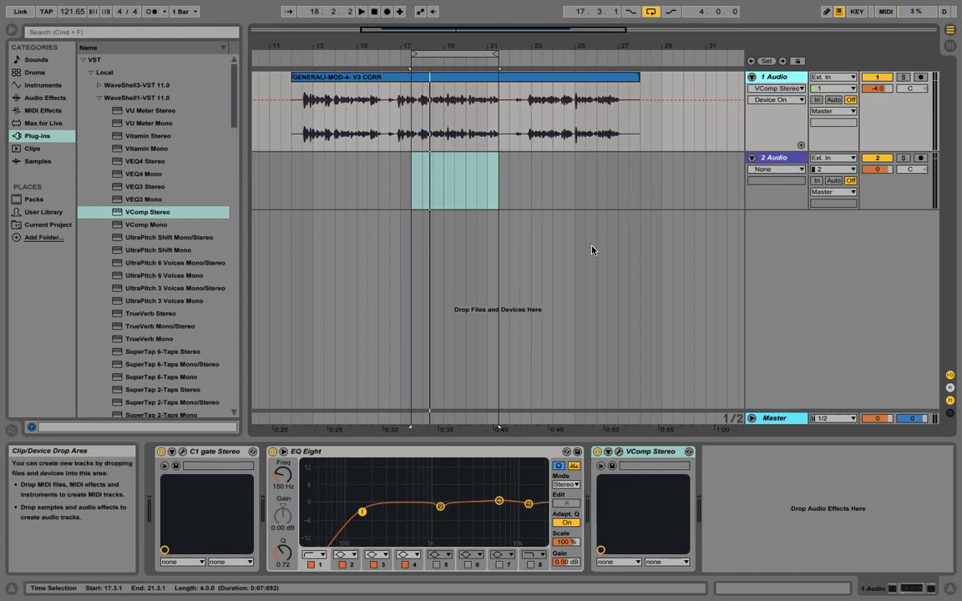
Step: Turn off looping and insert the S1 Imager Stereo plug-in after VComp on the vocal track
left_click(651, 11)
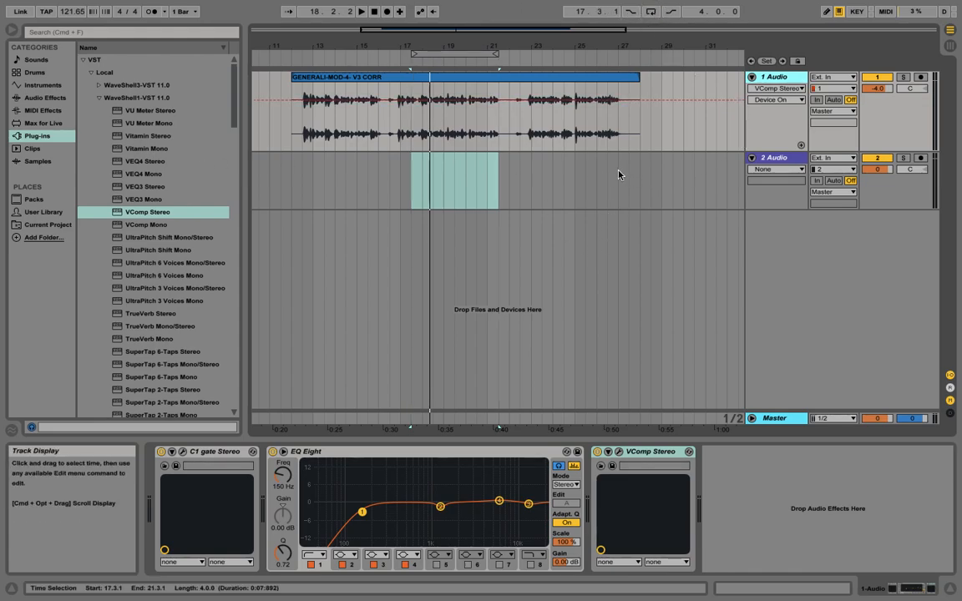
left_click_drag(234, 103, 227, 138)
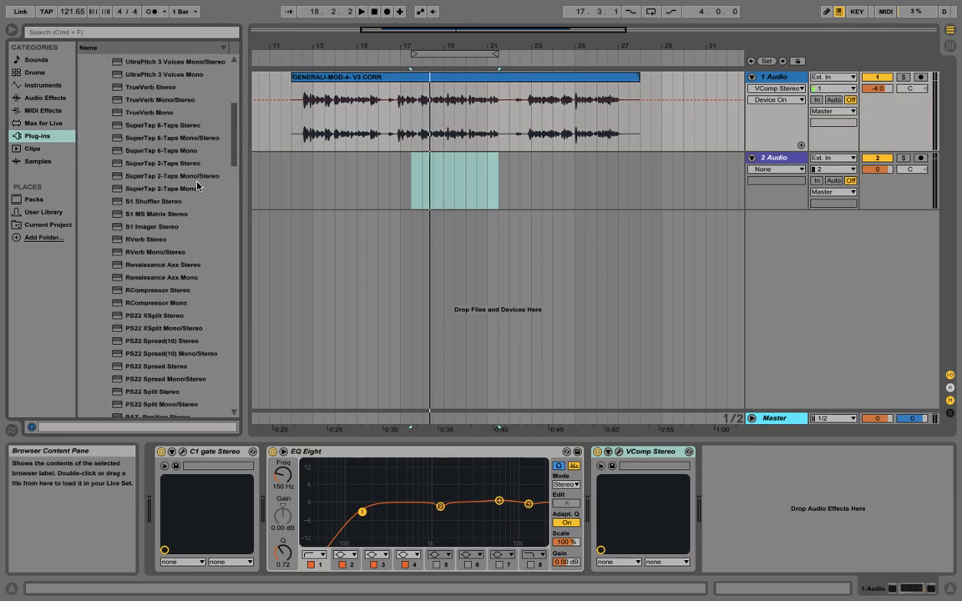
left_click_drag(158, 226, 471, 107)
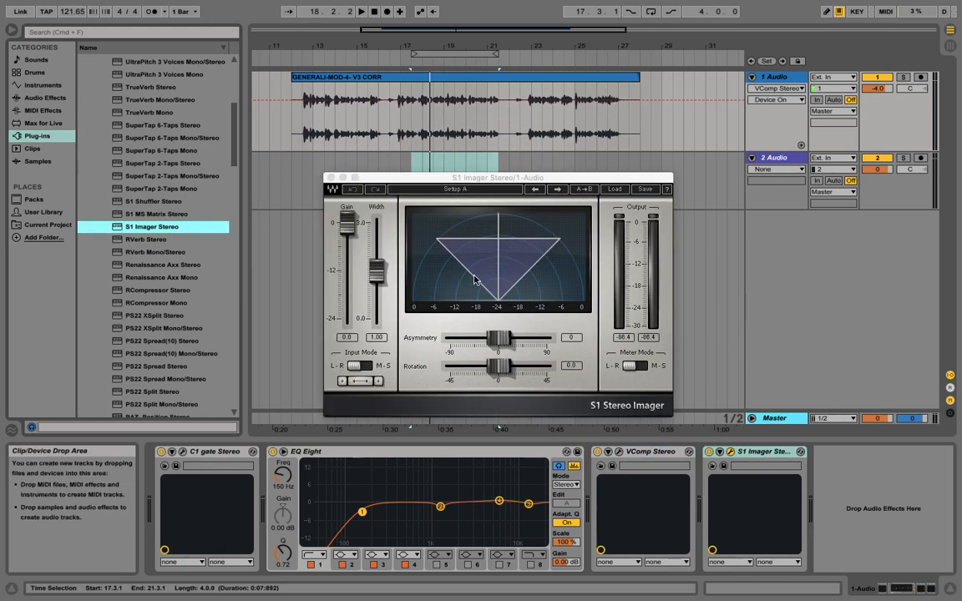
Step: Play the vocal while raising the S1 Imager width to its maximum of 3.00
key("space")
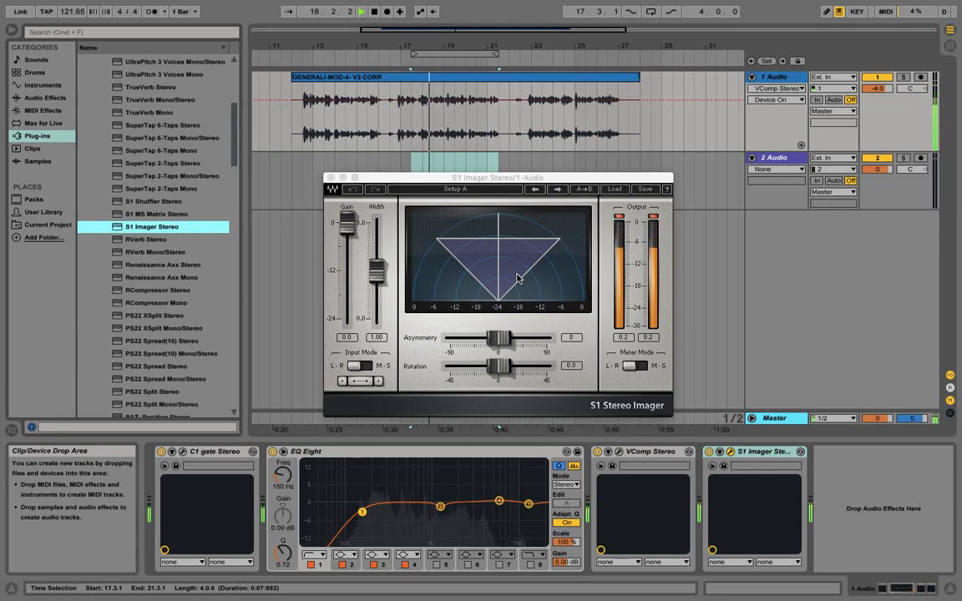
key("space")
left_click_drag(377, 272, 378, 271)
left_click_drag(377, 258, 377, 222)
key("space")
key("space")
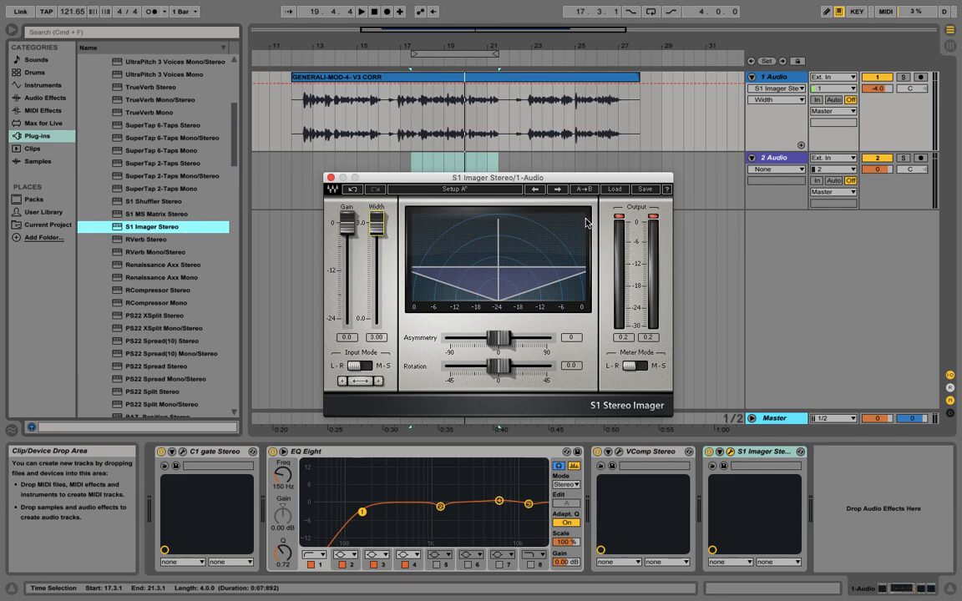
Step: Lower the S1 Imager width to about 0.94 and resume playback
left_click_drag(381, 230, 378, 222)
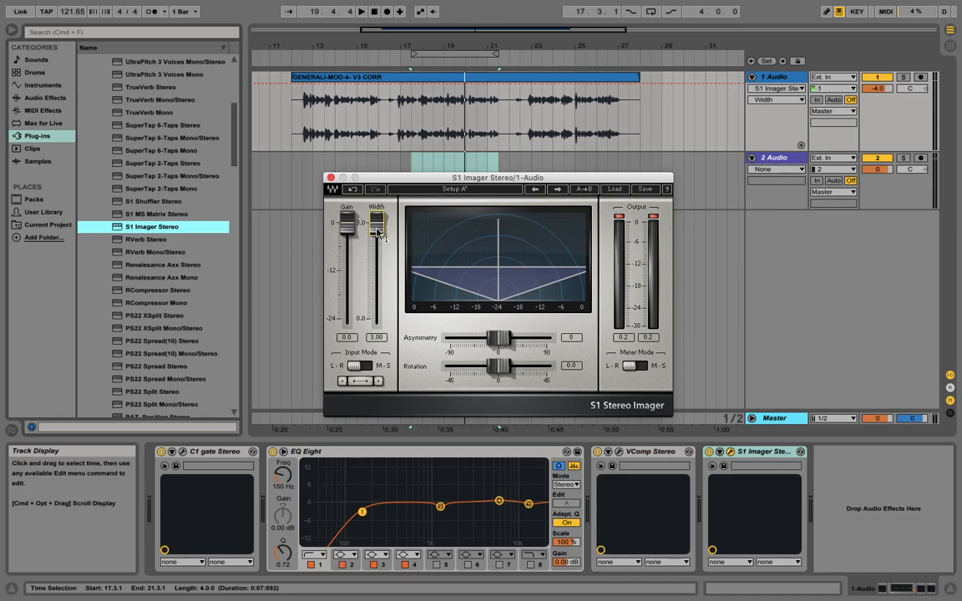
left_click_drag(376, 222, 377, 269)
key("space")
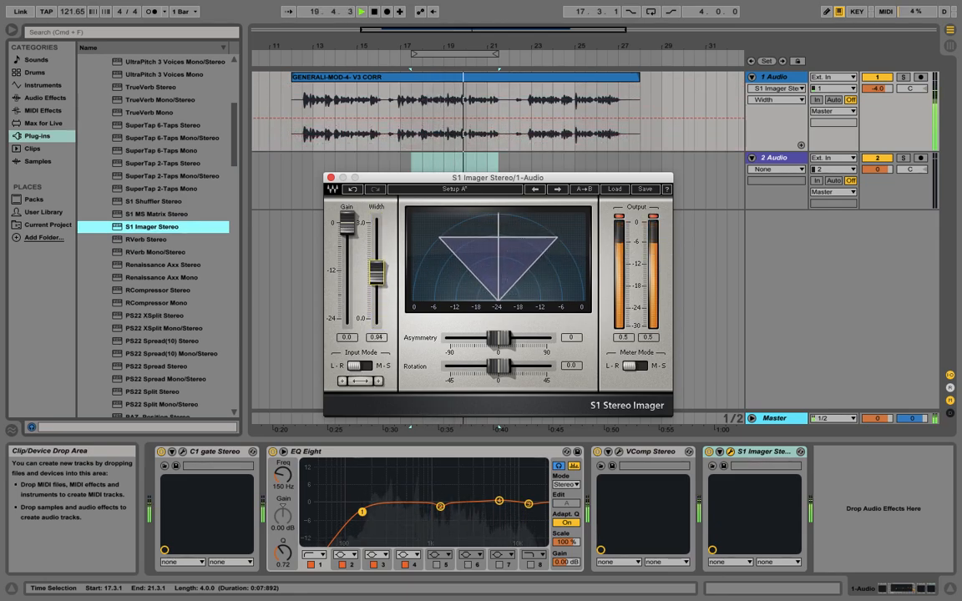
Step: Bypass and re-enable the S1 Imager to compare, set its width to 0.81, and close the window
left_click(709, 452)
left_click(708, 451)
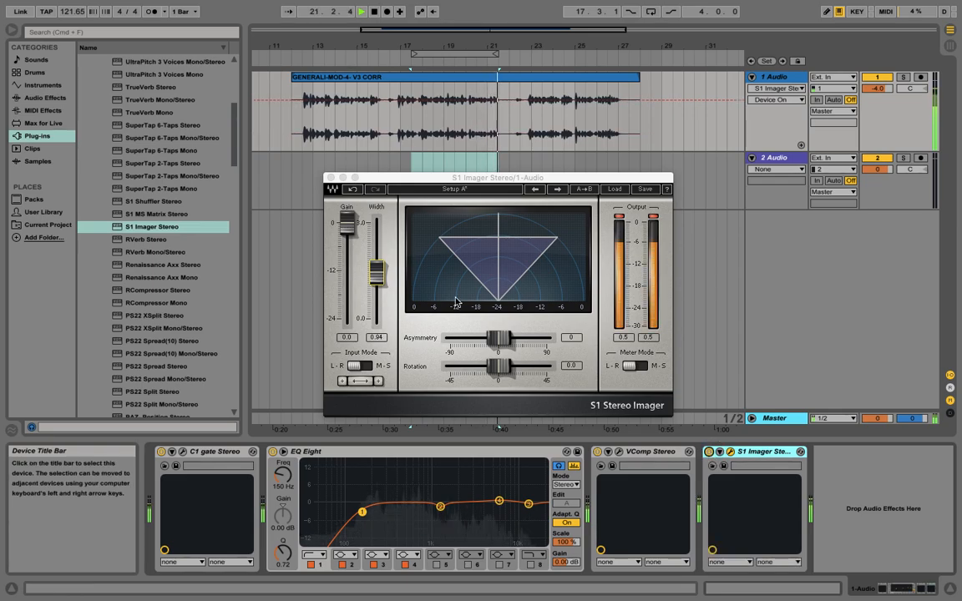
left_click_drag(376, 270, 376, 278)
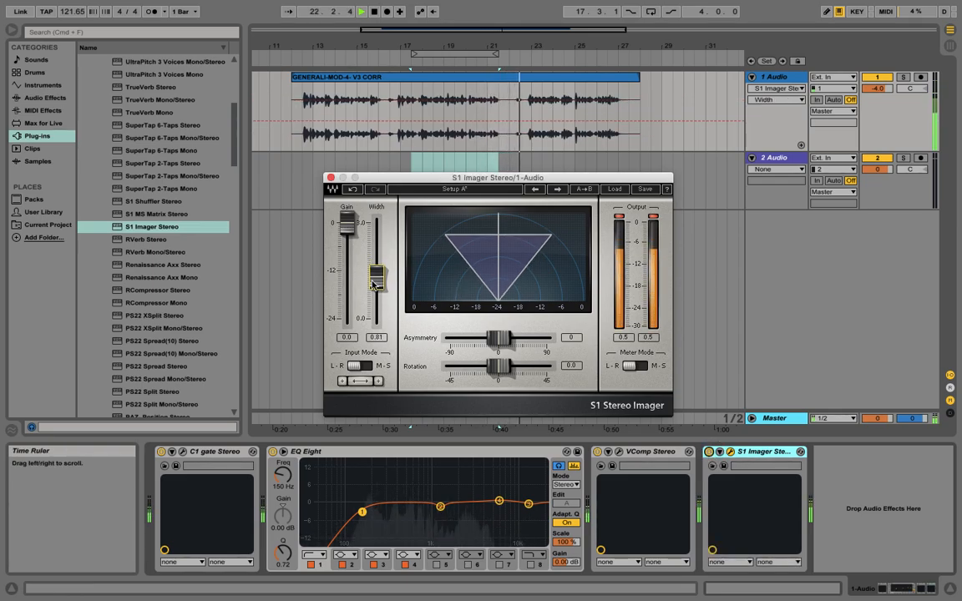
left_click(331, 177)
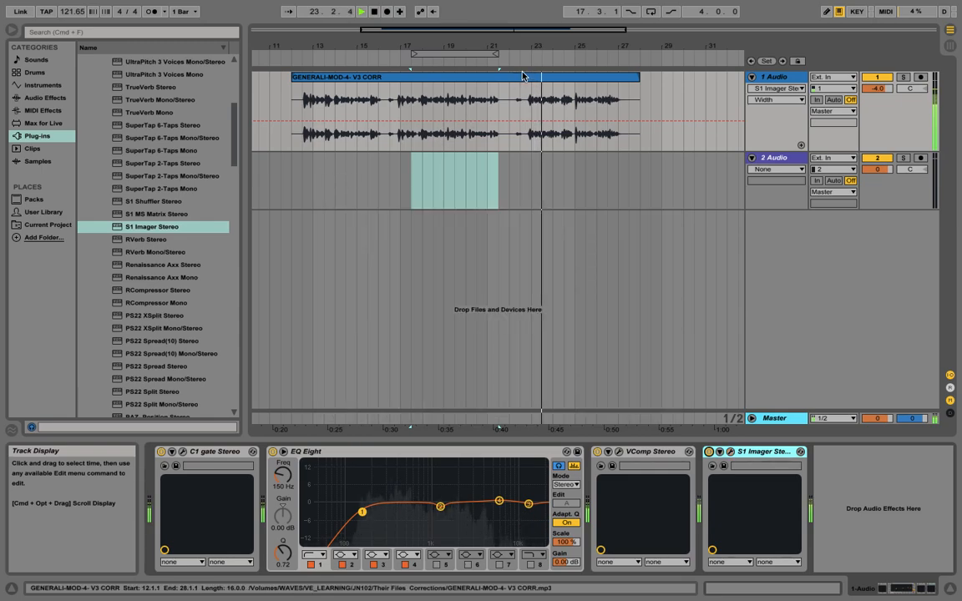
Step: Reopen the S1 Imager, settle its width at 0.76, and close its window
left_click_drag(529, 45, 556, 138)
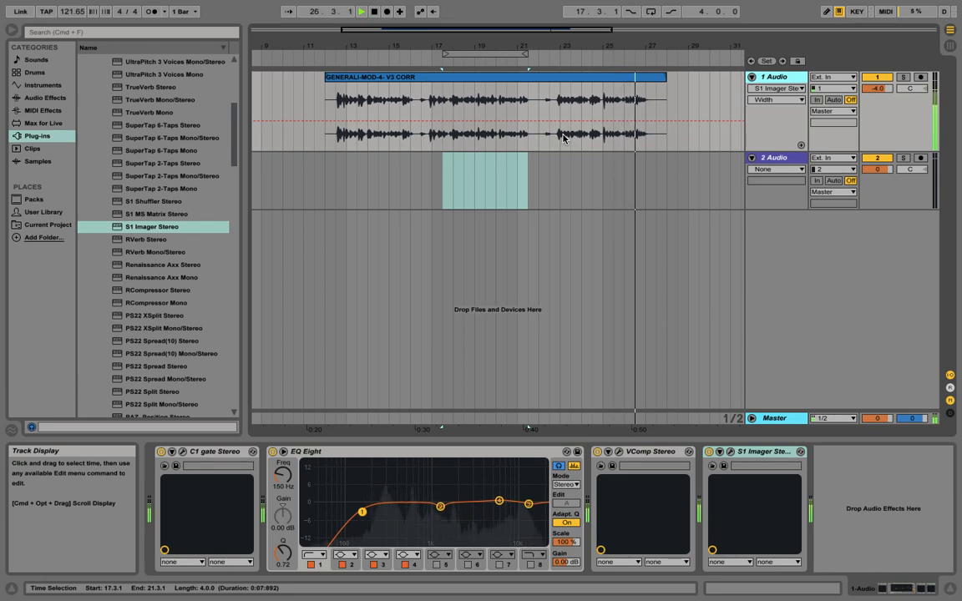
key("space")
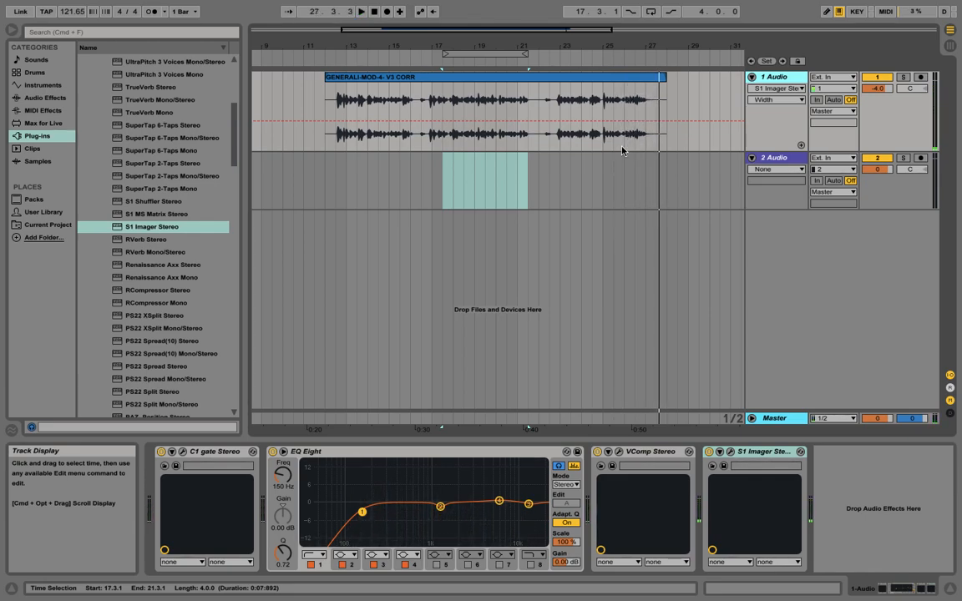
left_click(730, 452)
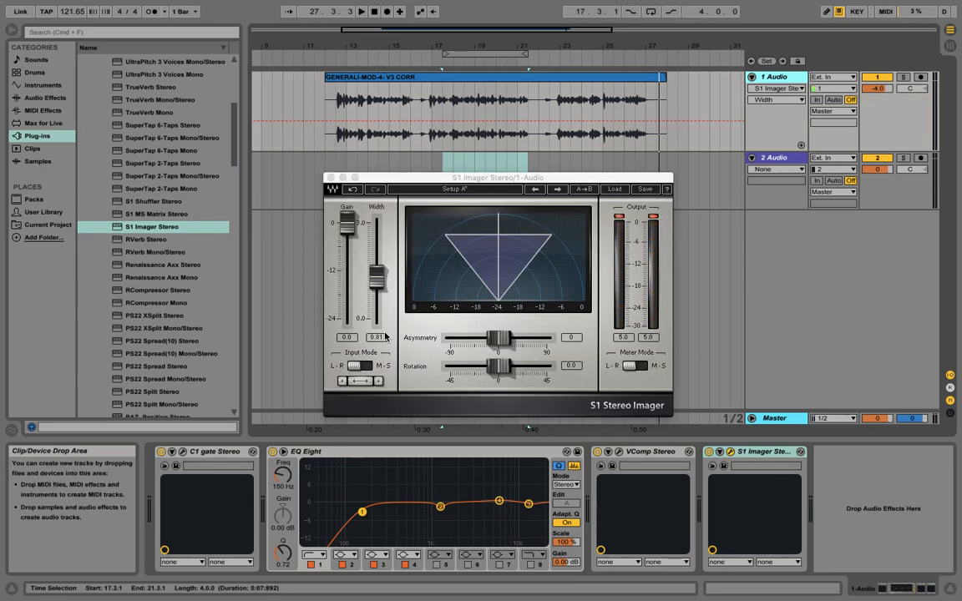
left_click_drag(376, 287, 376, 292)
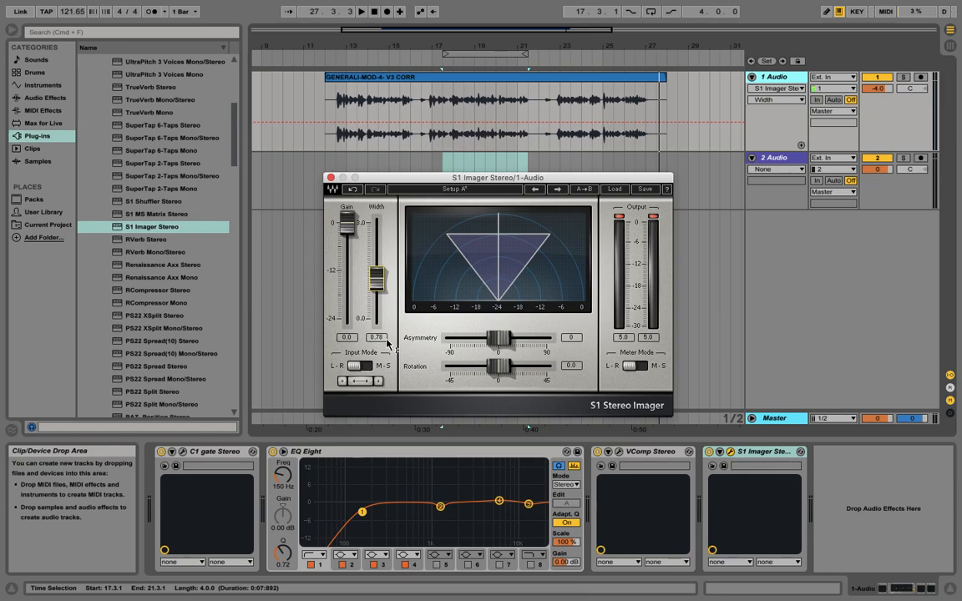
mouse_move(376, 279)
left_mouse_down()
mouse_move(376, 266)
mouse_move(376, 318)
mouse_move(376, 285)
left_mouse_up()
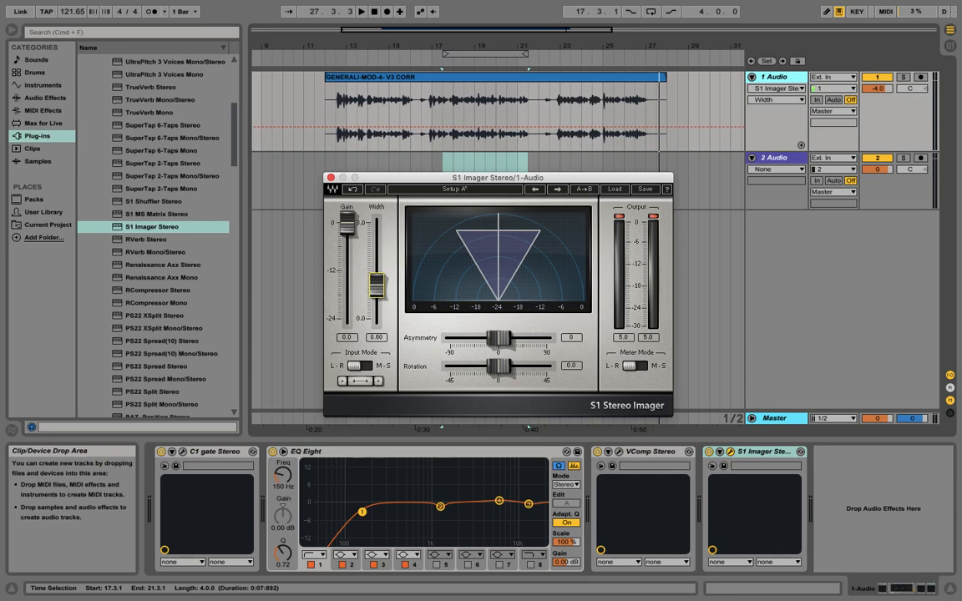
left_click_drag(376, 284, 376, 278)
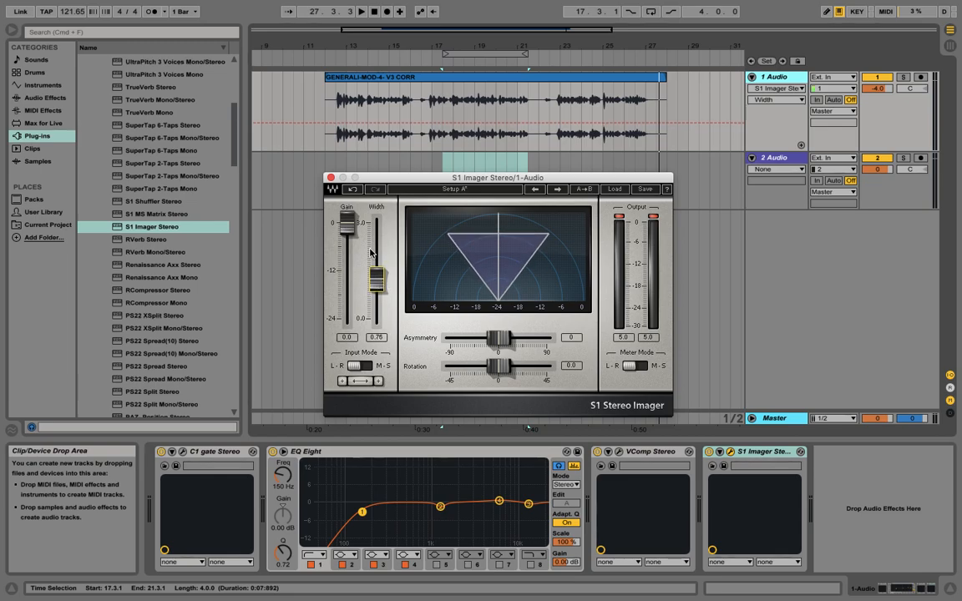
left_click(331, 177)
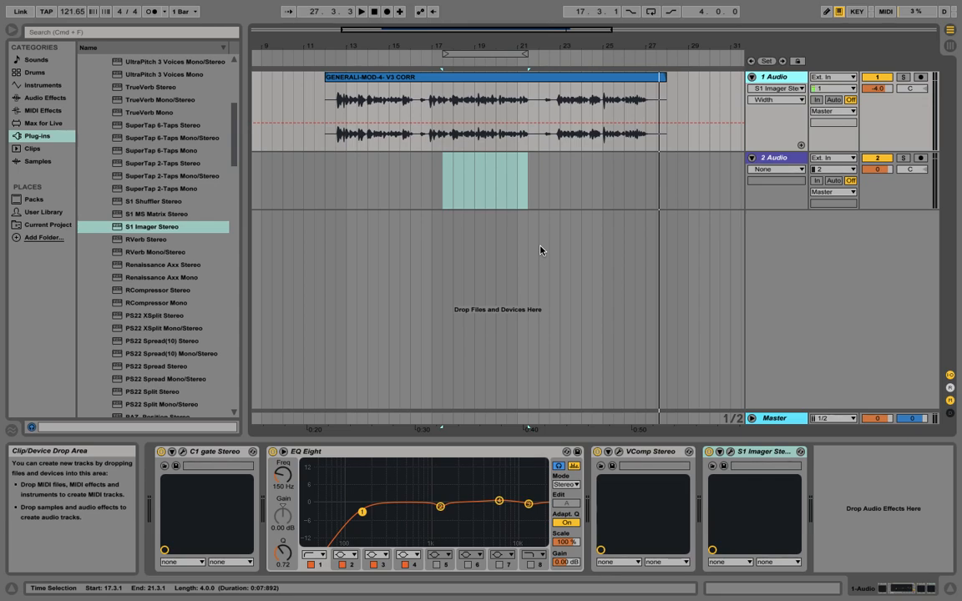
Step: Split off and delete the silent lead-in of the vocal clip from 12.1.1 to 12.3.1
left_click_drag(334, 44, 334, 113)
left_click(337, 142)
key("space")
left_click(412, 149)
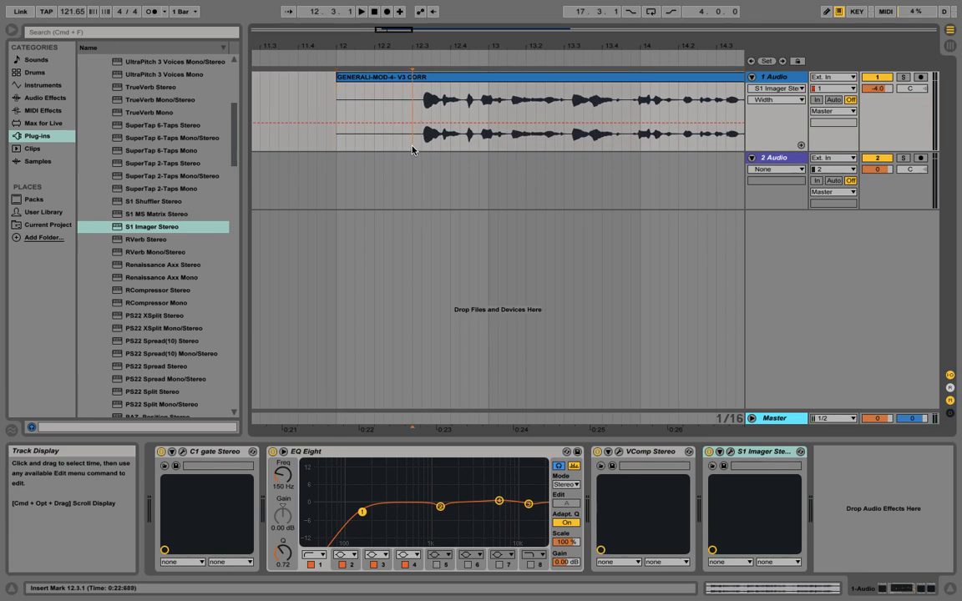
key("super+e")
left_click(388, 76)
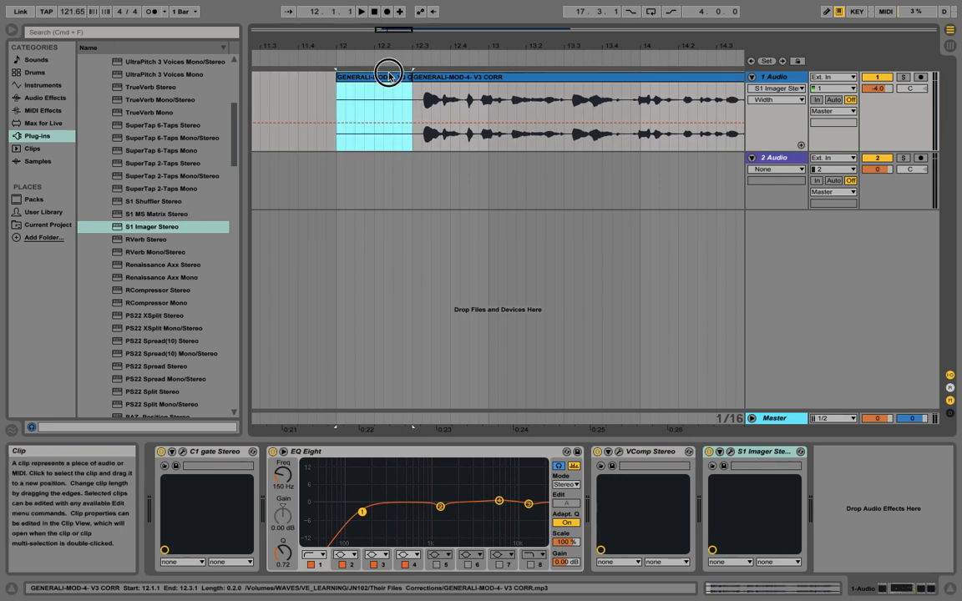
key("Delete")
Step: Show the clip fades and add a fade-in at the vocal clip's new start
left_click(776, 88)
left_click(776, 108)
left_click_drag(415, 88, 431, 92)
Step: Split out and delete the vocal clip section from 16.1.3 to 16.2.3
scroll(354, 53, "right", 10)
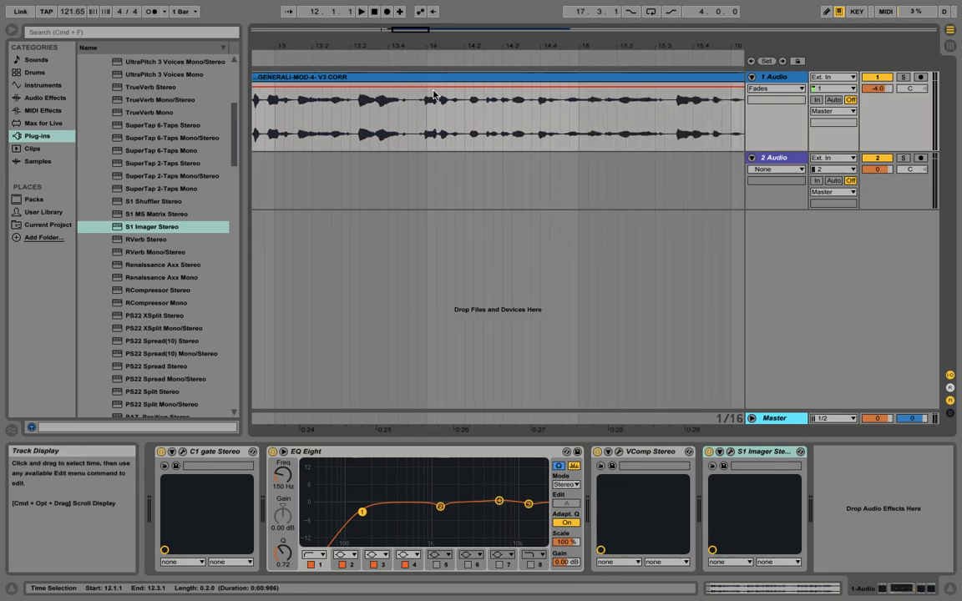
left_click(391, 52)
left_click(335, 135)
key("super+e")
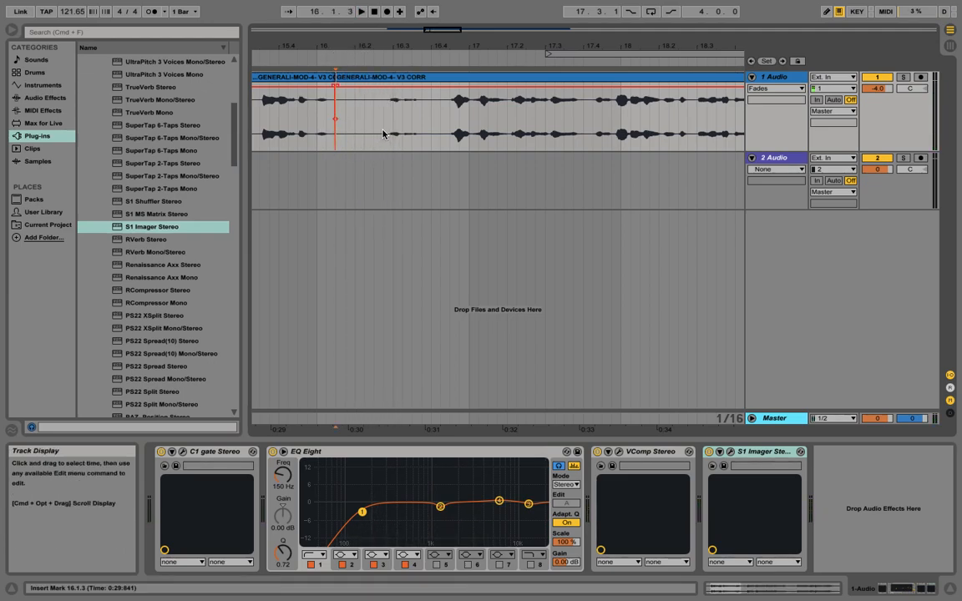
left_click_drag(336, 115, 373, 117)
key("super+e")
left_click(350, 80)
key("Delete")
Step: Add fades at the cut edges around bar 16 and audition the edit
left_click_drag(335, 86, 396, 88)
left_click_drag(382, 47, 376, 25)
left_click(334, 61)
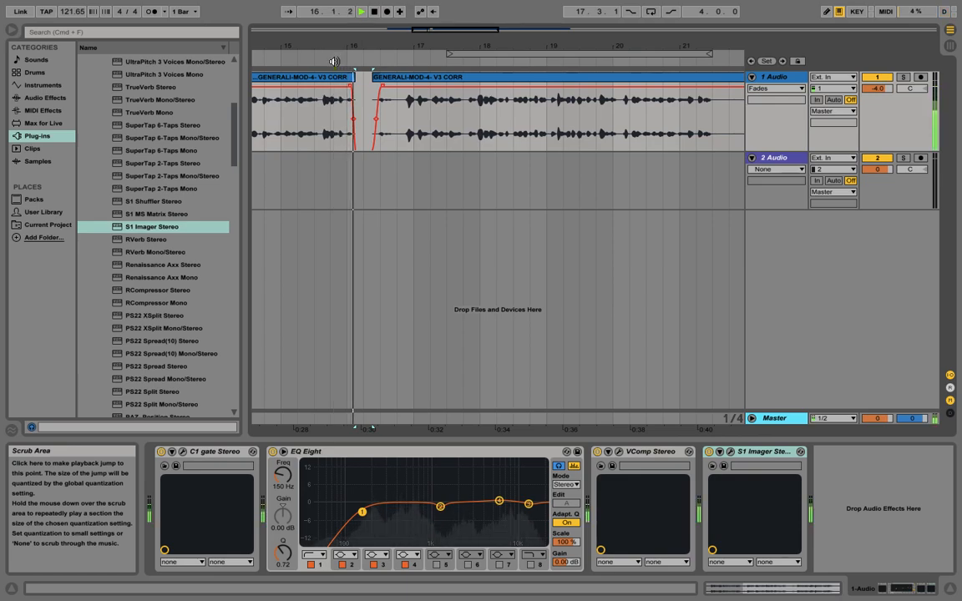
key("space")
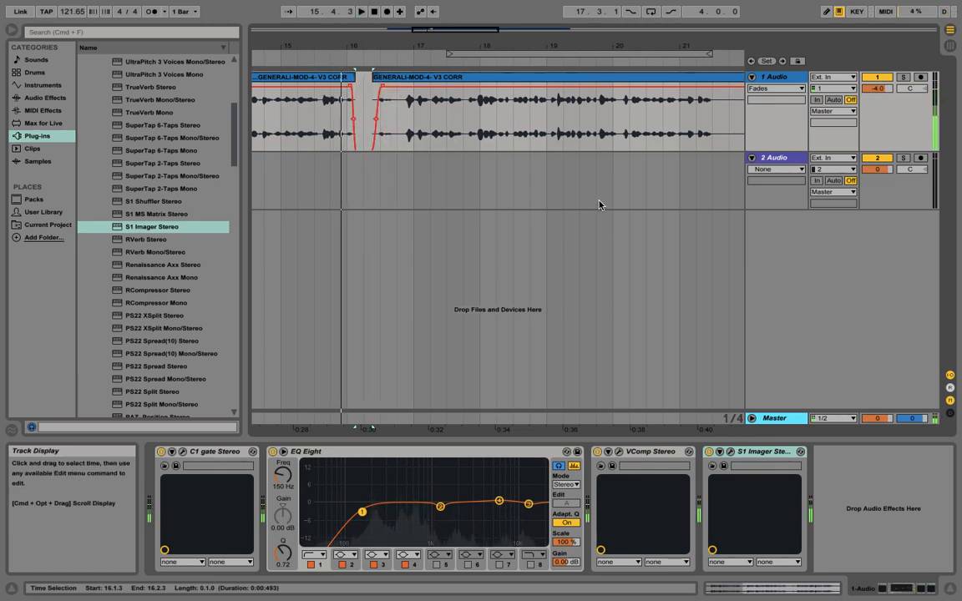
Step: Split the vocal clip at 21.2.4 and undo that split
scroll(599, 205, "right", 5)
left_click(486, 144)
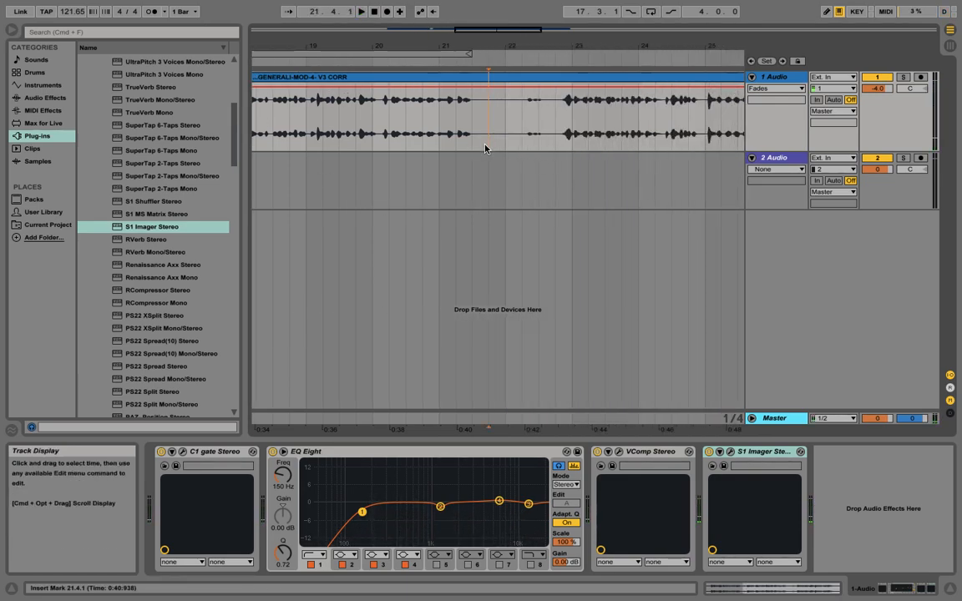
left_click_drag(469, 48, 464, 86)
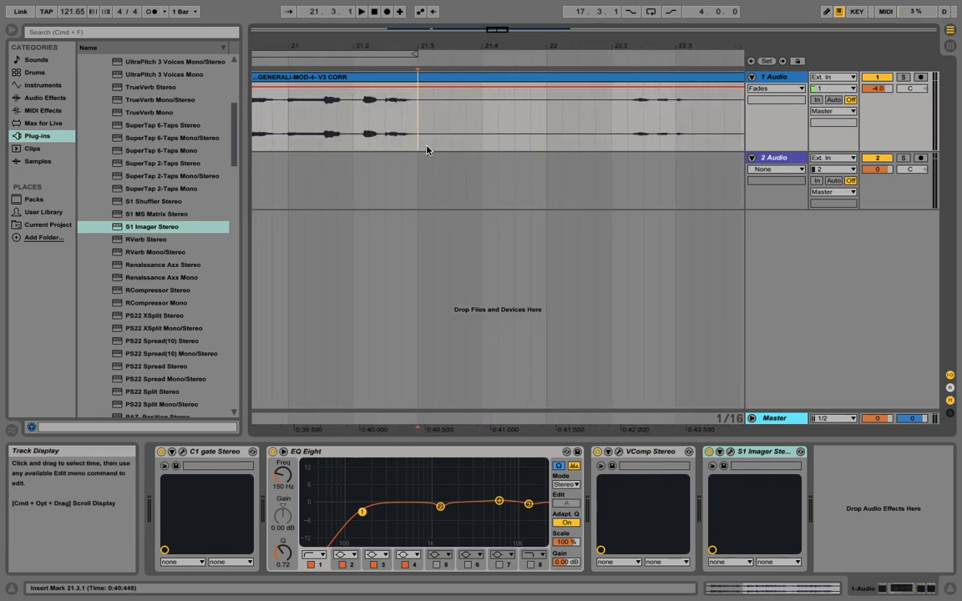
left_click(403, 149)
key("super+e")
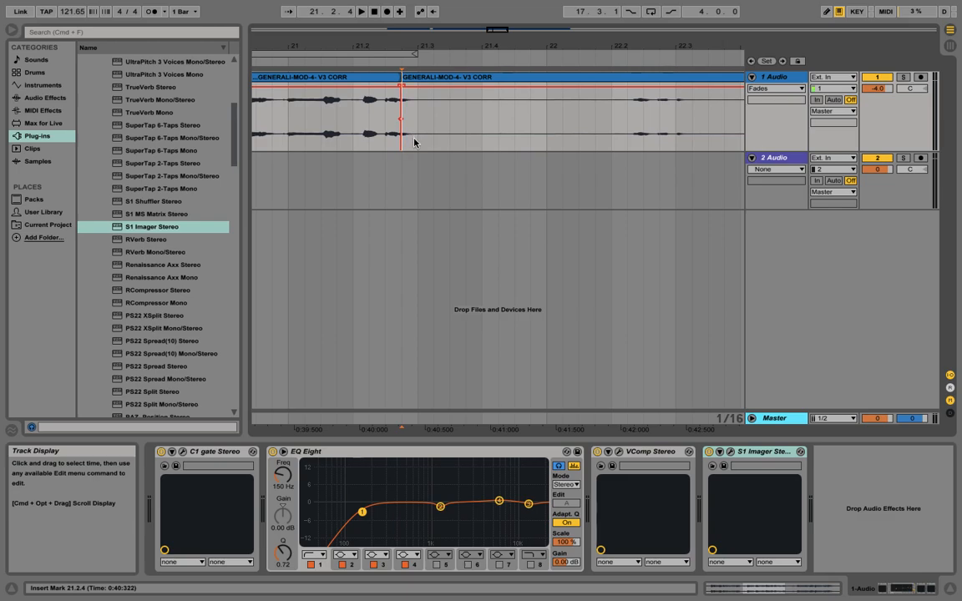
key("super+z")
Step: Split out and delete the vocal clip section from 21.3.2 to 22.2.1
left_click(432, 147)
key("super+e")
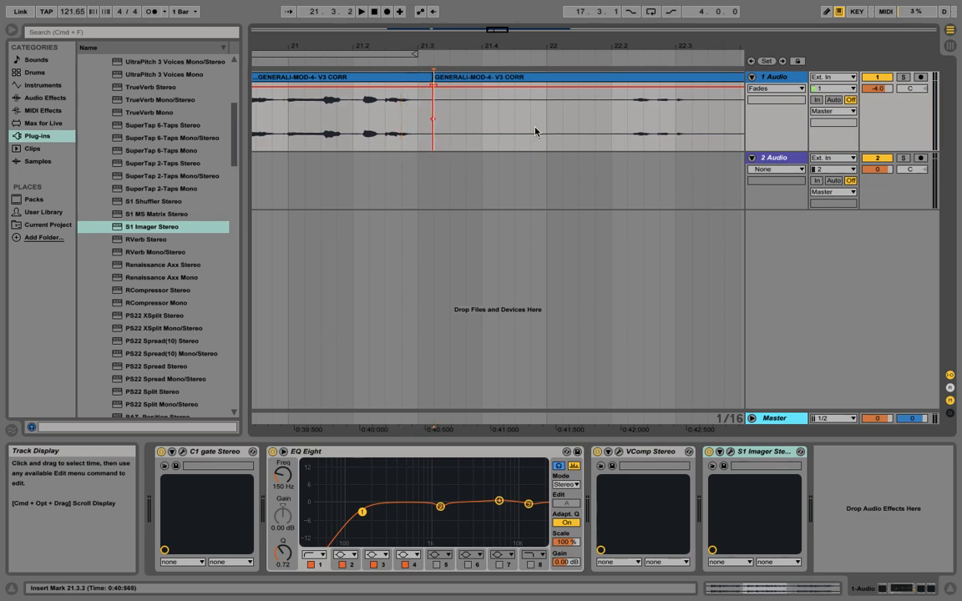
left_click(596, 142)
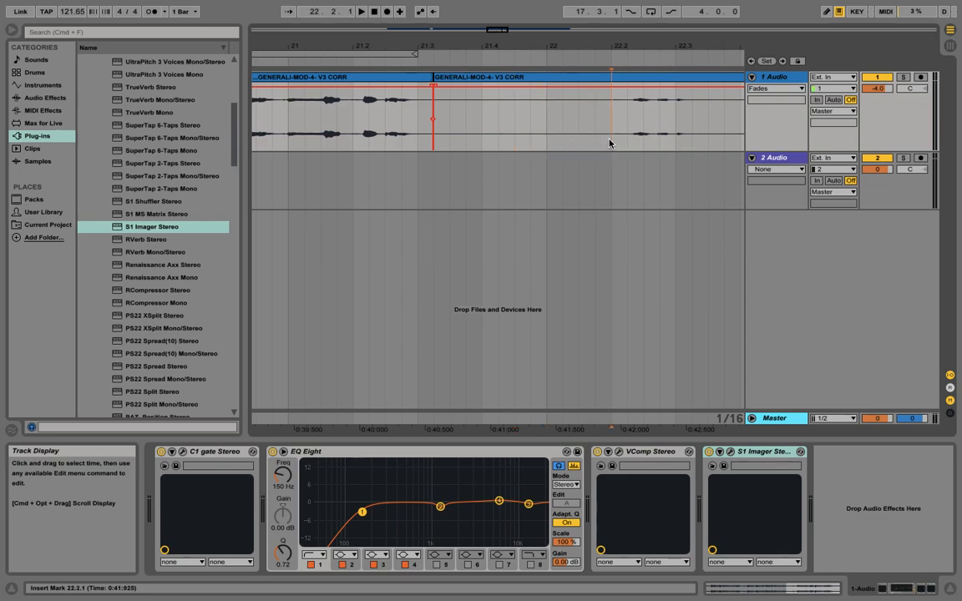
left_click(608, 142)
key("super+e")
left_click(522, 78)
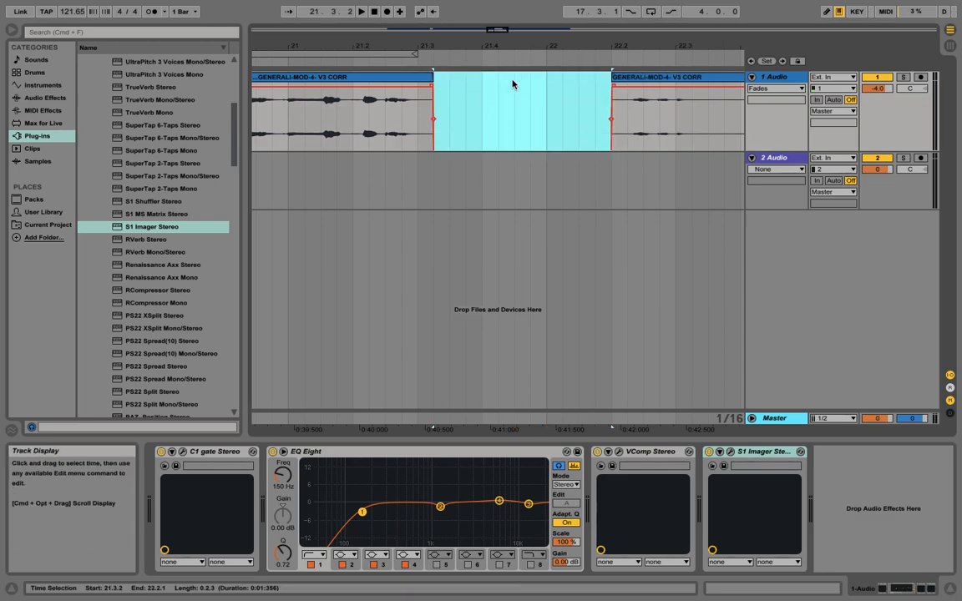
key("Delete")
Step: Add a fade-out and fade-in at the cut edges around bar 21 and audition the edit
left_click_drag(432, 84, 414, 85)
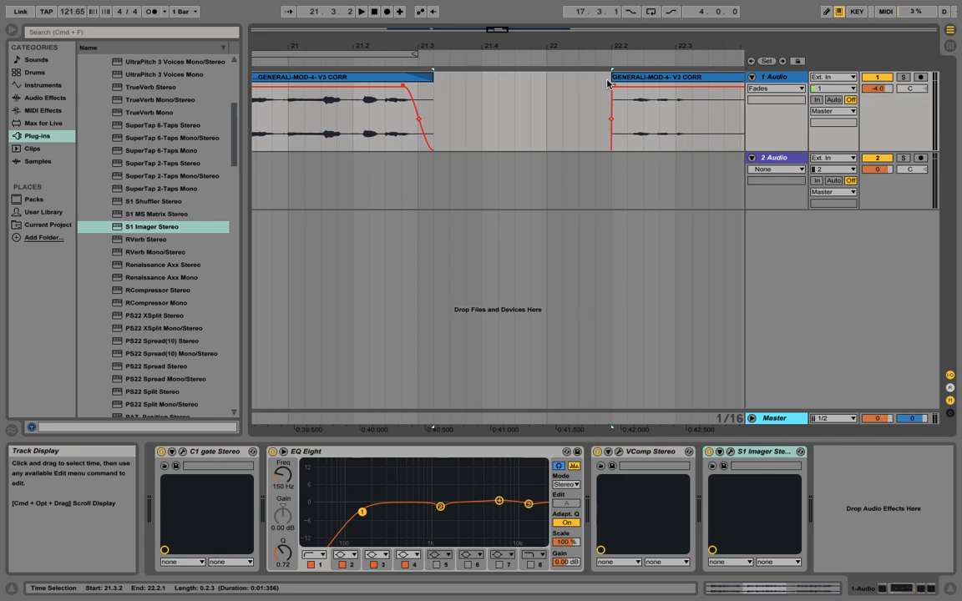
left_click_drag(614, 85, 641, 86)
scroll(639, 86, "right", 5)
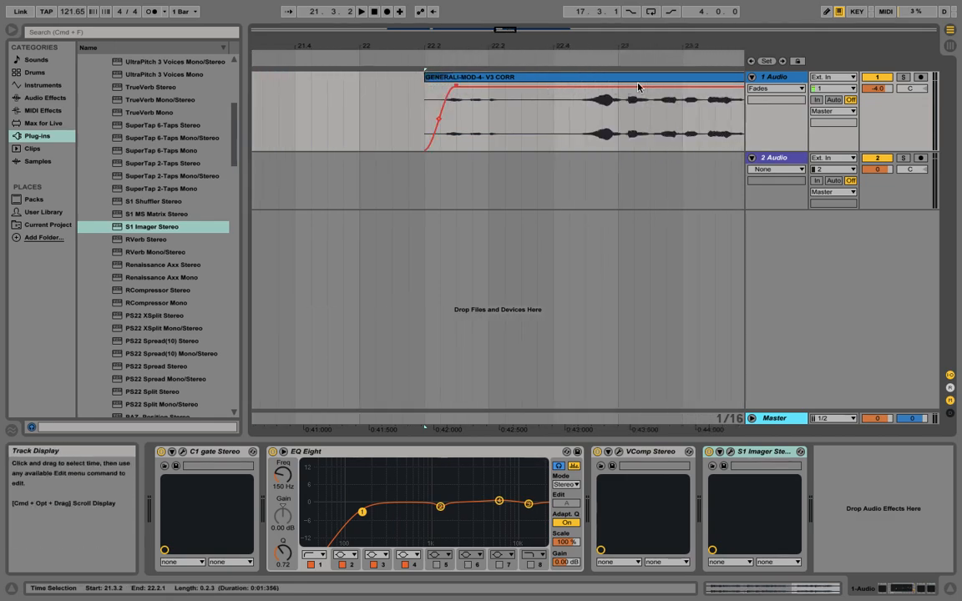
left_click_drag(402, 46, 527, 42)
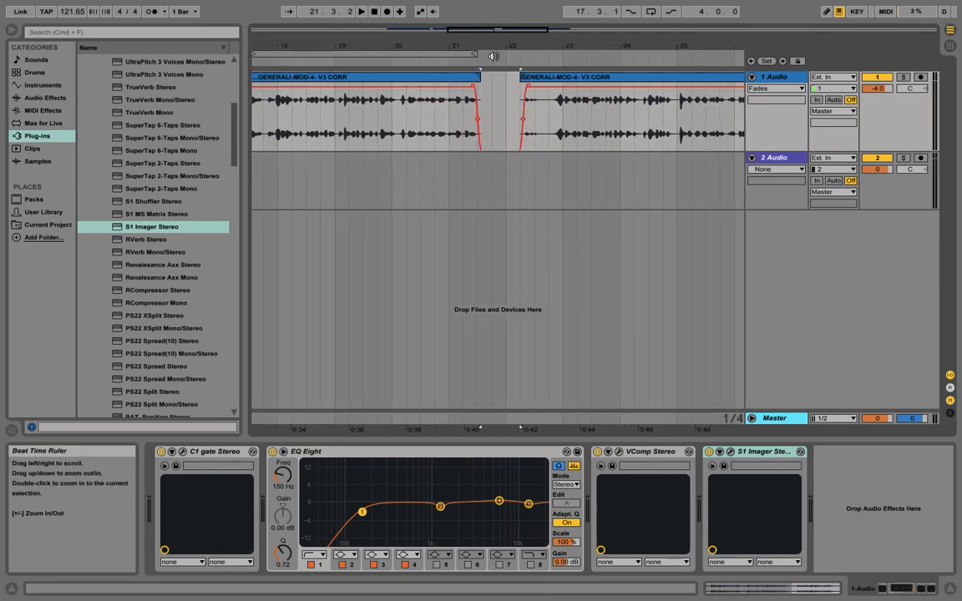
left_click(451, 62)
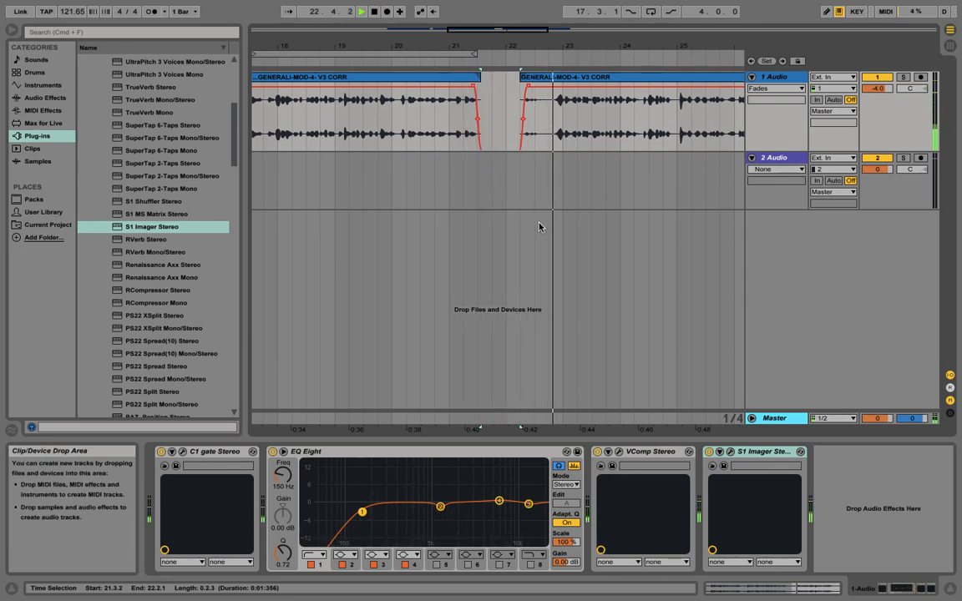
left_click_drag(442, 52, 633, 44)
key("space")
left_click_drag(456, 46, 585, 44)
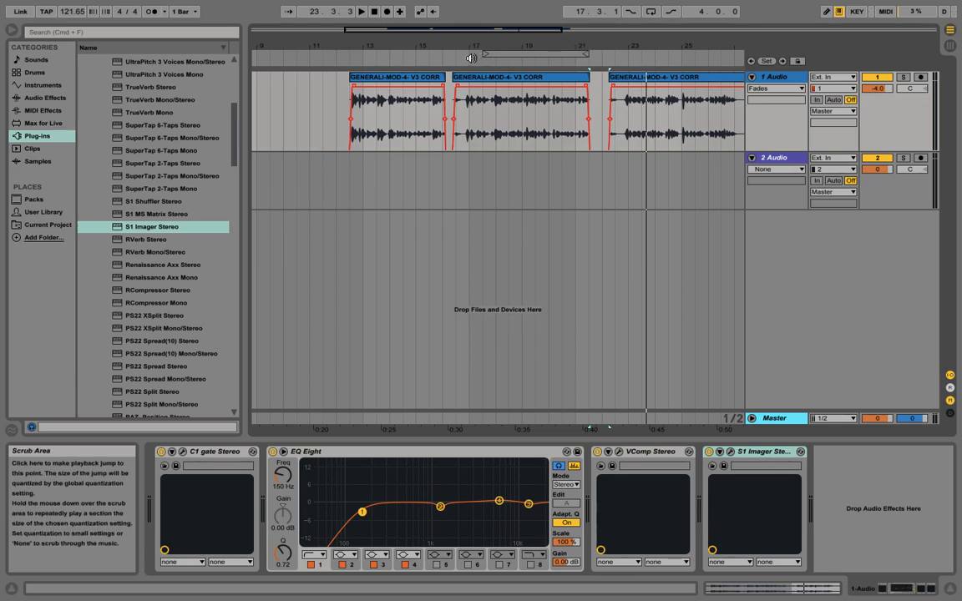
Step: Play the song while watching the mixer, and set the vocal track's volume to 0 dB
key("Tab")
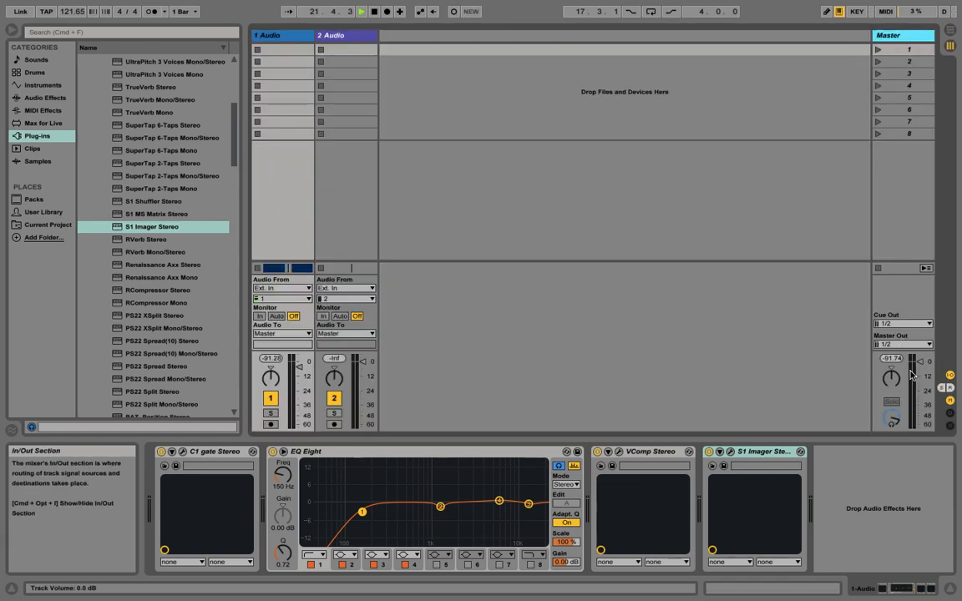
key("space")
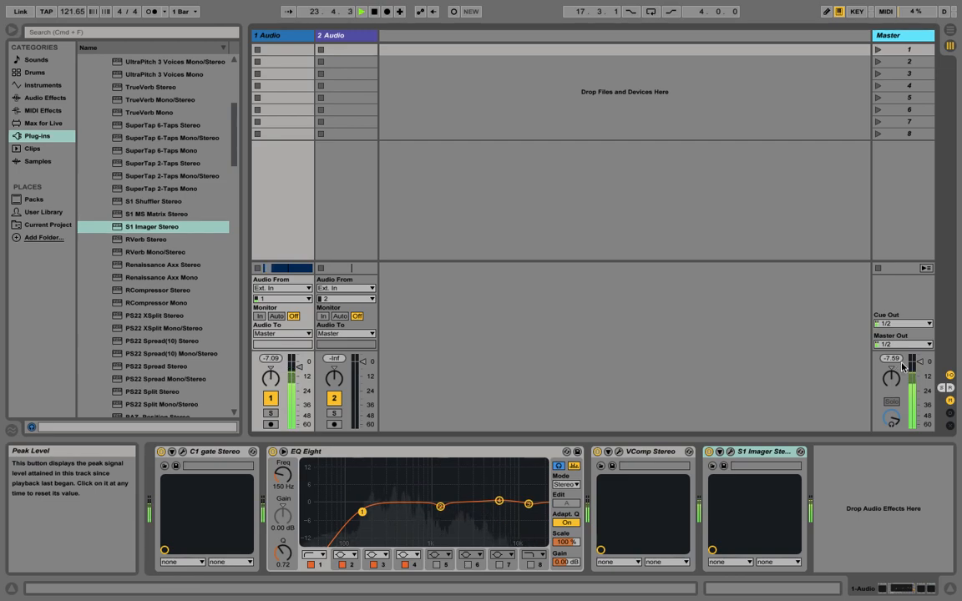
key("Tab")
mouse_move(880, 89)
left_mouse_down()
mouse_move(880, 68)
mouse_move(878, 89)
left_mouse_up()
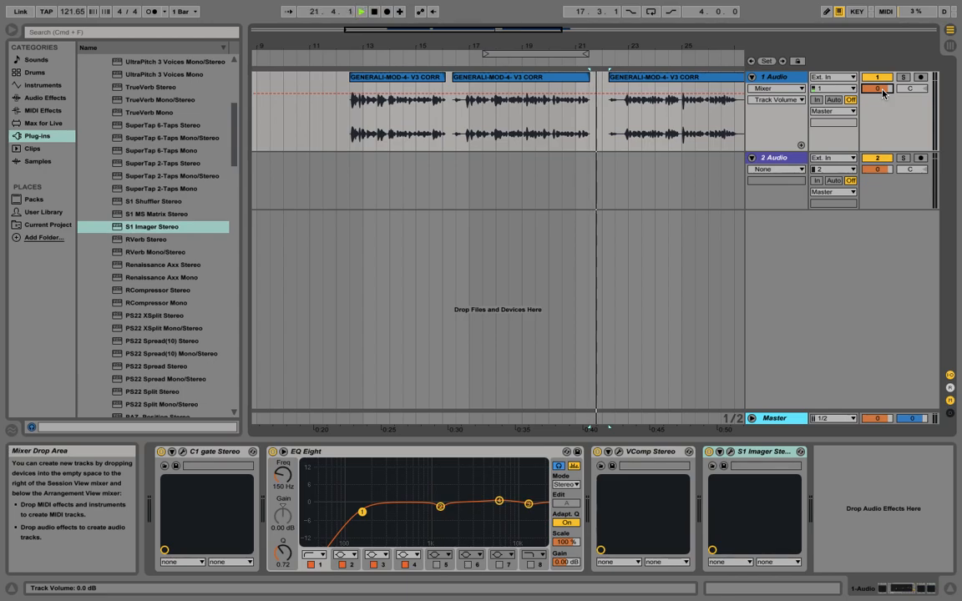
Step: Reset the Master peak level and play the song again to check the output level
key("Tab")
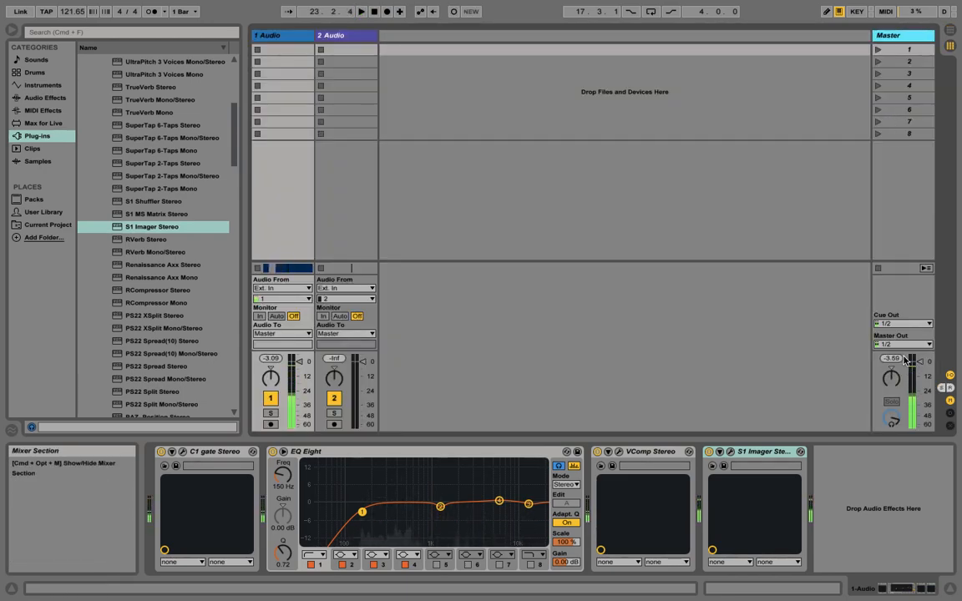
left_click(893, 360)
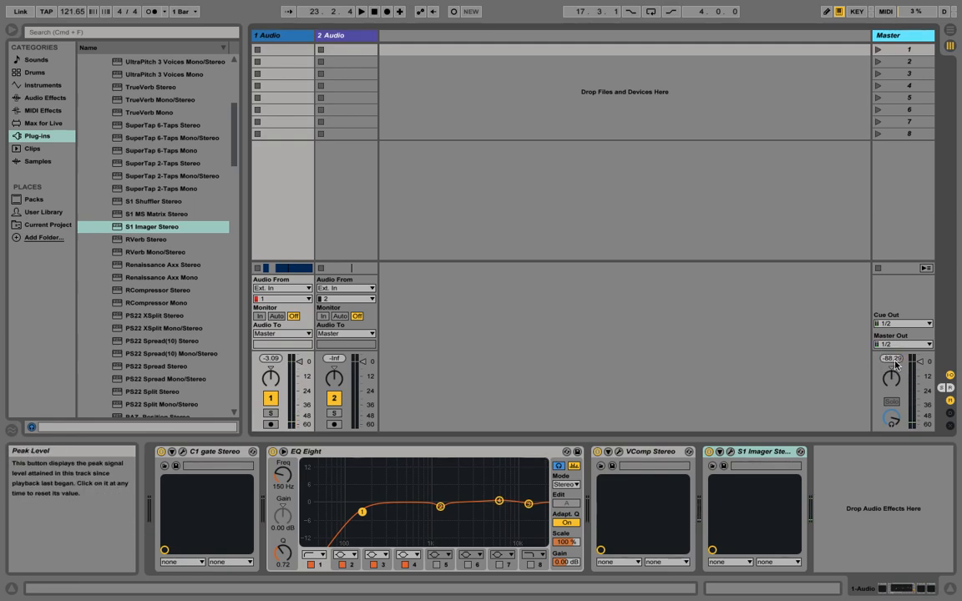
key("Tab")
key("Tab")
key("space")
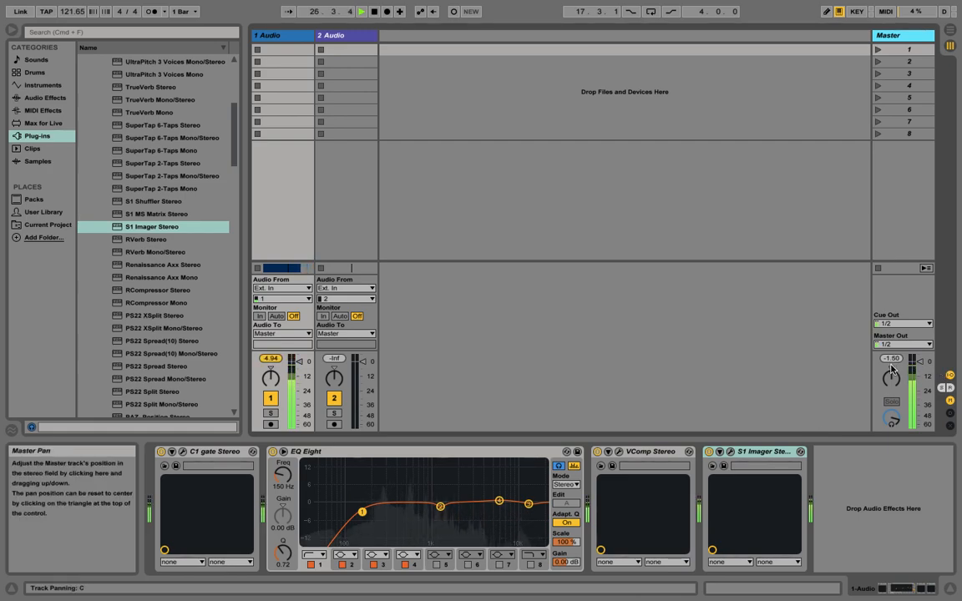
key("space")
Step: Unfold the Master track in the arrangement to show its devices
key("Tab")
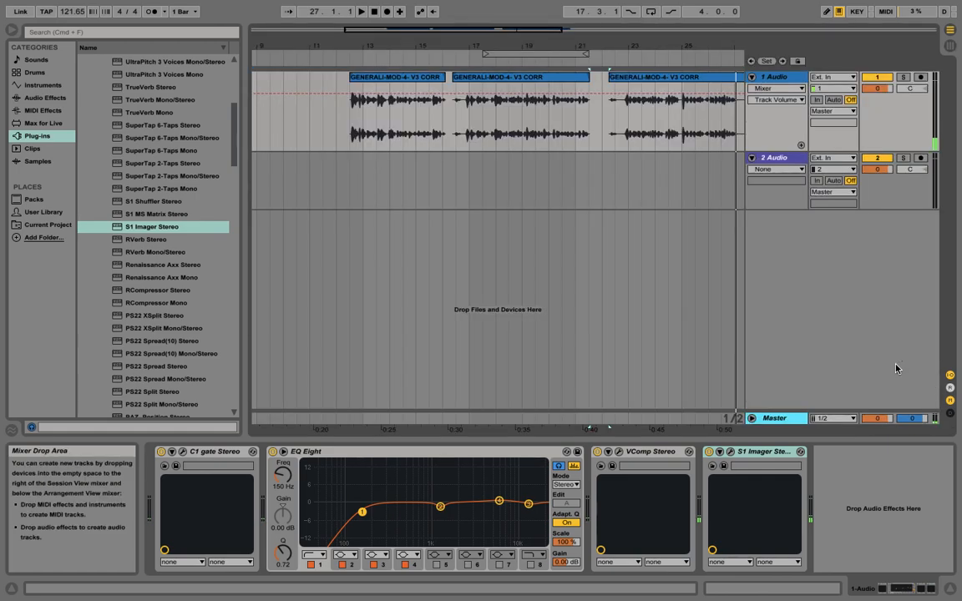
left_click(752, 418)
left_click_drag(608, 426, 569, 427)
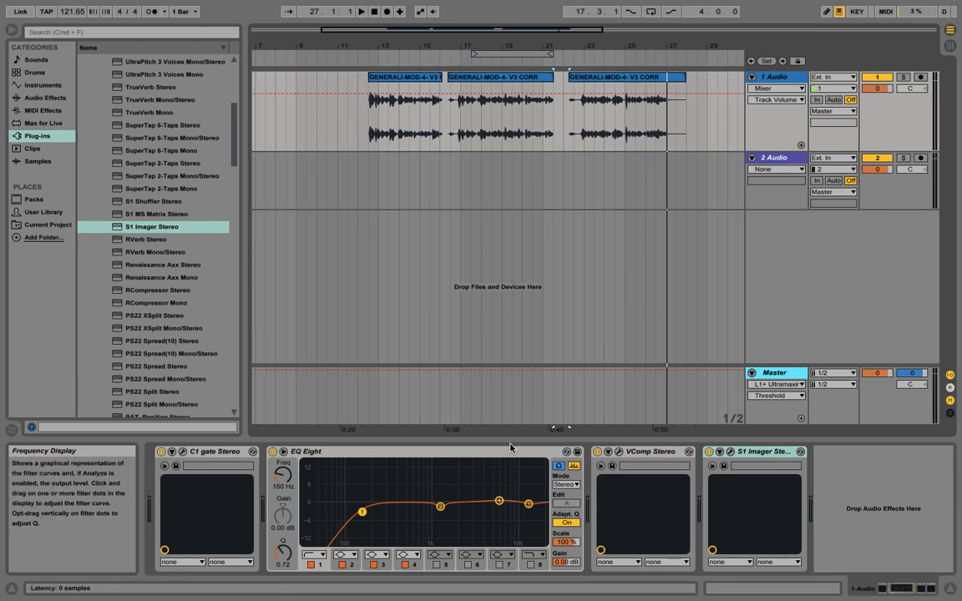
left_click(752, 77)
left_click(751, 77)
key("Tab")
key("Tab")
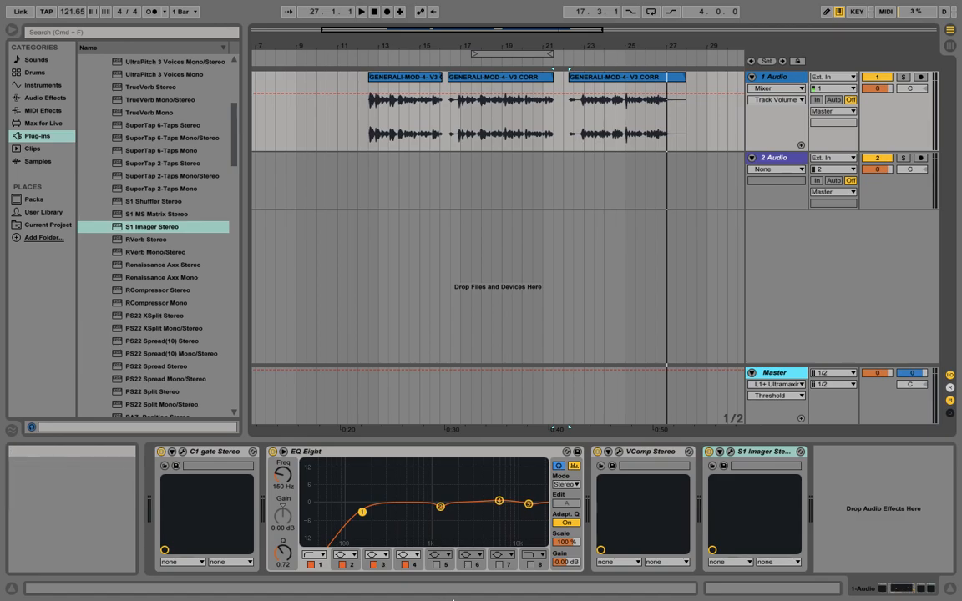
right_click(411, 584)
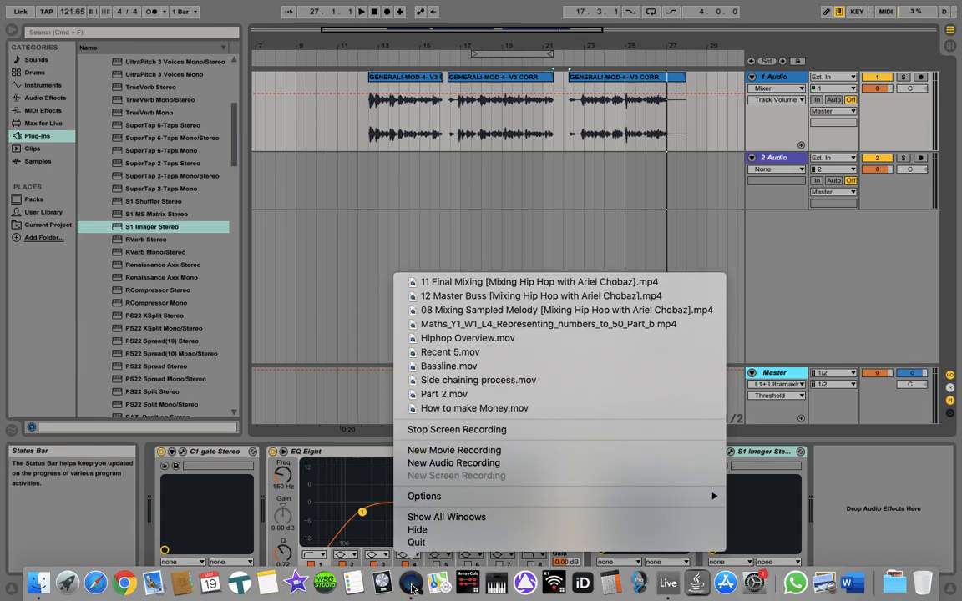